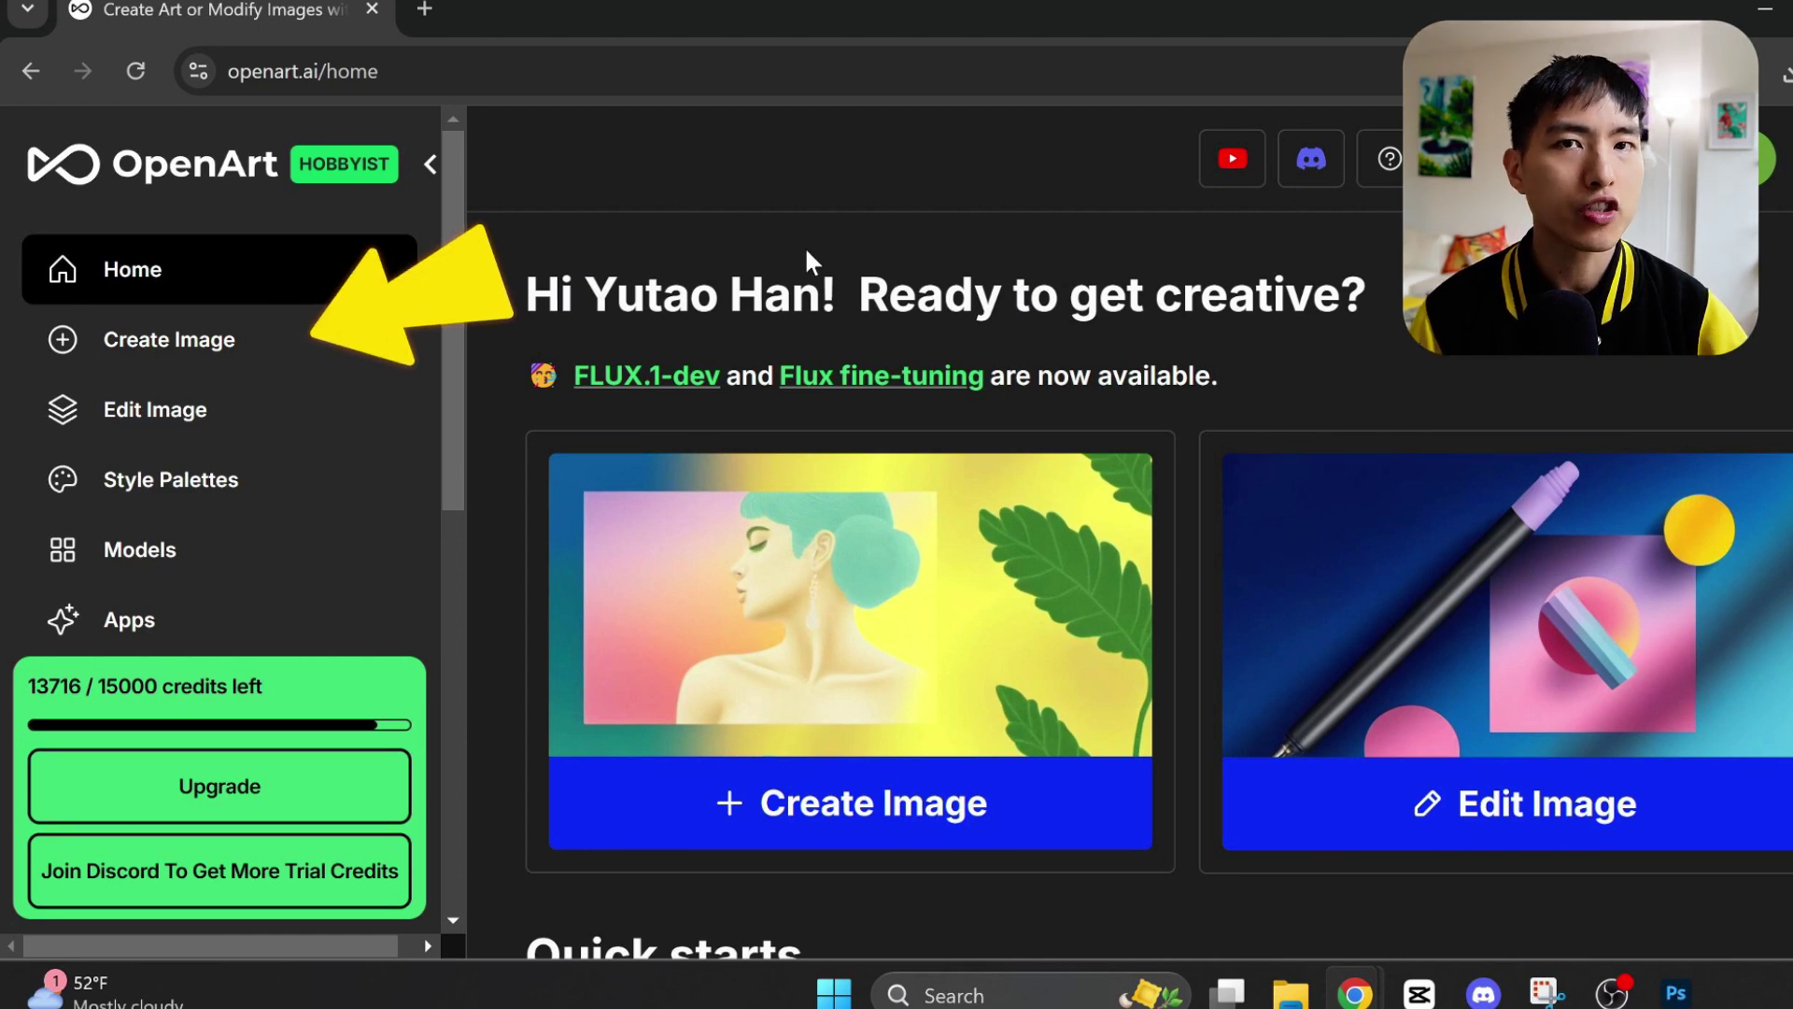
Open Create Image and choose the Flux (dev) card as the generation model.
click(310, 348)
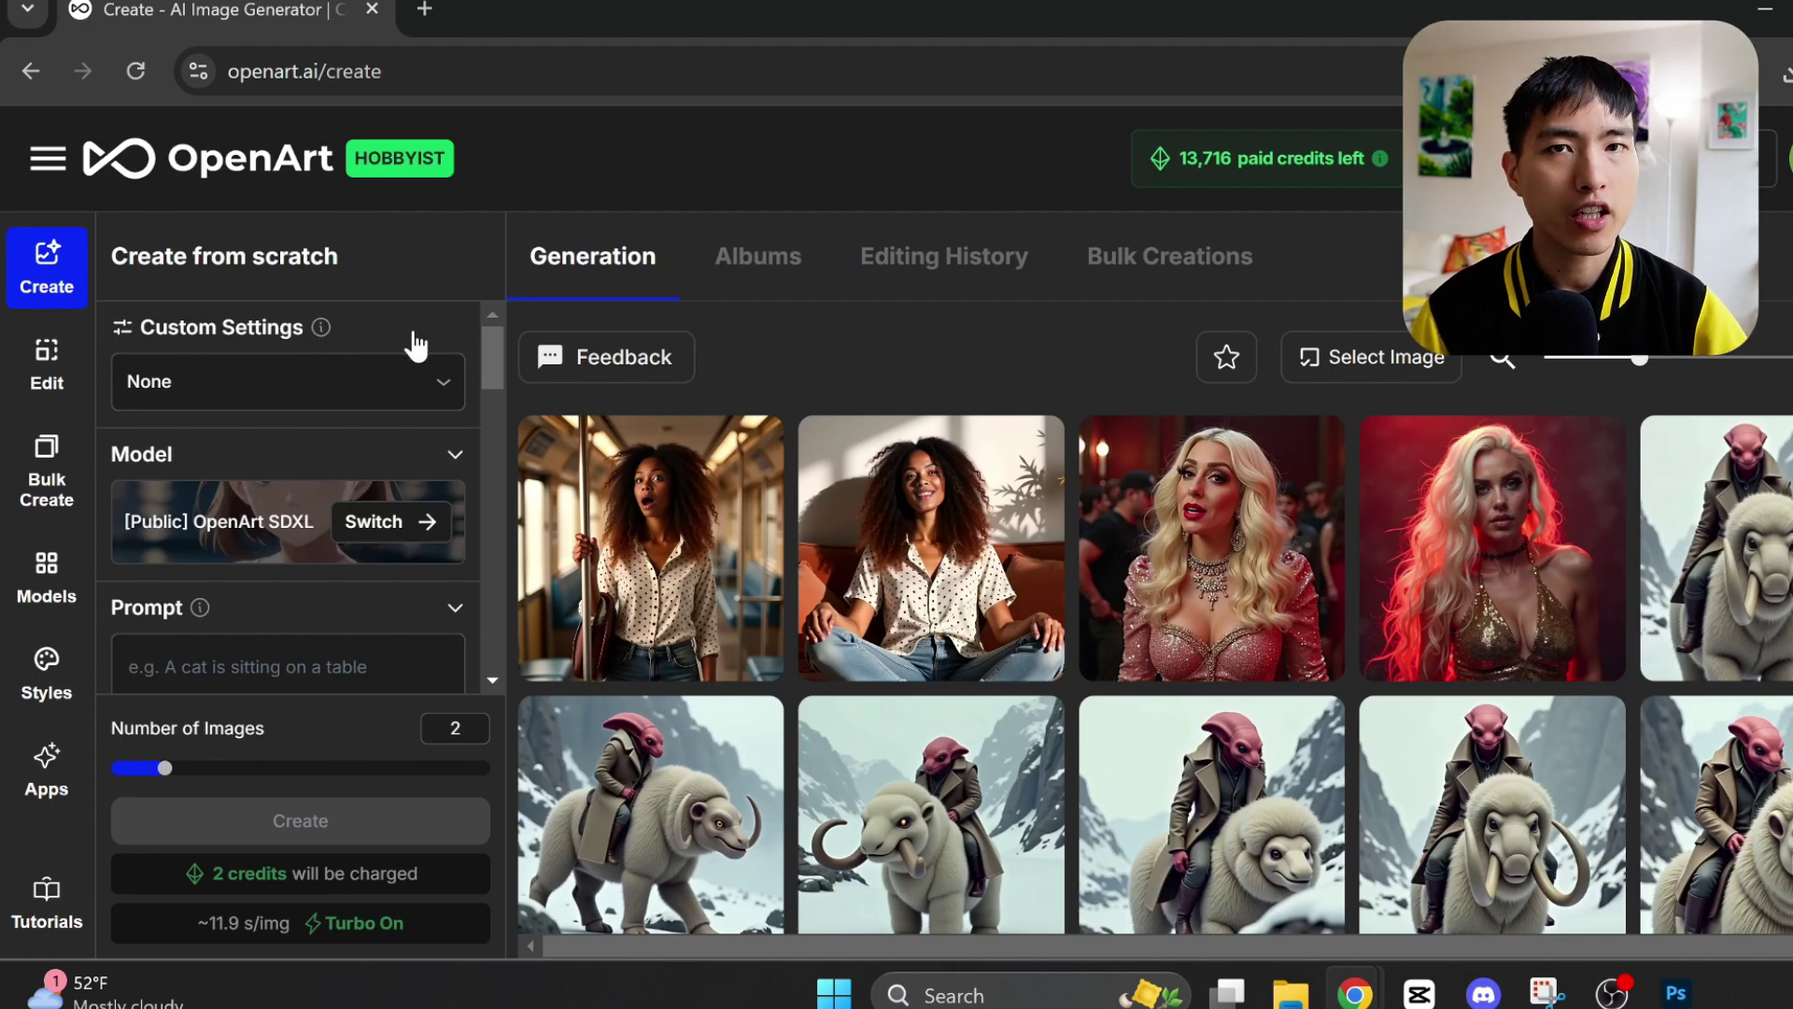
click(276, 553)
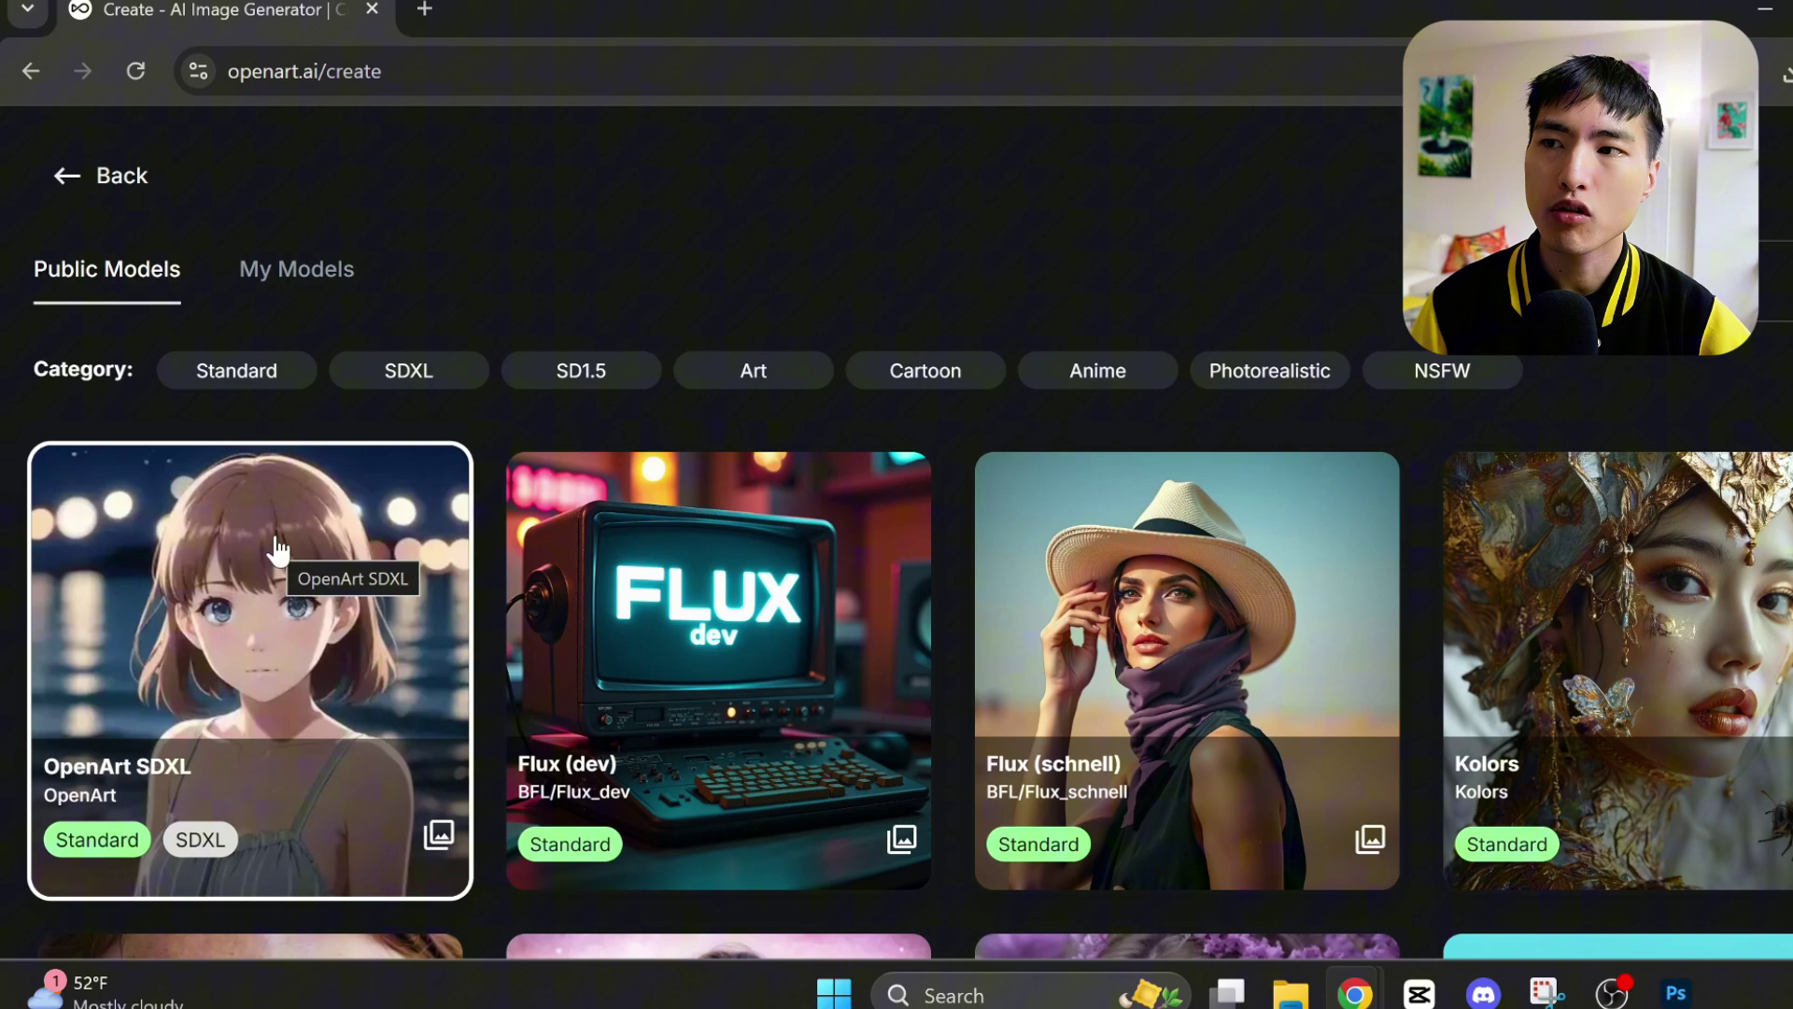
scroll(278, 551, down, 1)
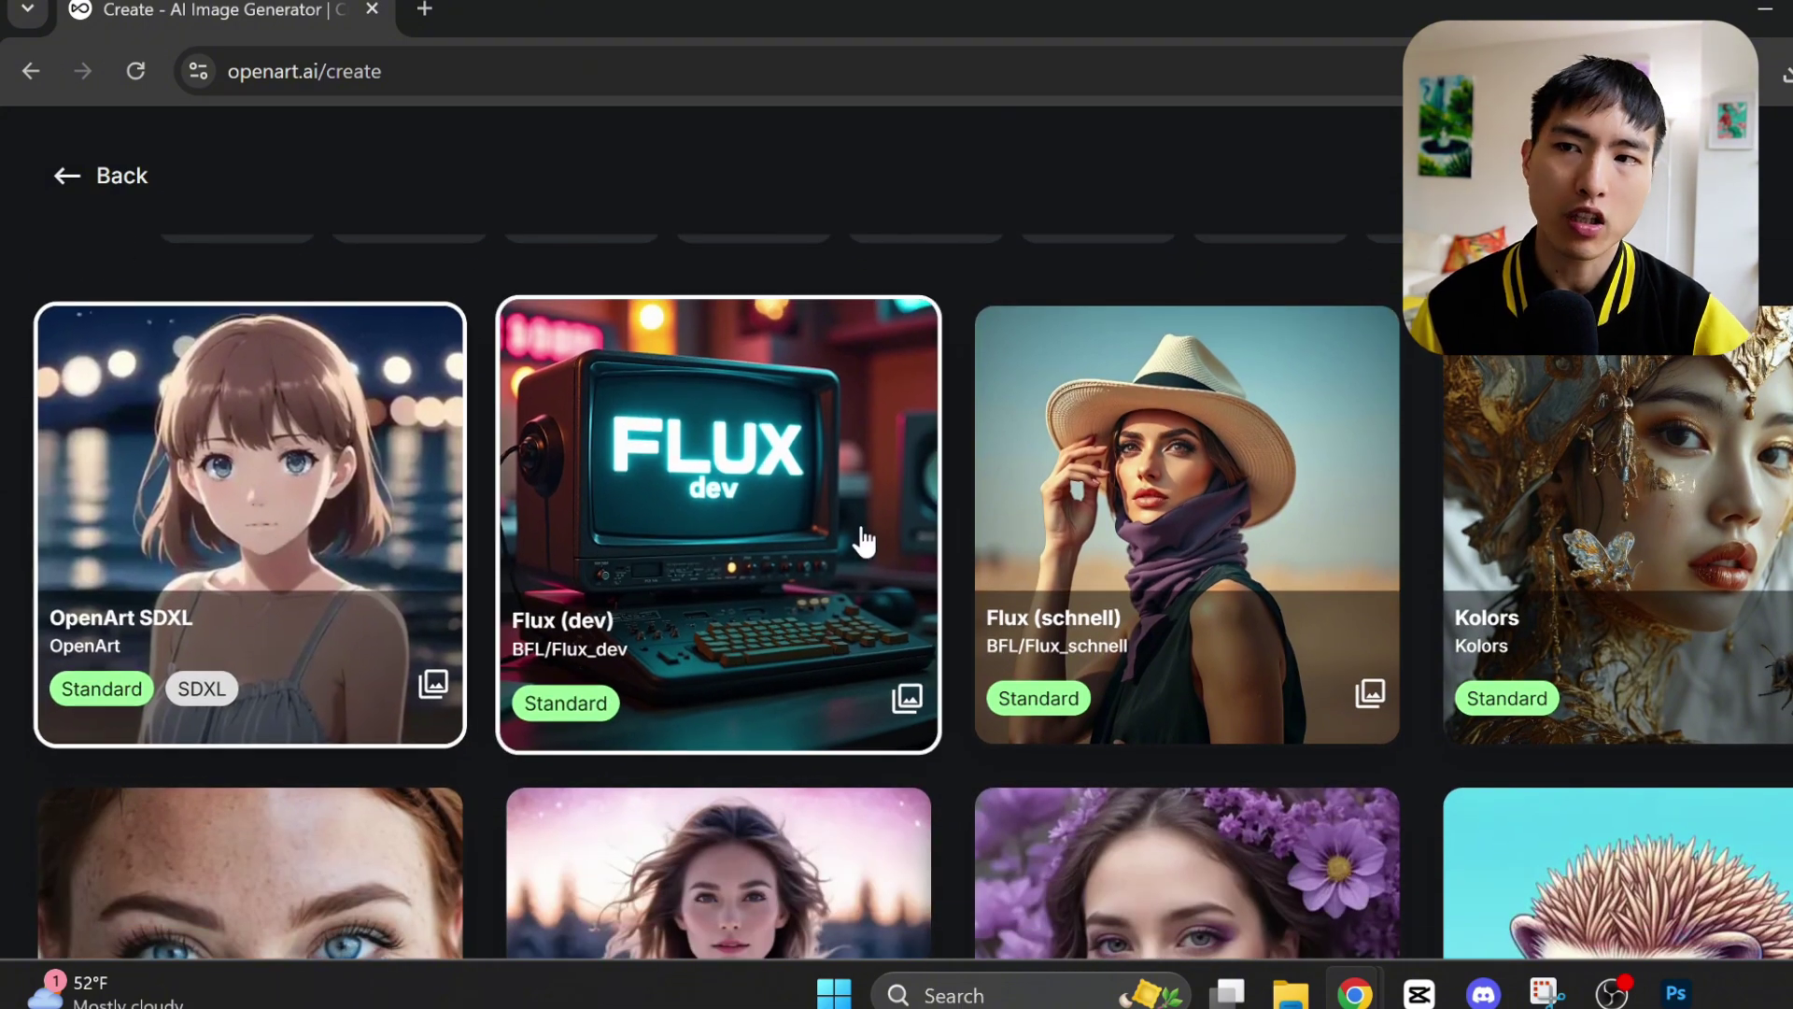
click(863, 539)
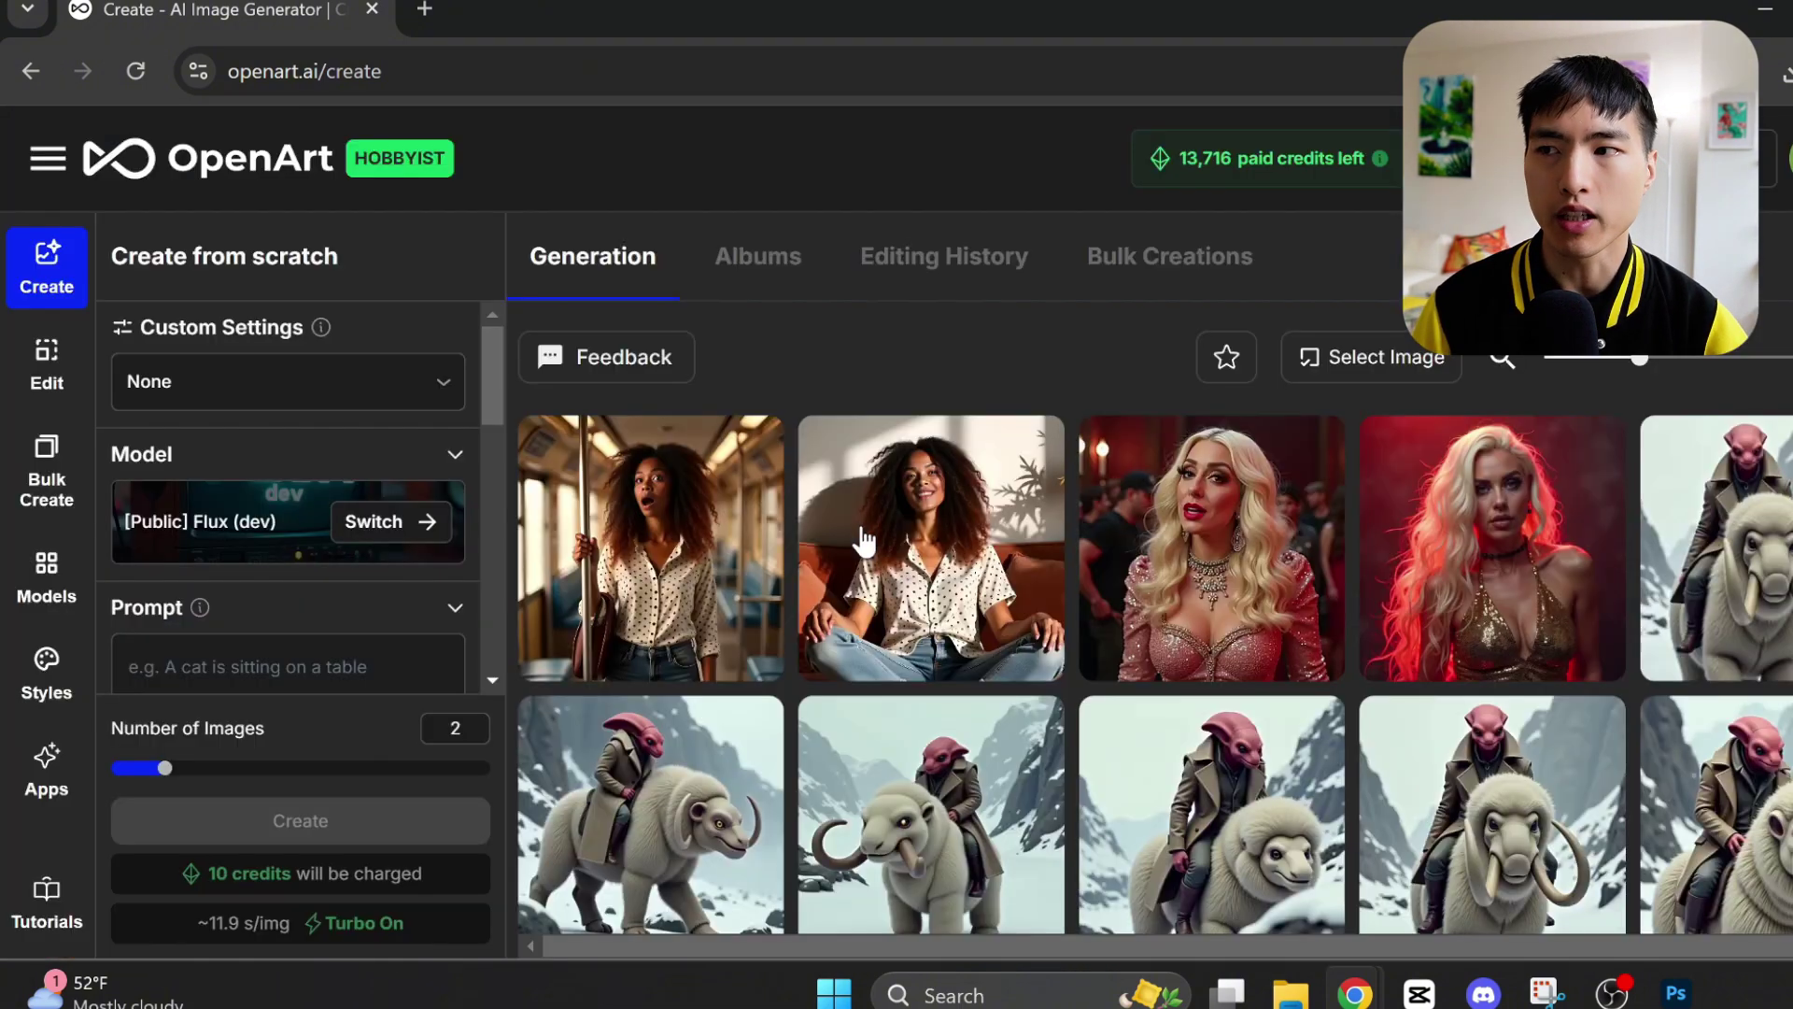
Paste the pale red alien character-sheet prompt, zoom in to review it, and set Number of Images to 3.
text(A character sheet, realistic photography, simple background, multiple views, from multiple angles, visible face, portrait, the alien creature with pale red skin is wearing khaki peacoat, neutral expression, it is a masterpiece, photography, sci-fi character, starwars)
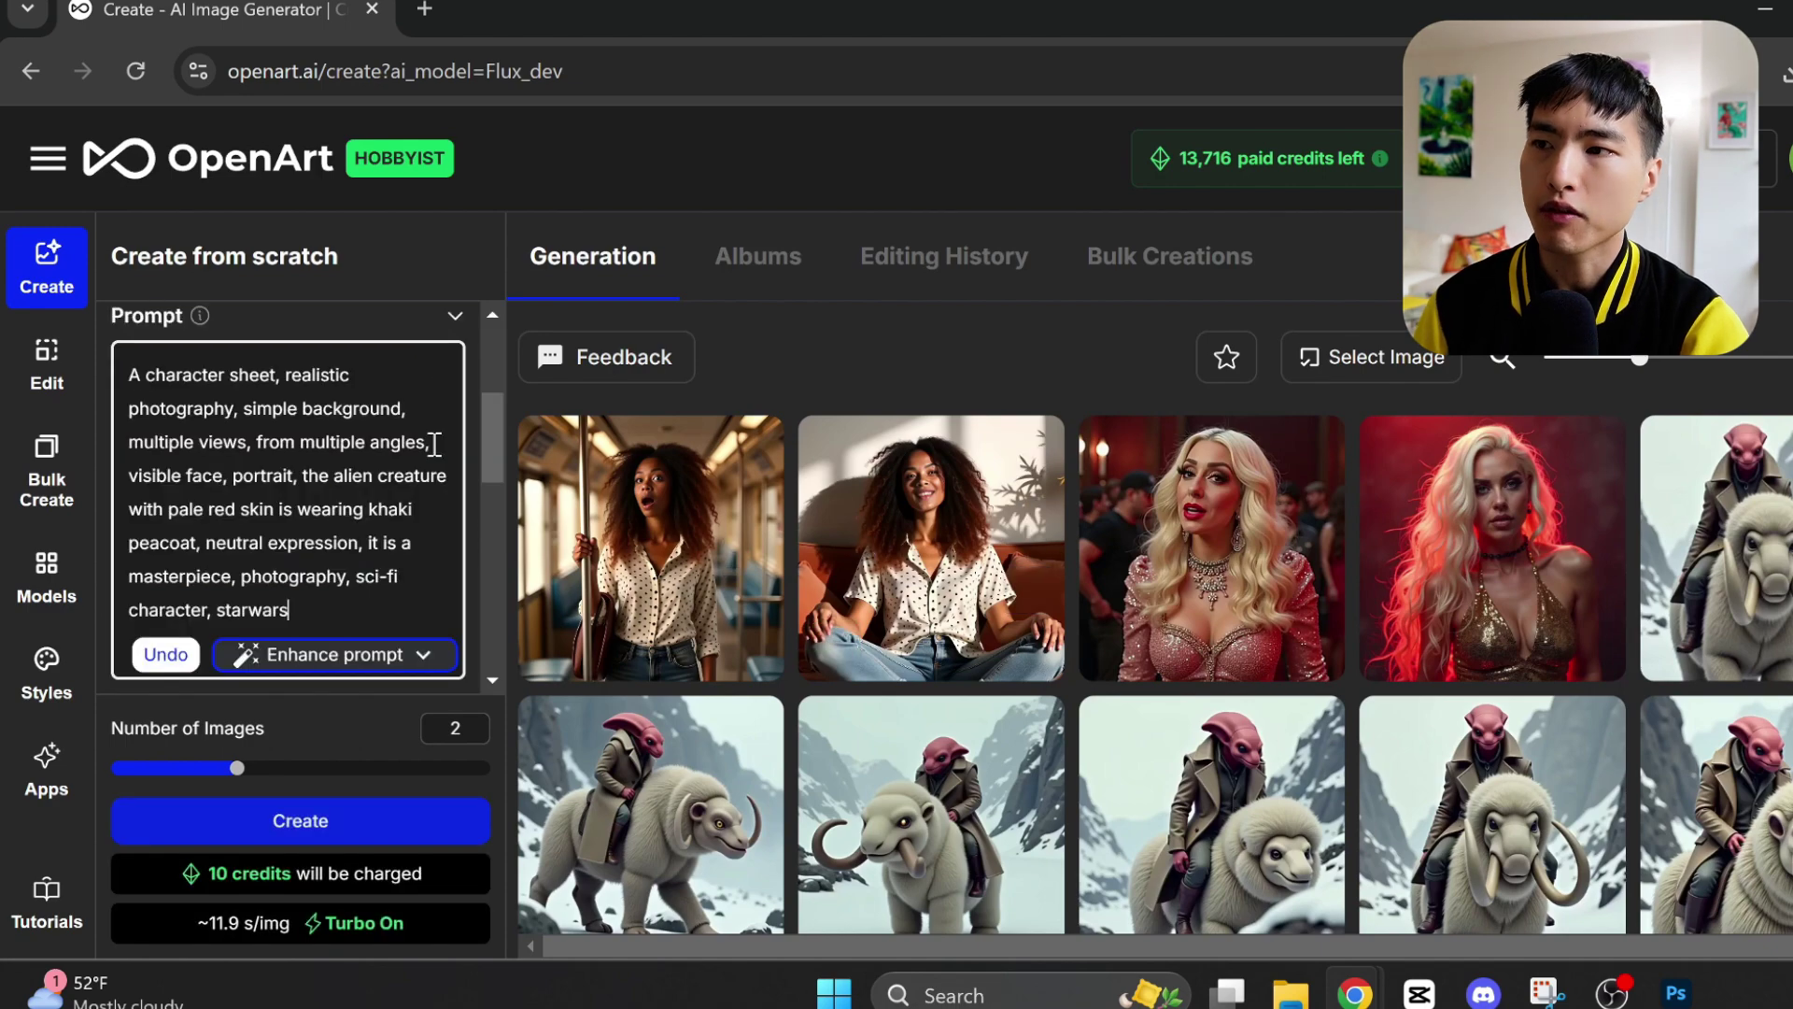
key(ctrl+plus)
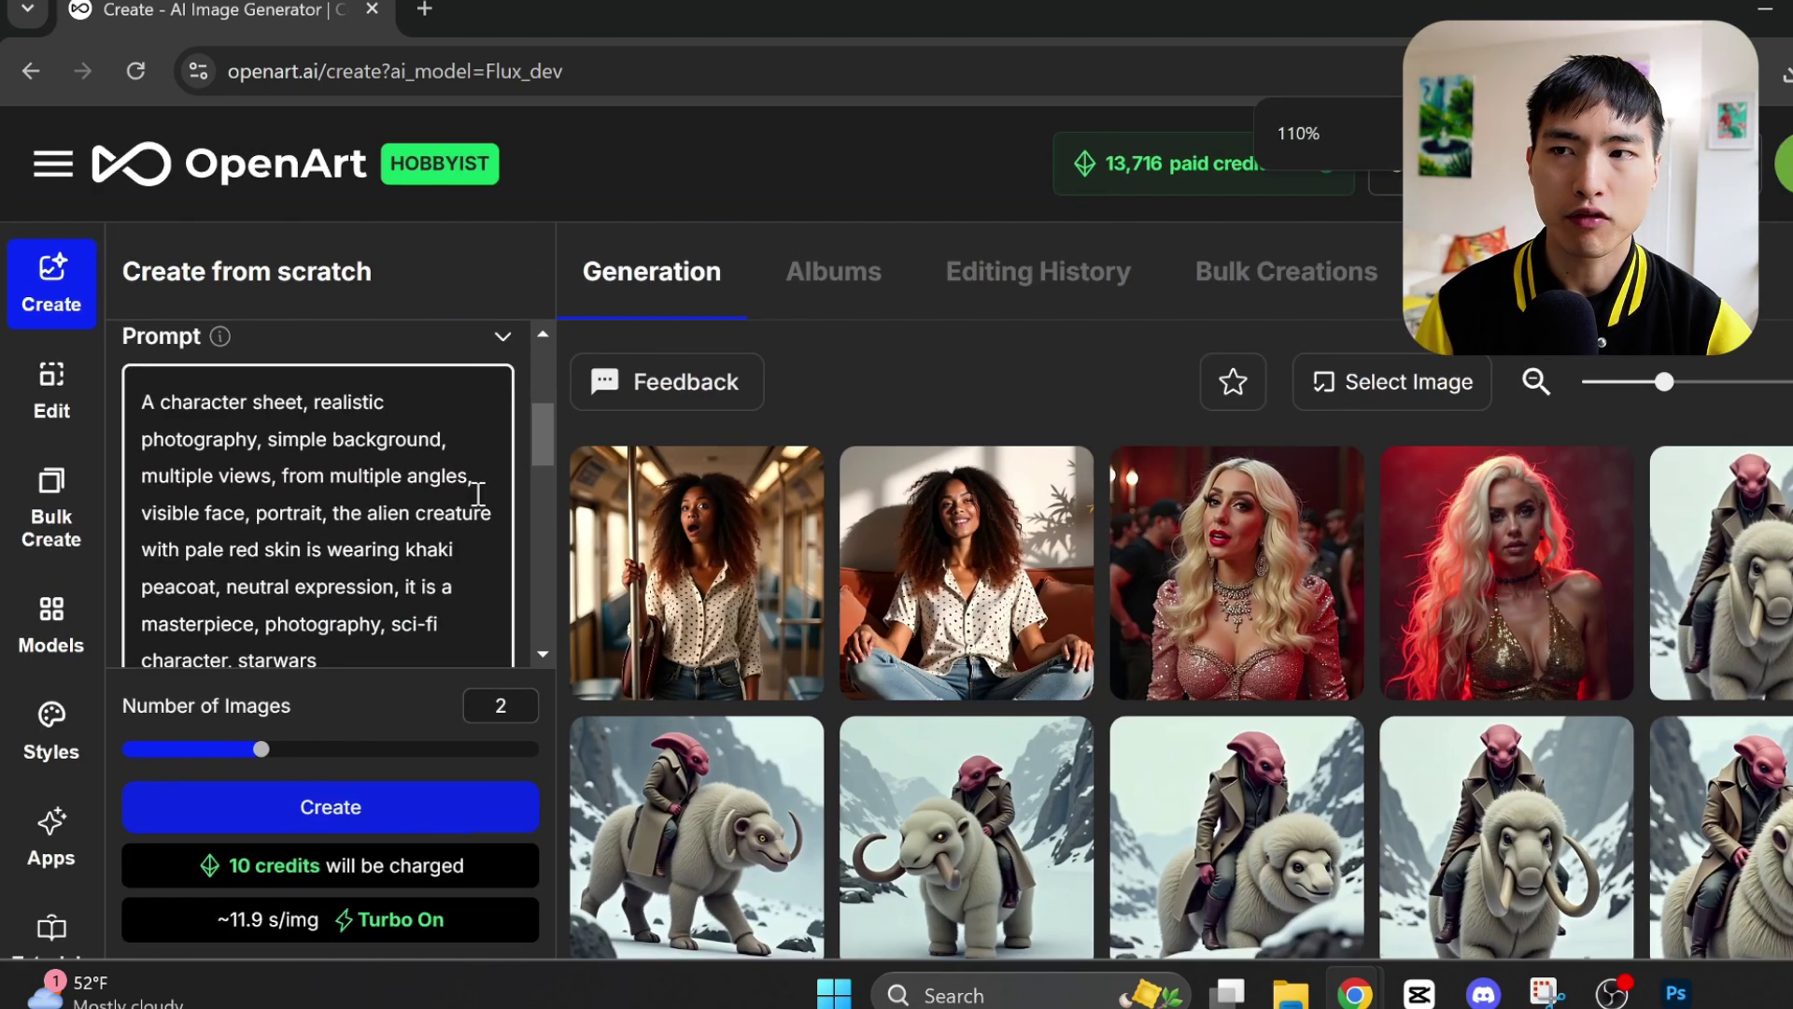
key(ctrl+plus)
key(ctrl+plus)
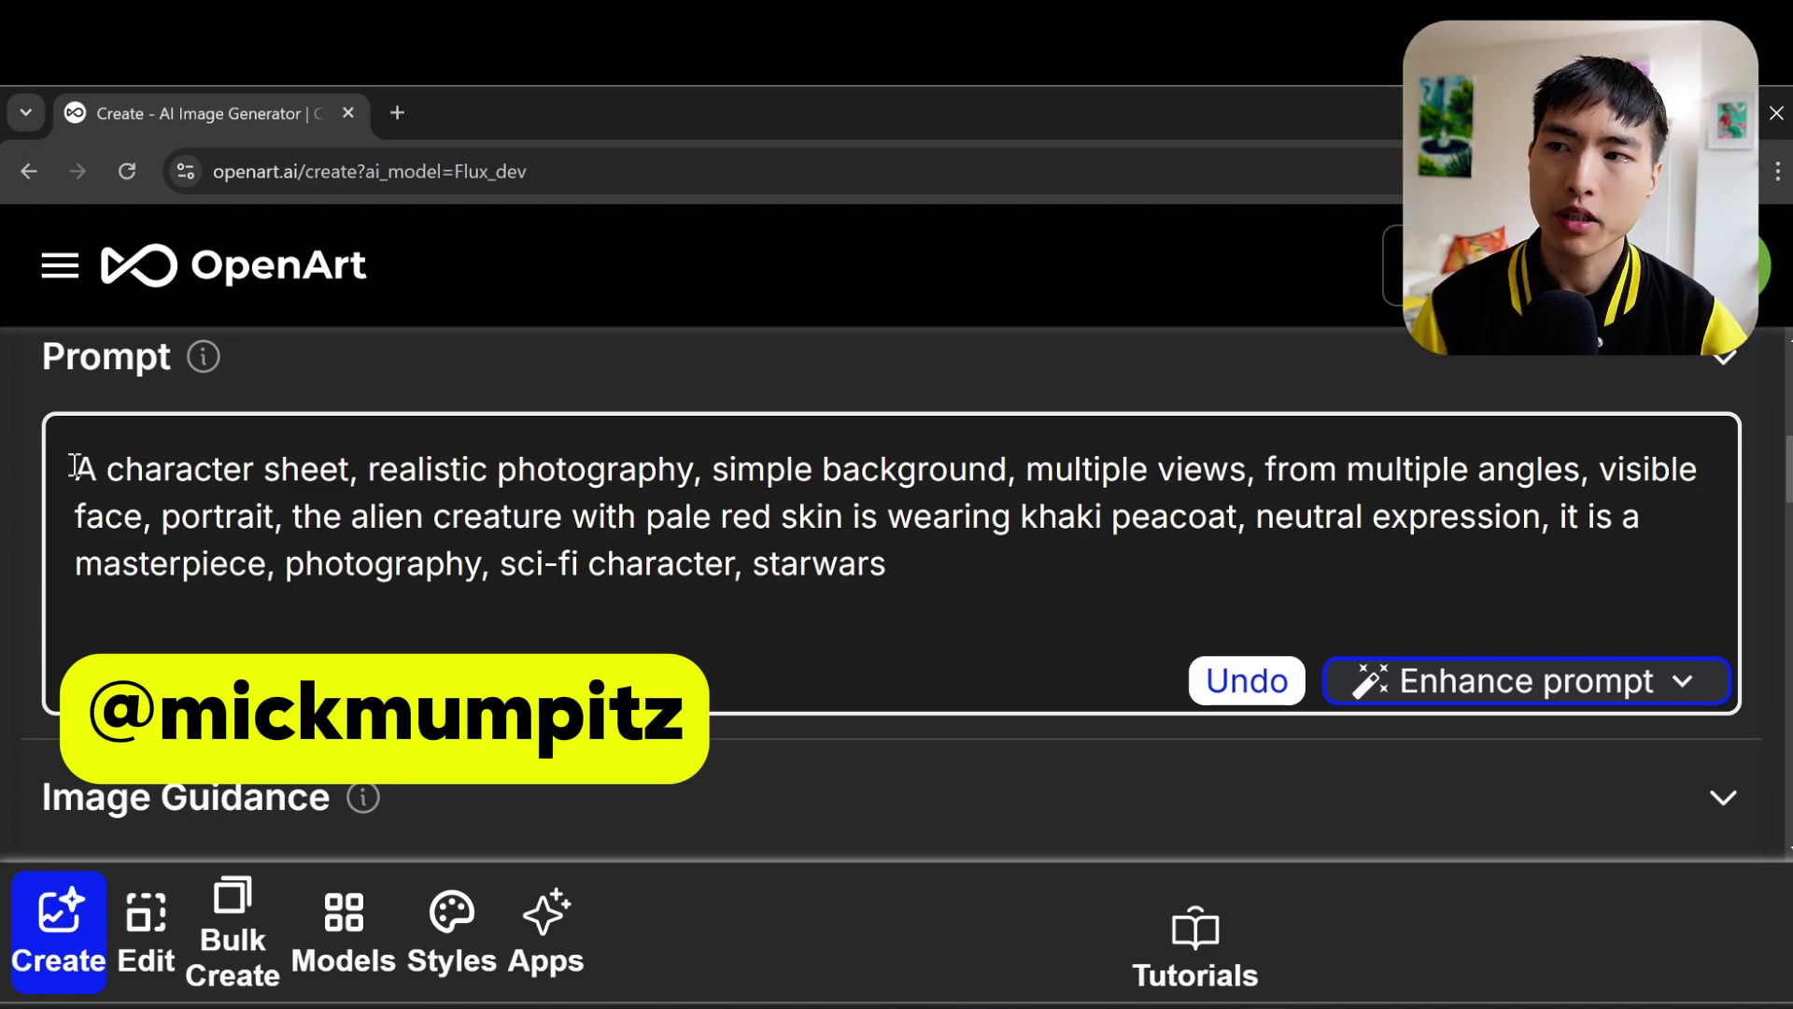
drag(74, 467, 348, 472)
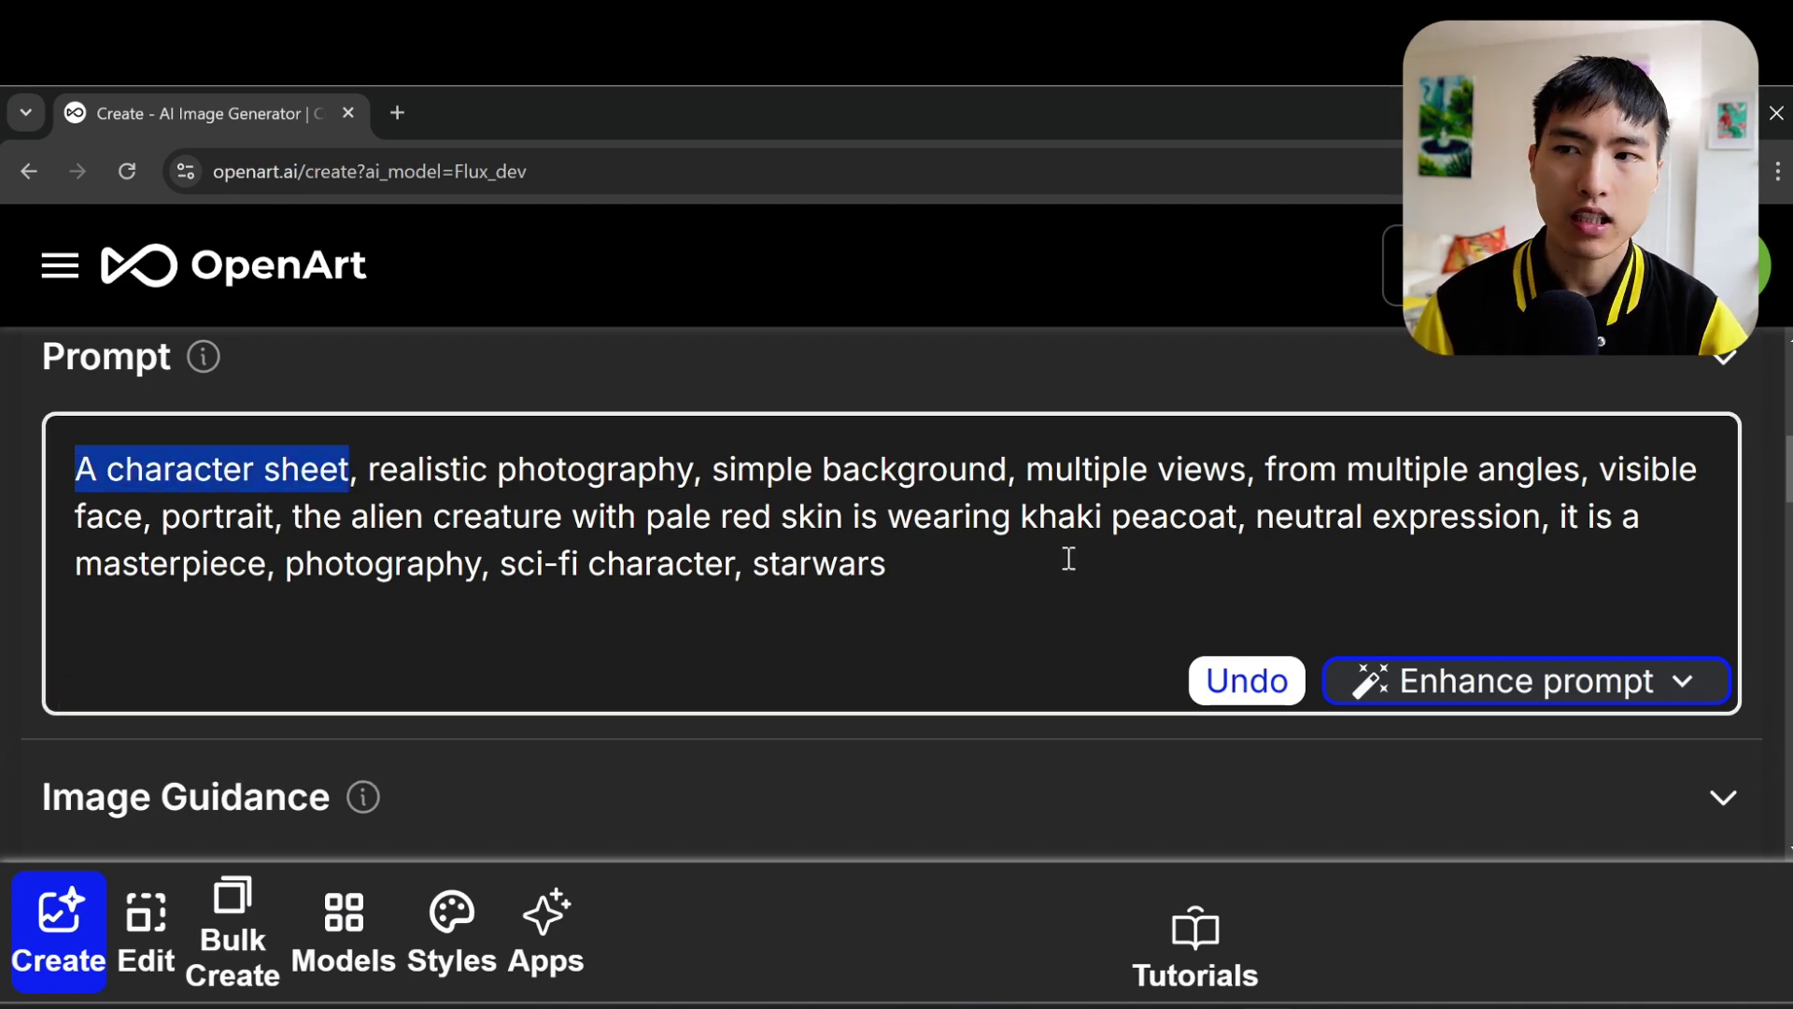
drag(1027, 477, 1598, 479)
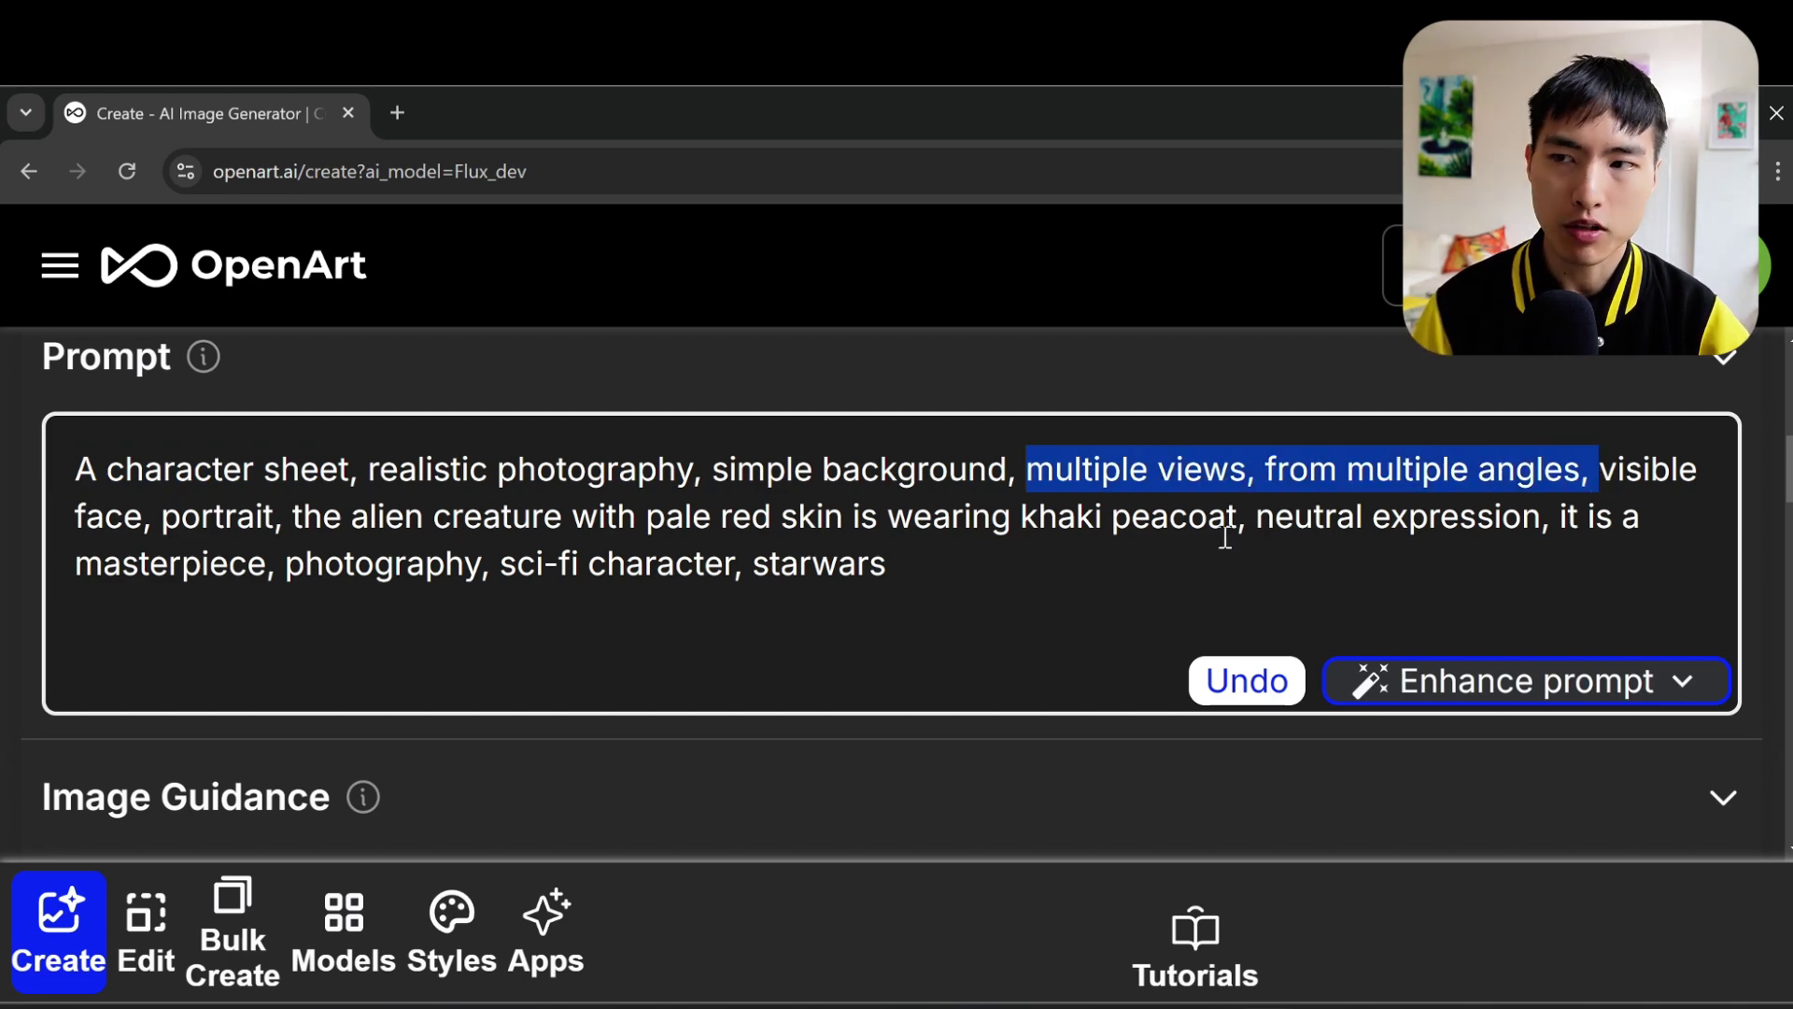
drag(352, 516, 1218, 517)
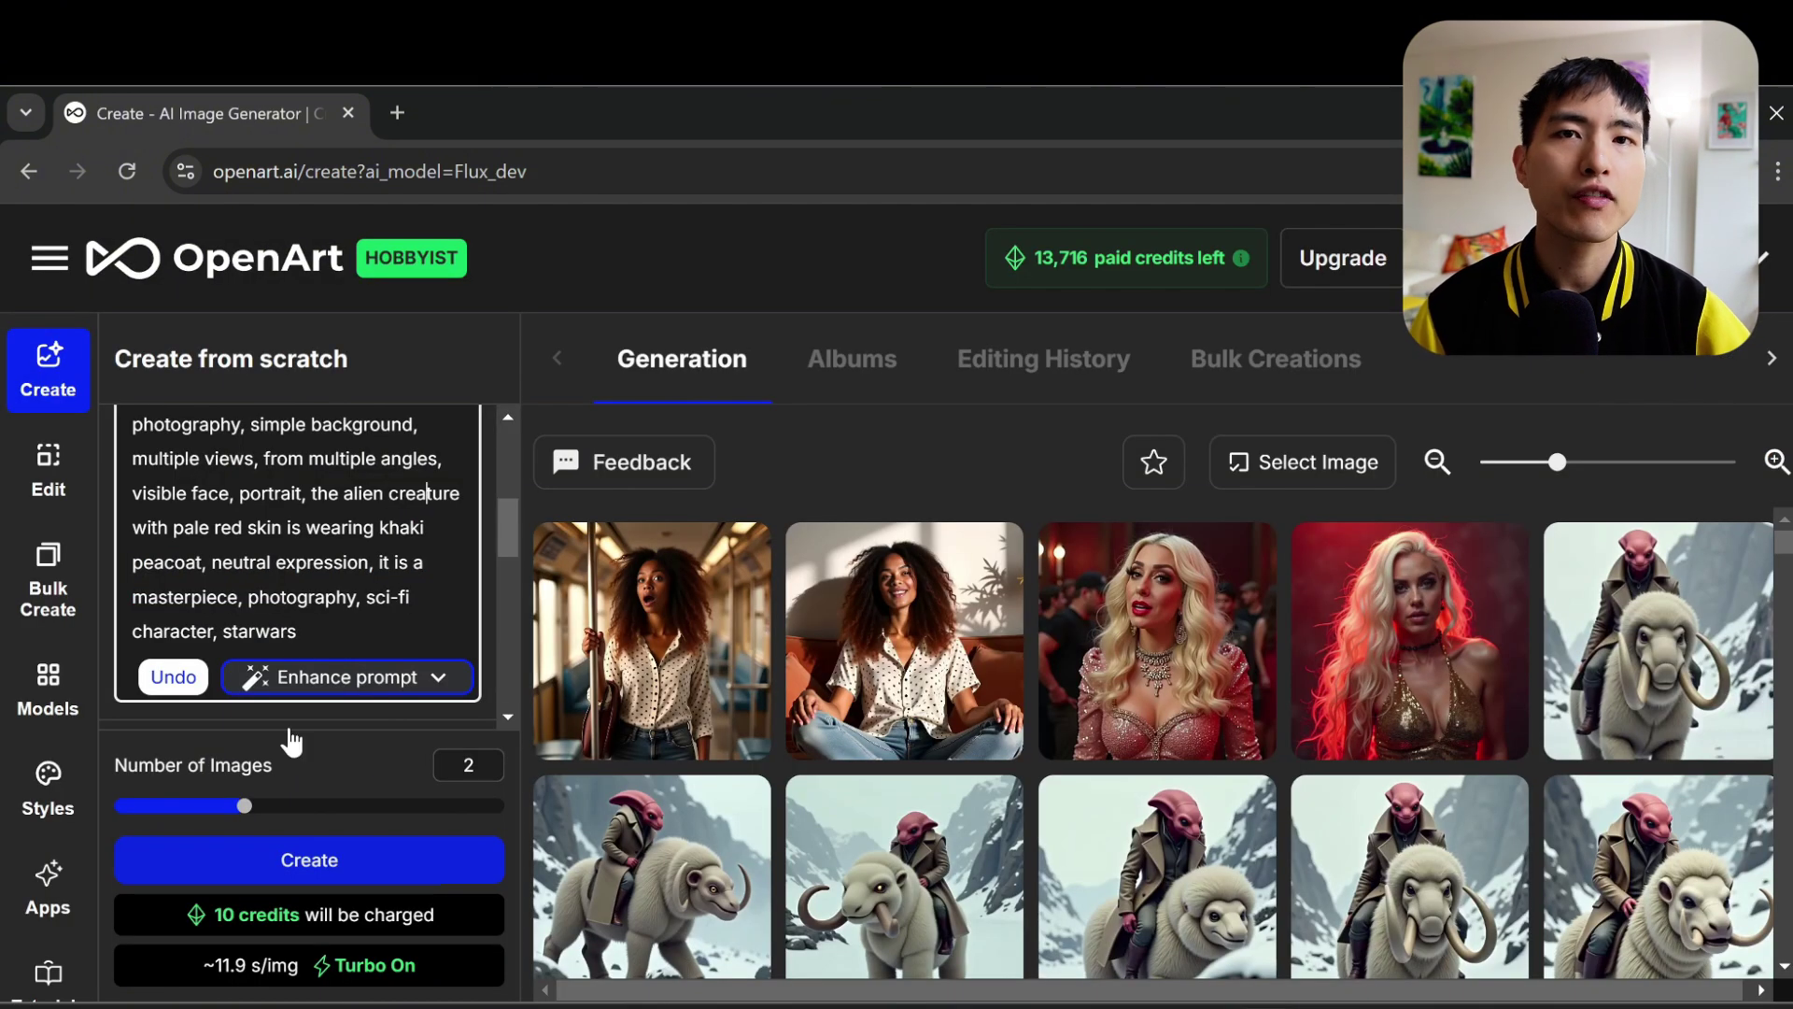
drag(245, 811, 344, 812)
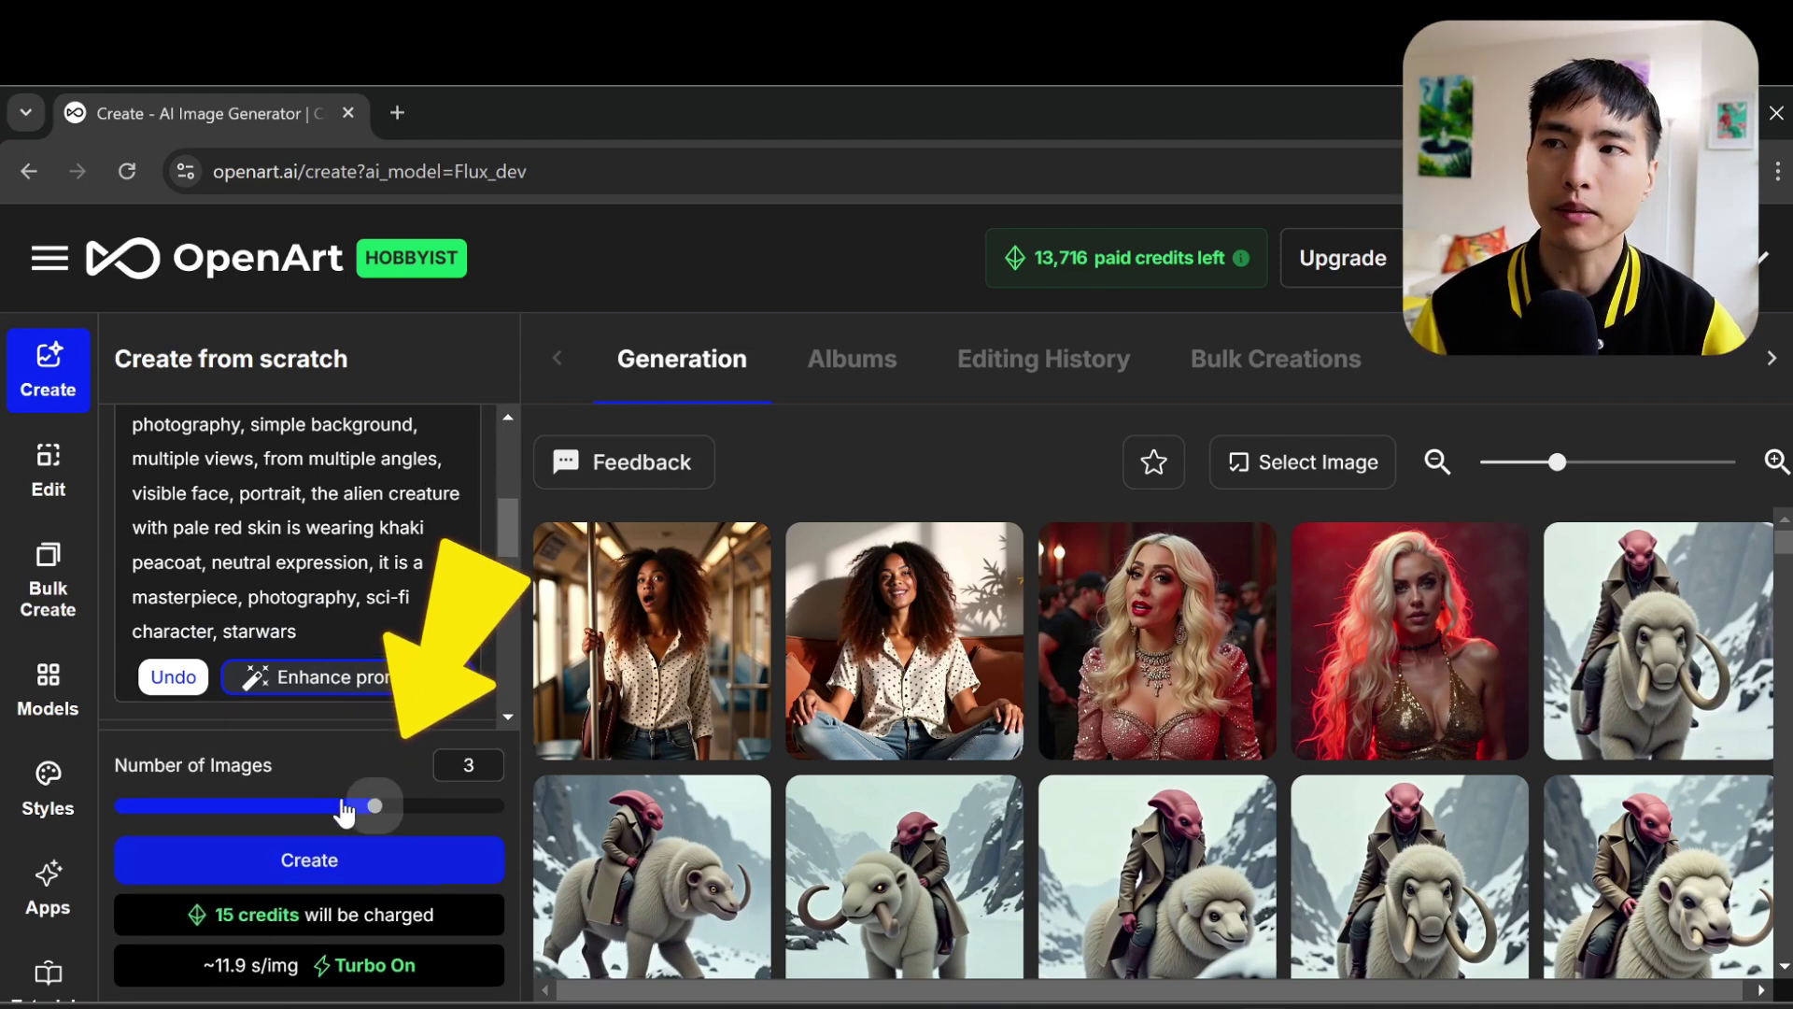
Generate the alien sheets, upscale the three-view one with 2x + Face, and show its 2x version.
click(328, 852)
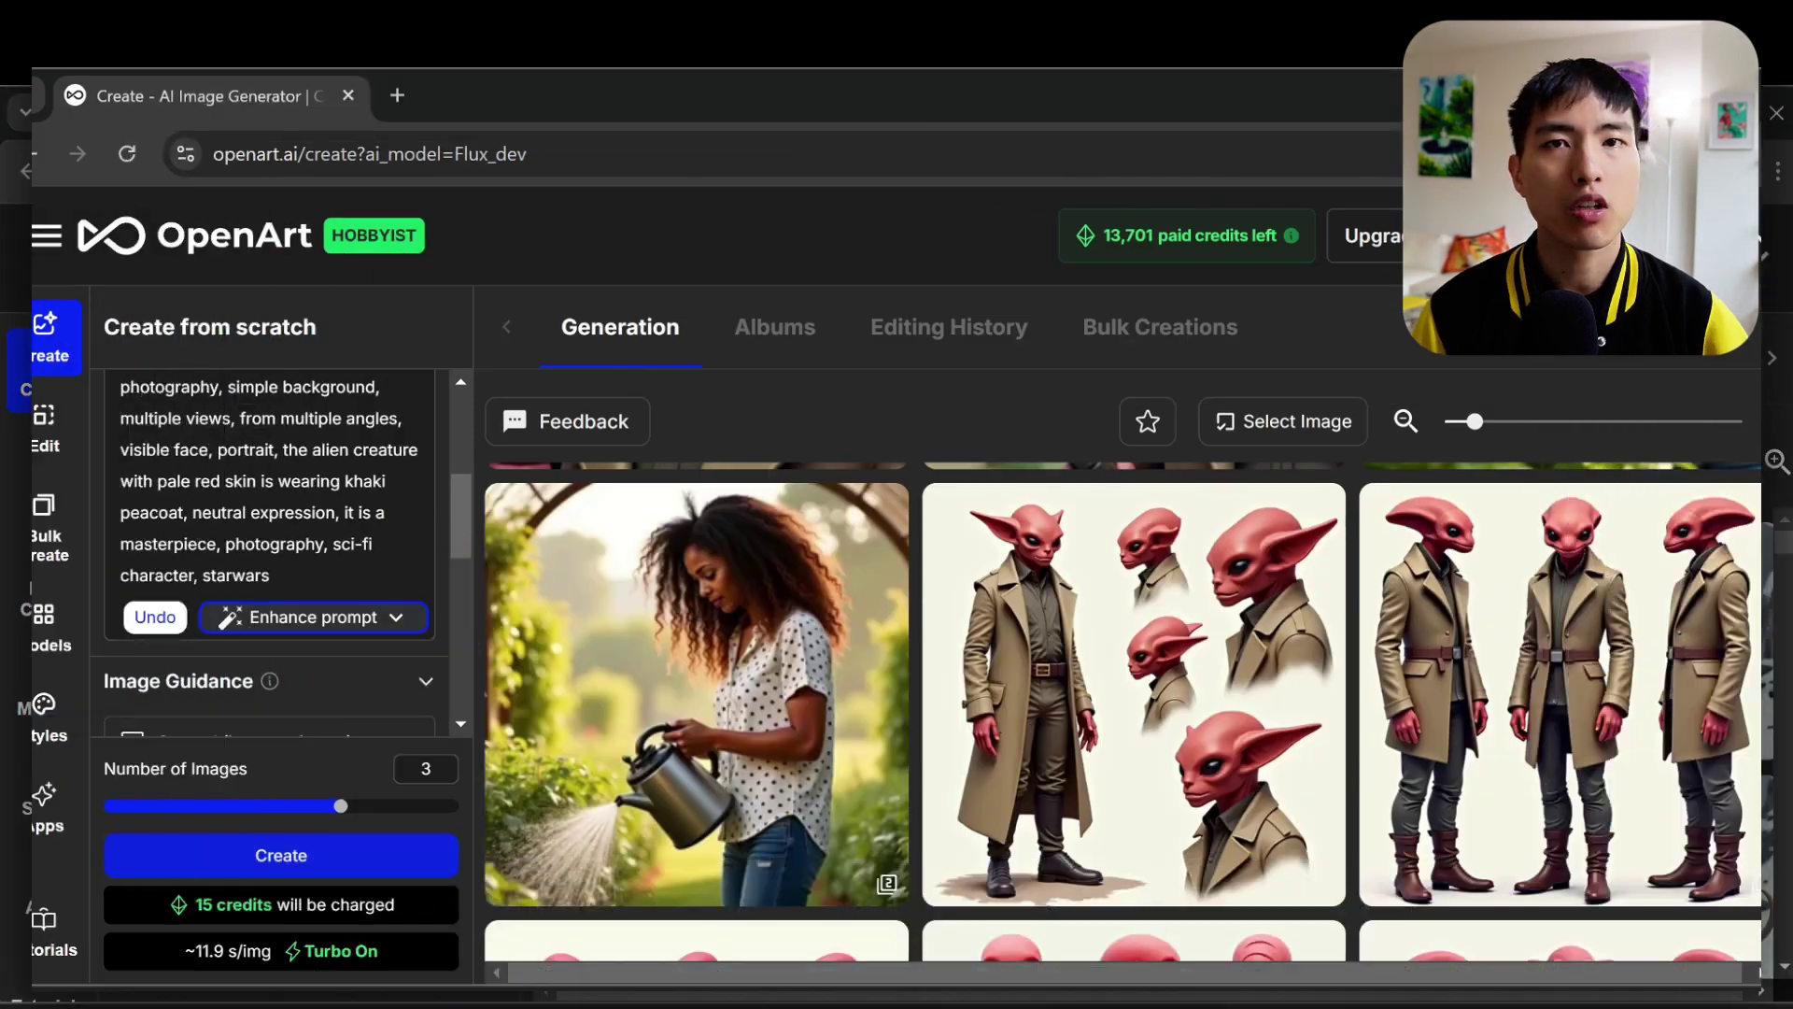
click(1500, 679)
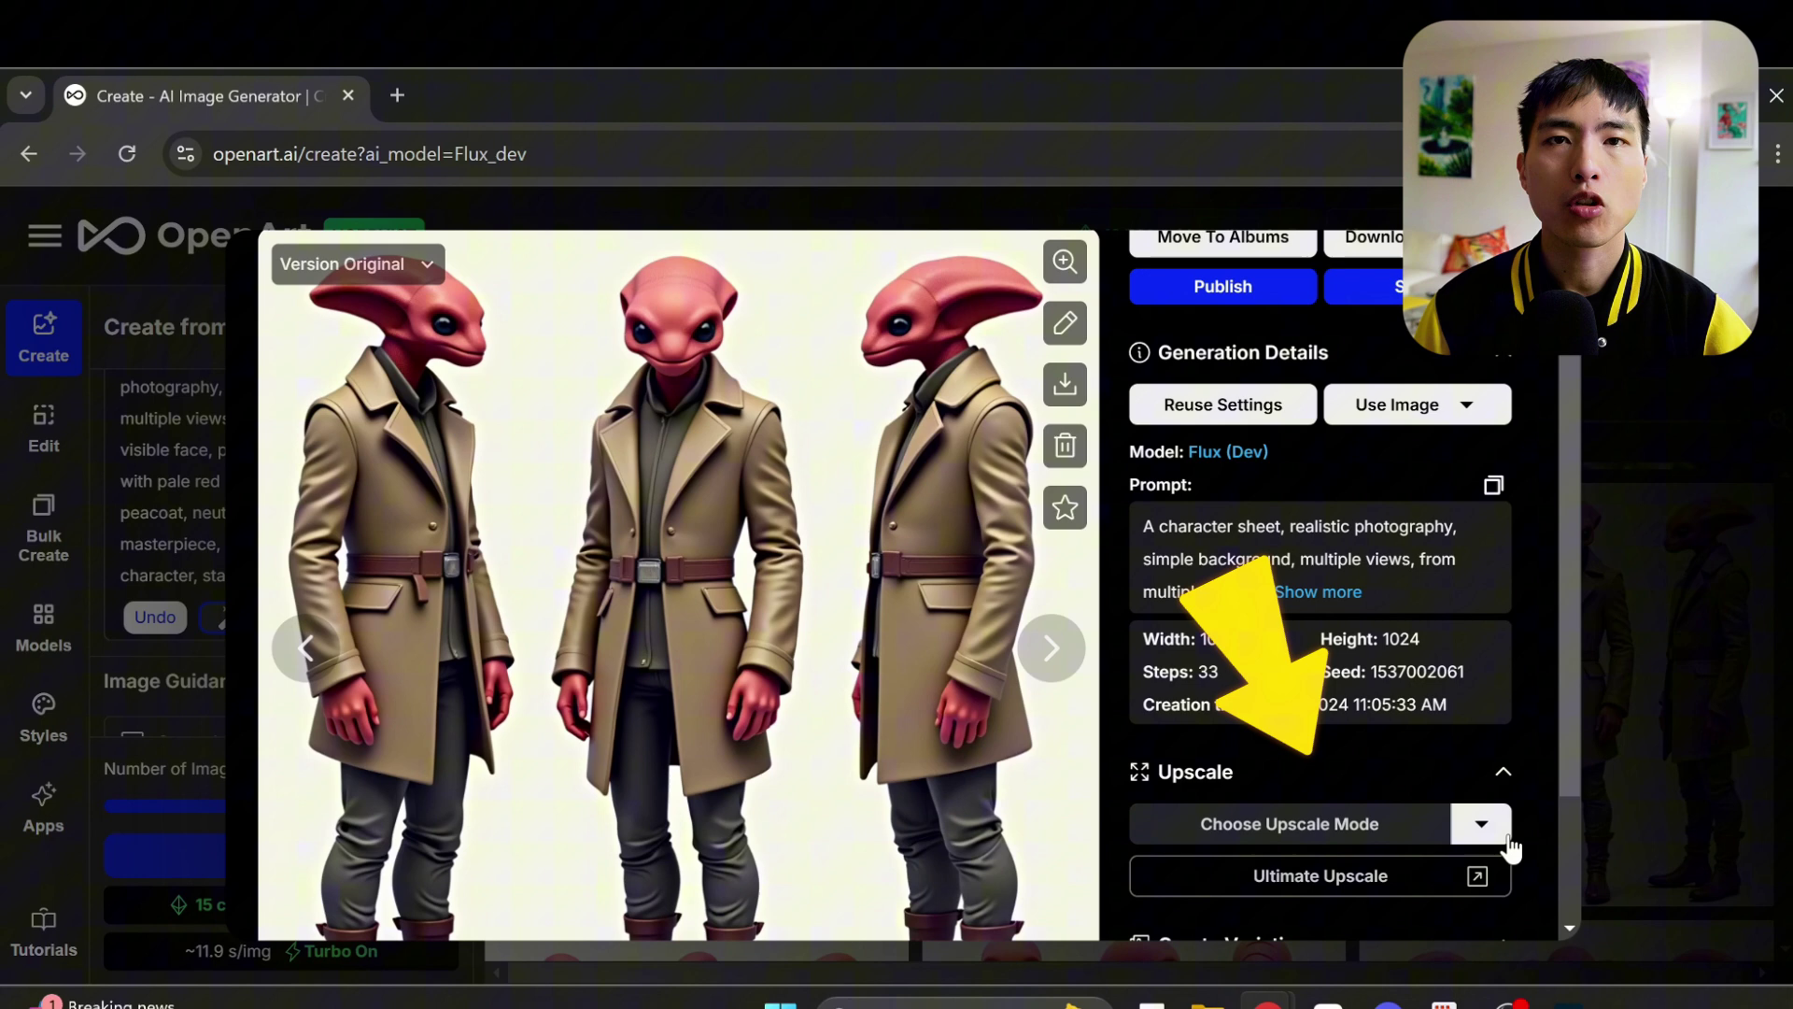
click(1481, 824)
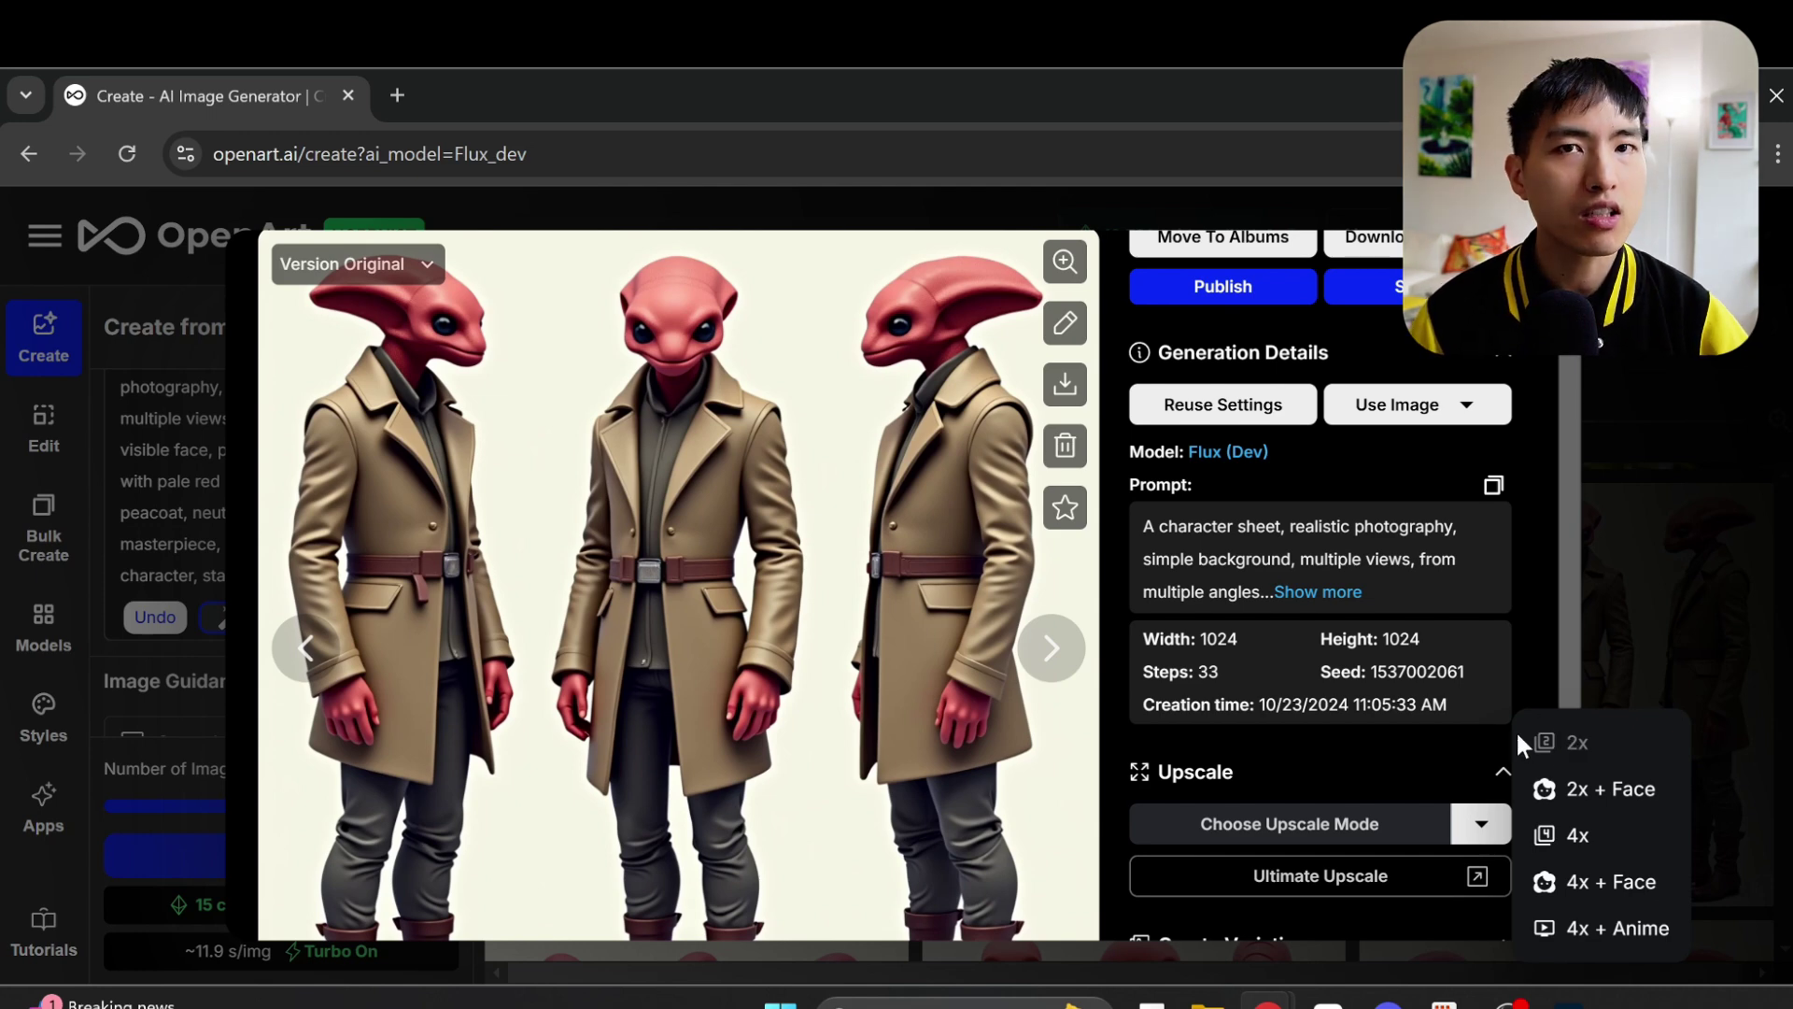
click(1568, 792)
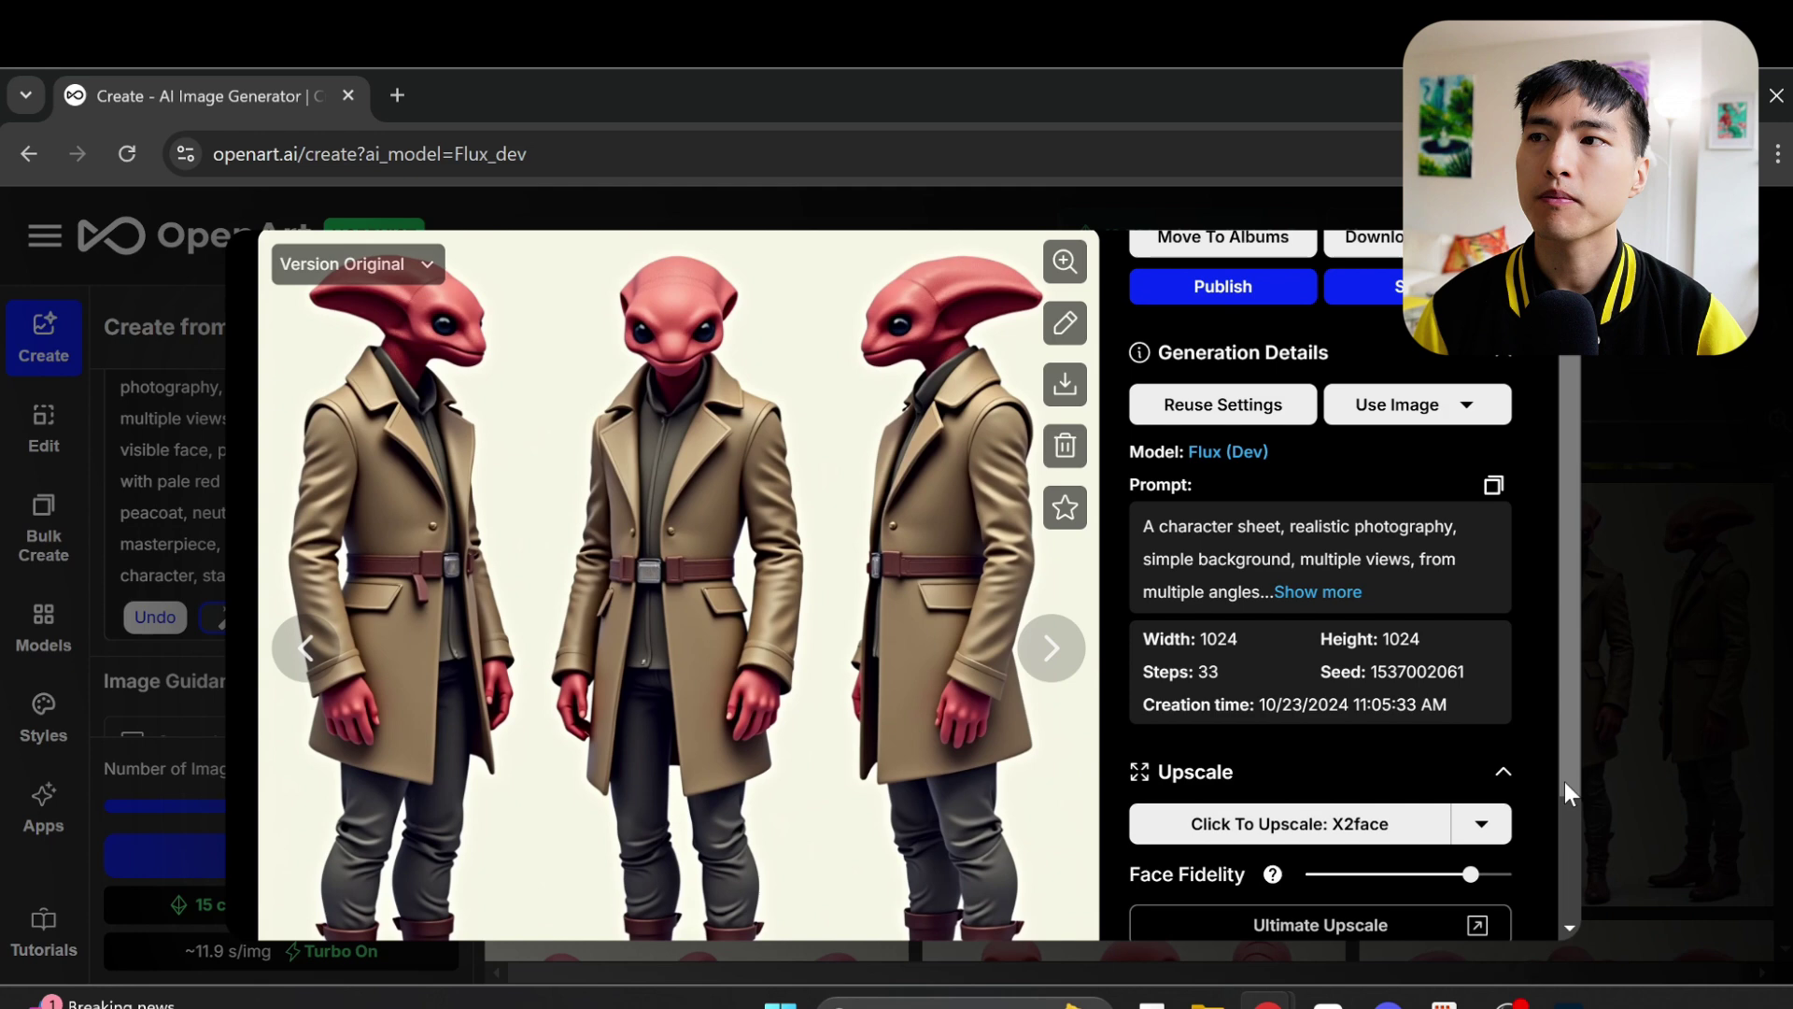
click(417, 265)
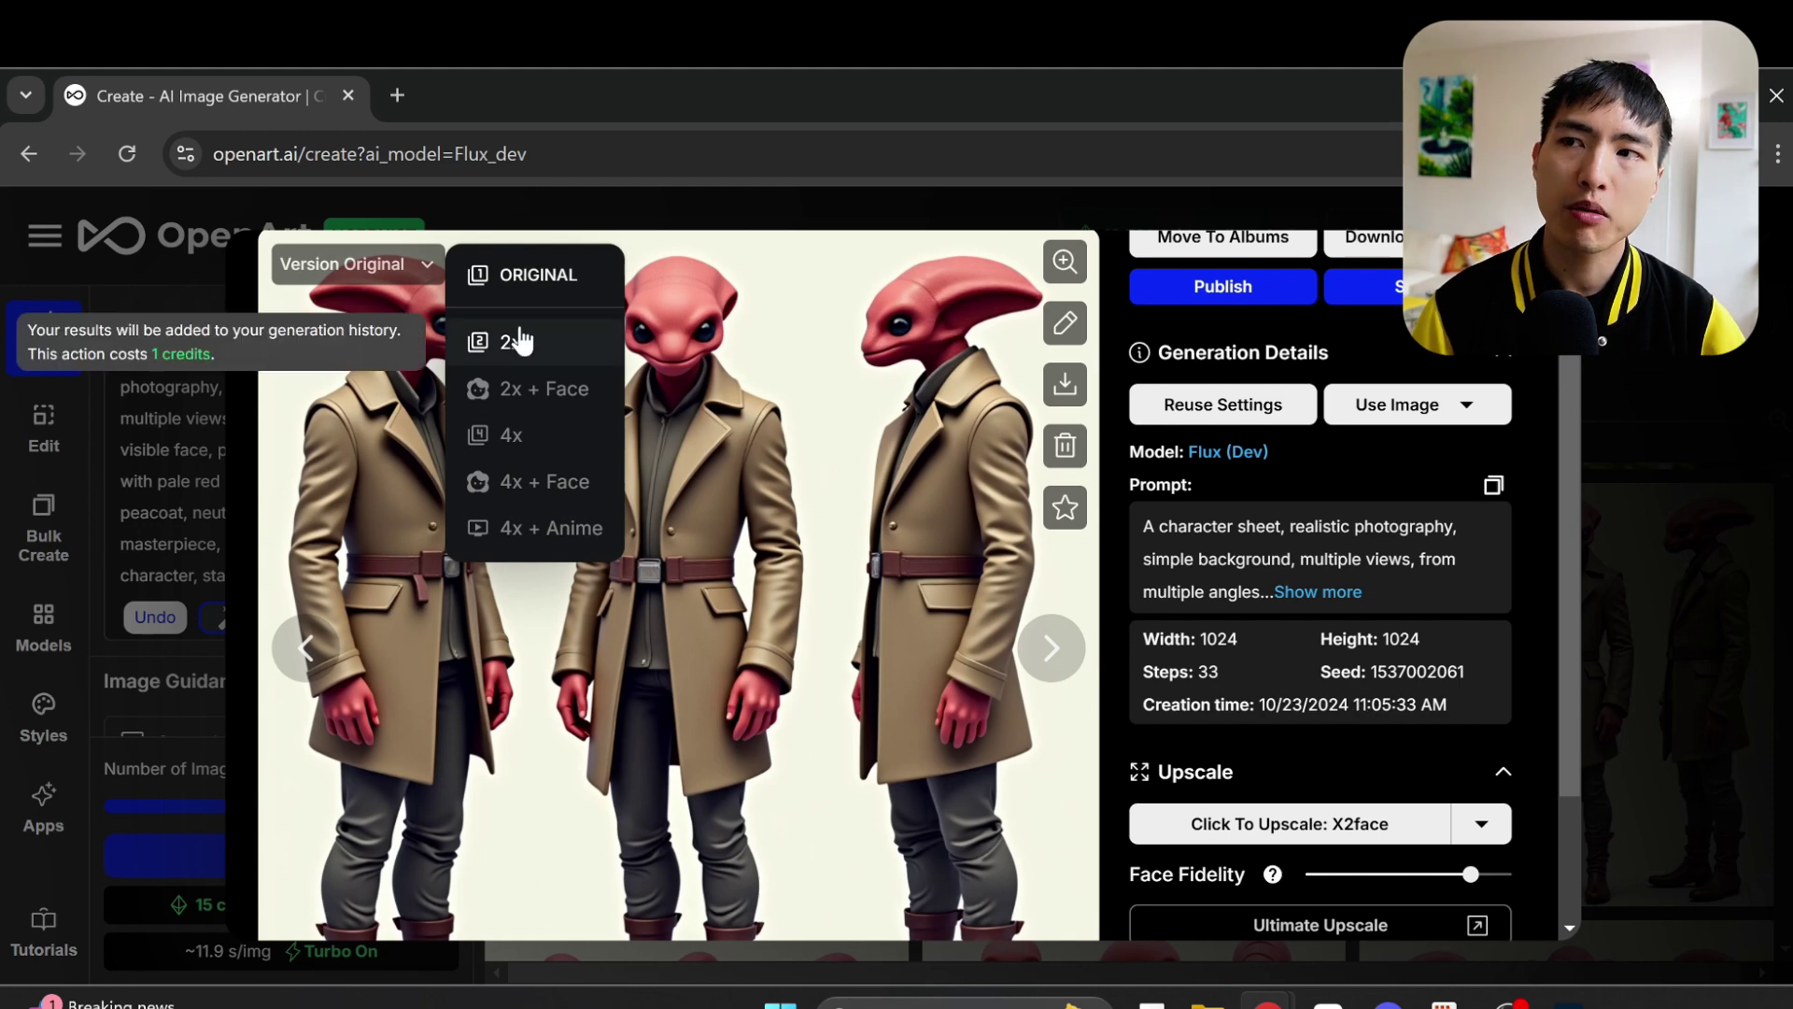
click(541, 347)
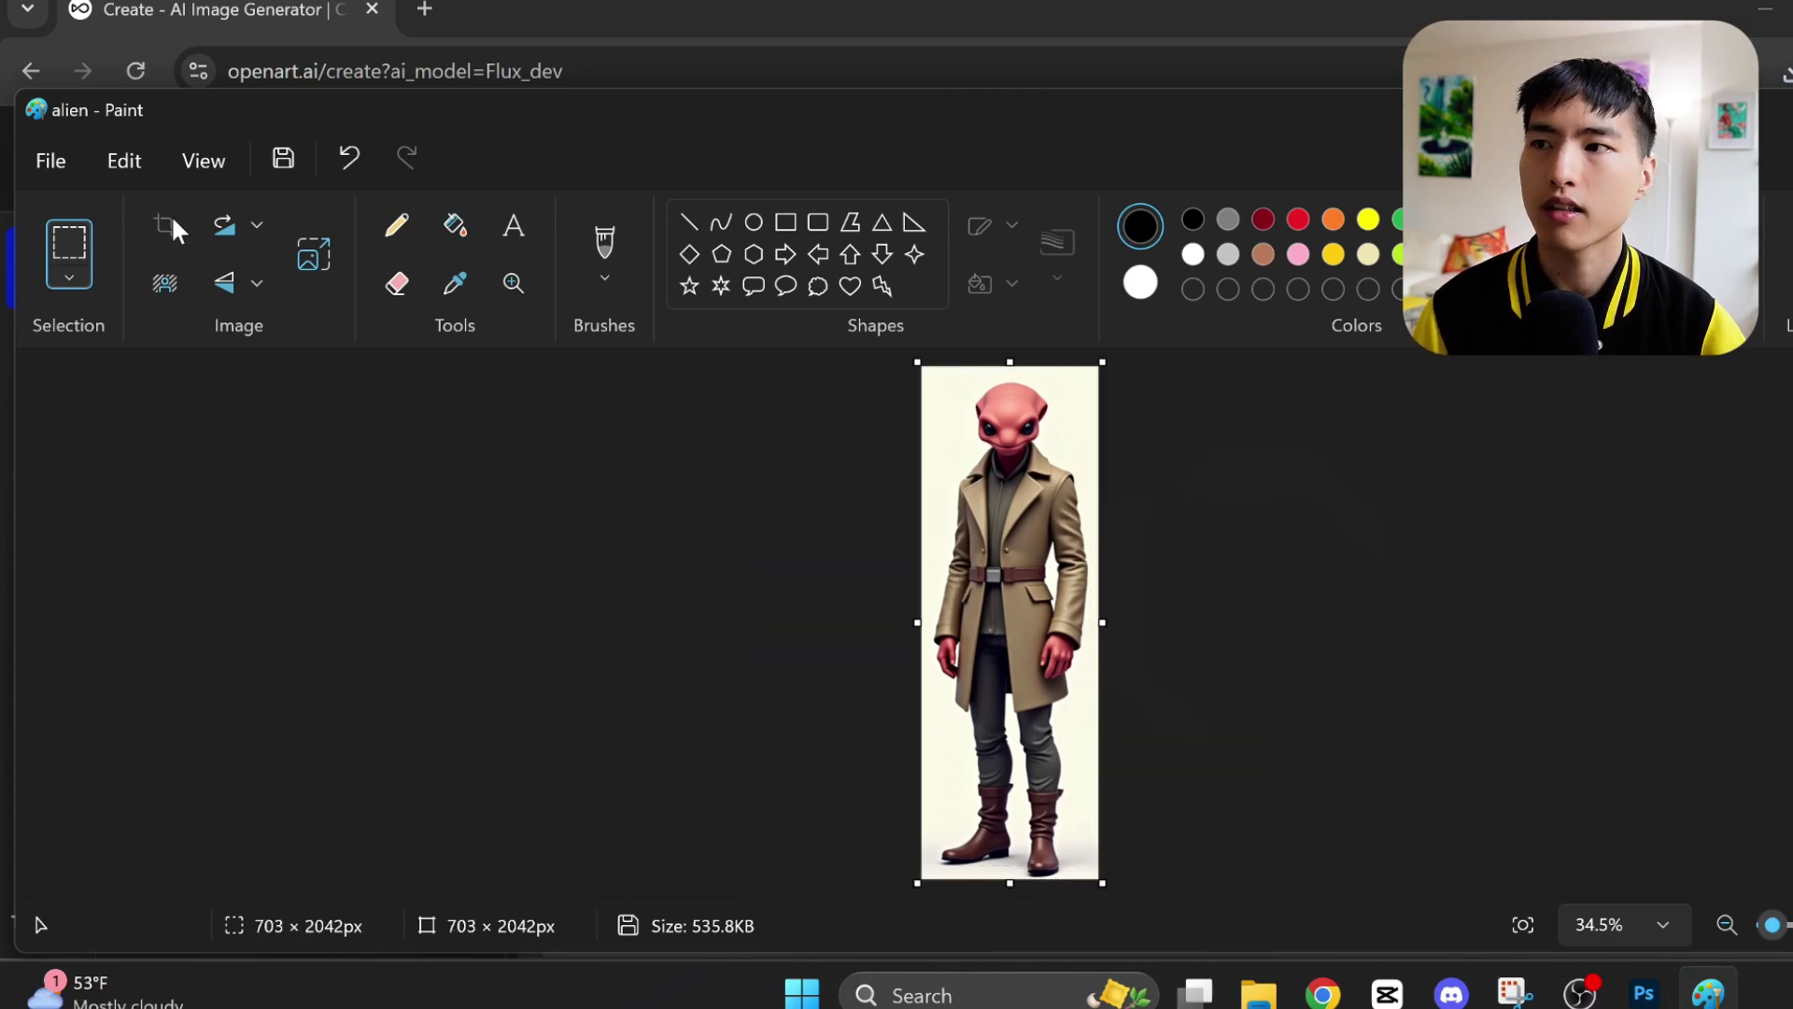
Undo the old crop, crop to the middle alien's head and shoulders, and flip it horizontally.
key(ctrl+z)
drag(826, 374, 1202, 725)
click(174, 226)
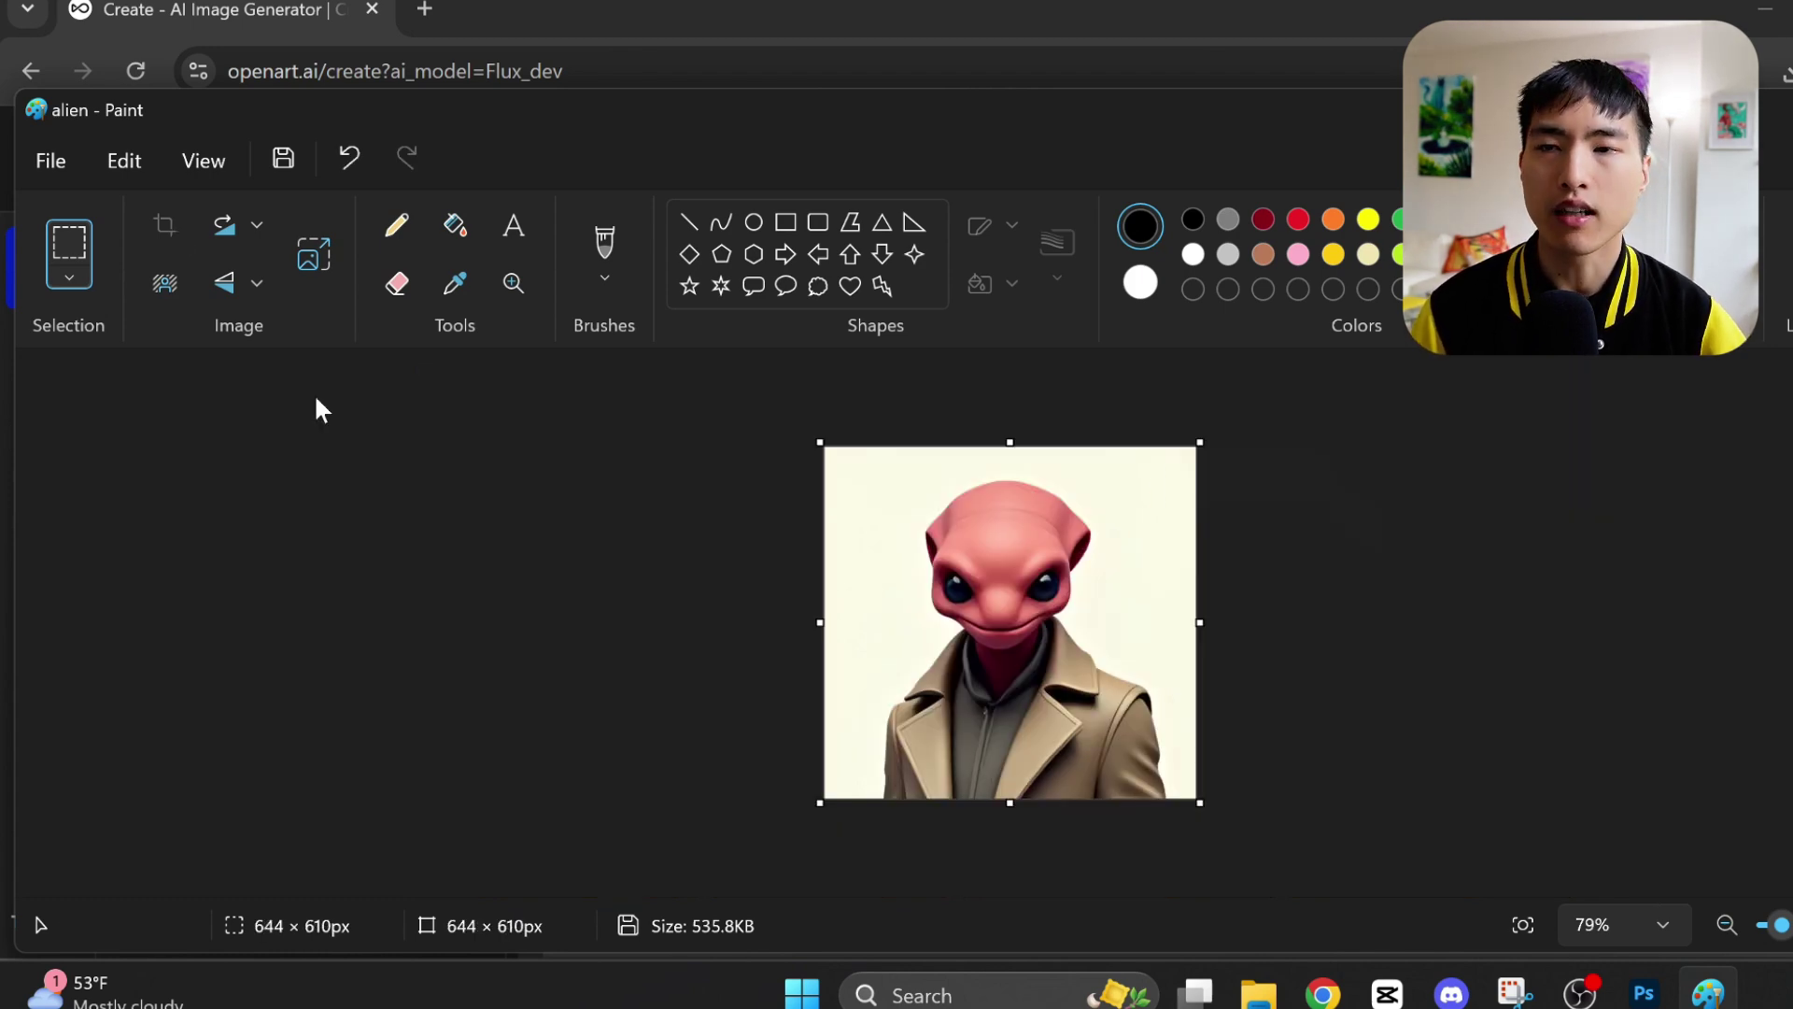
click(257, 283)
click(276, 385)
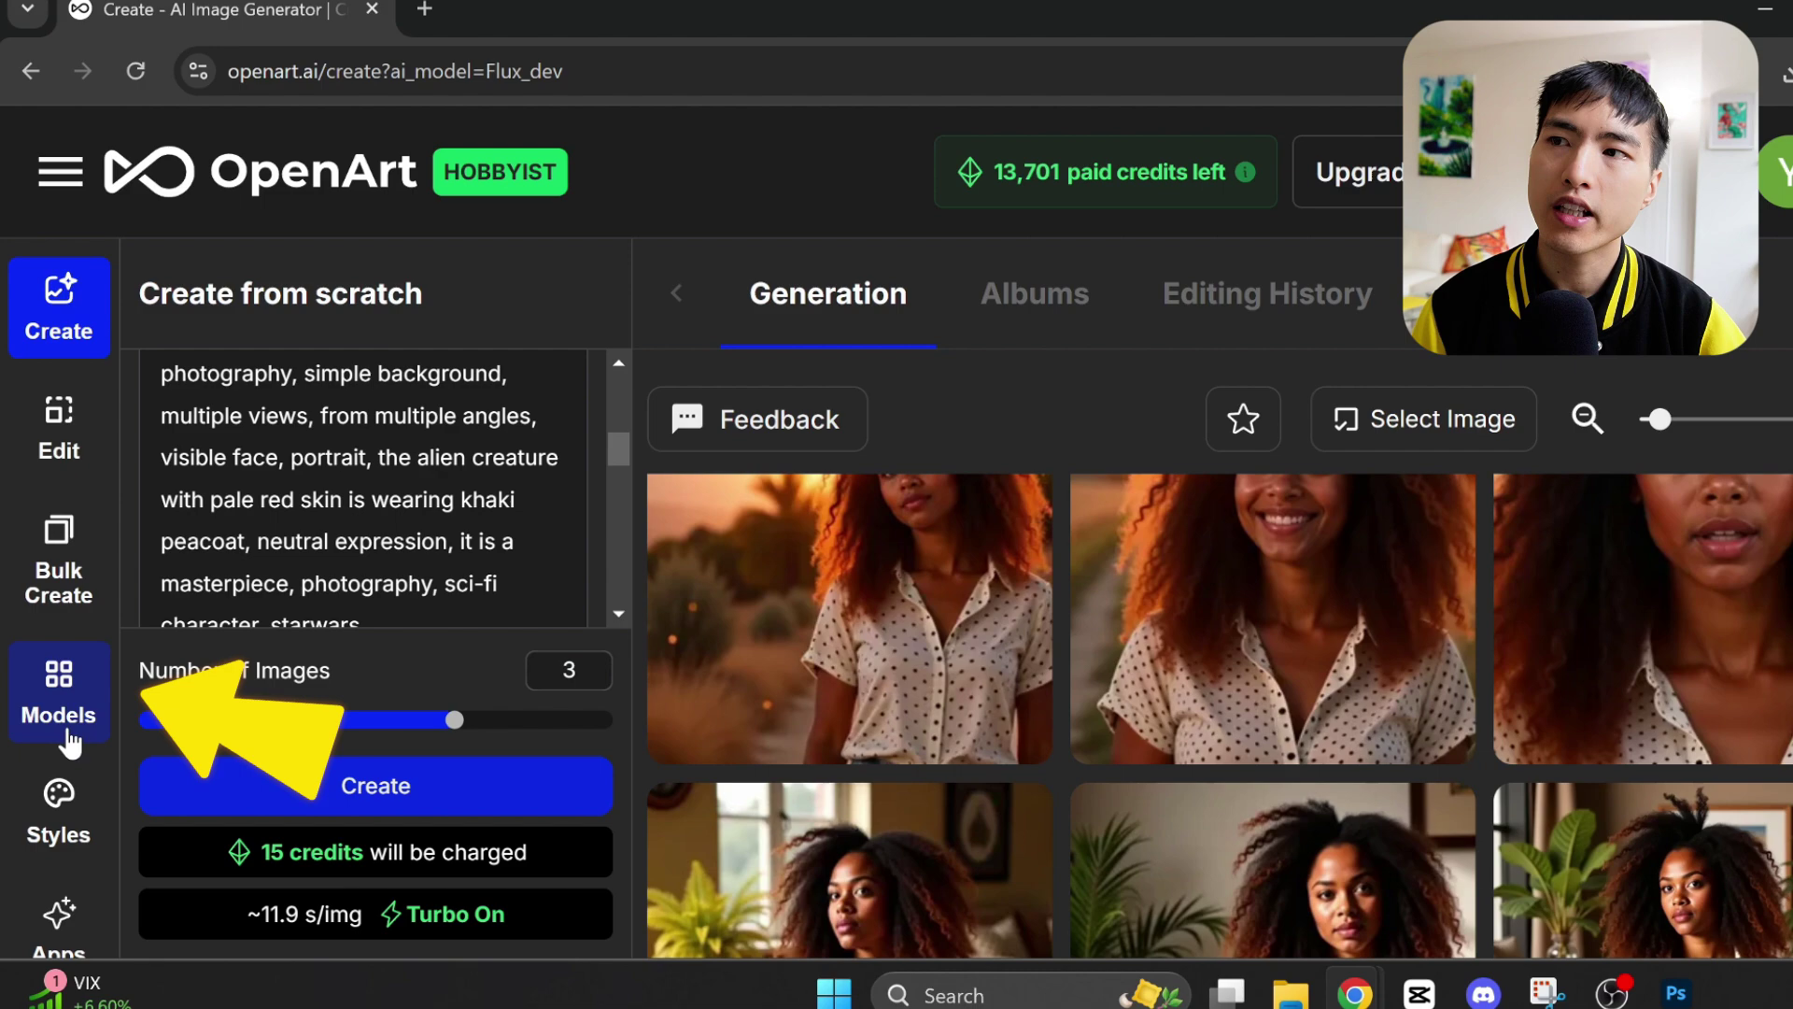
Start a new custom model from My models with Character as the model type.
click(67, 737)
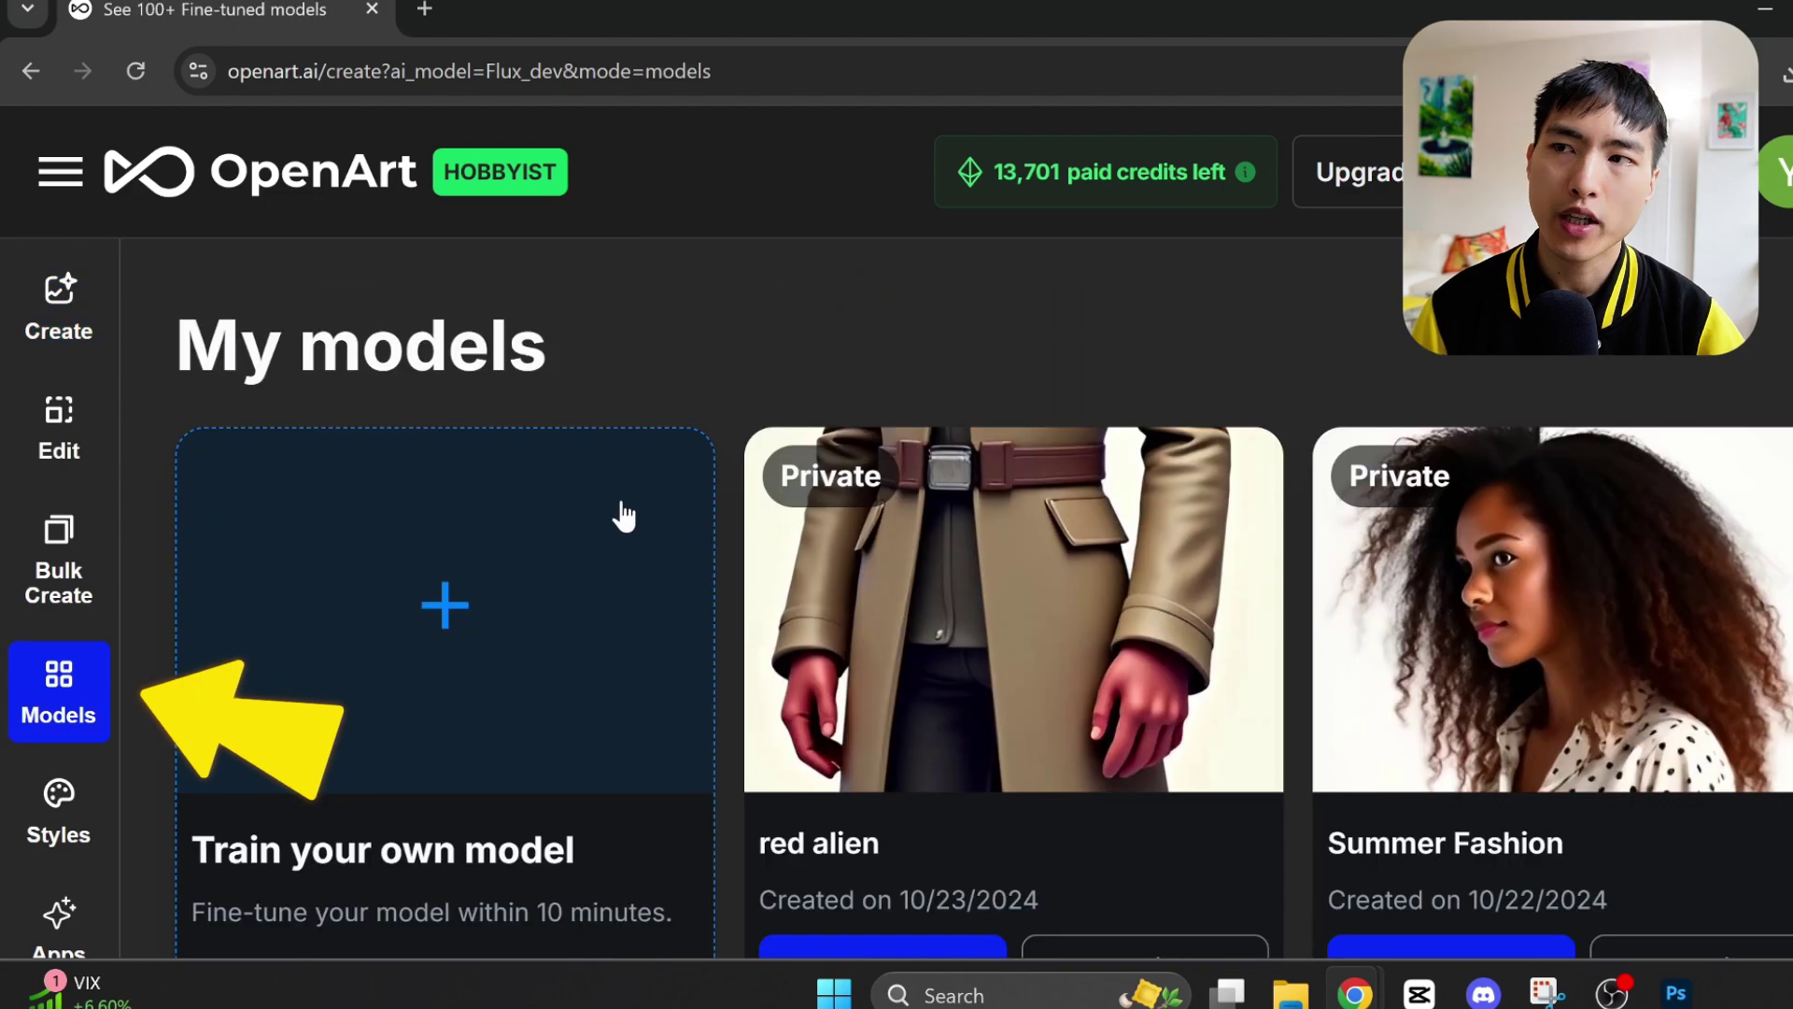
click(503, 585)
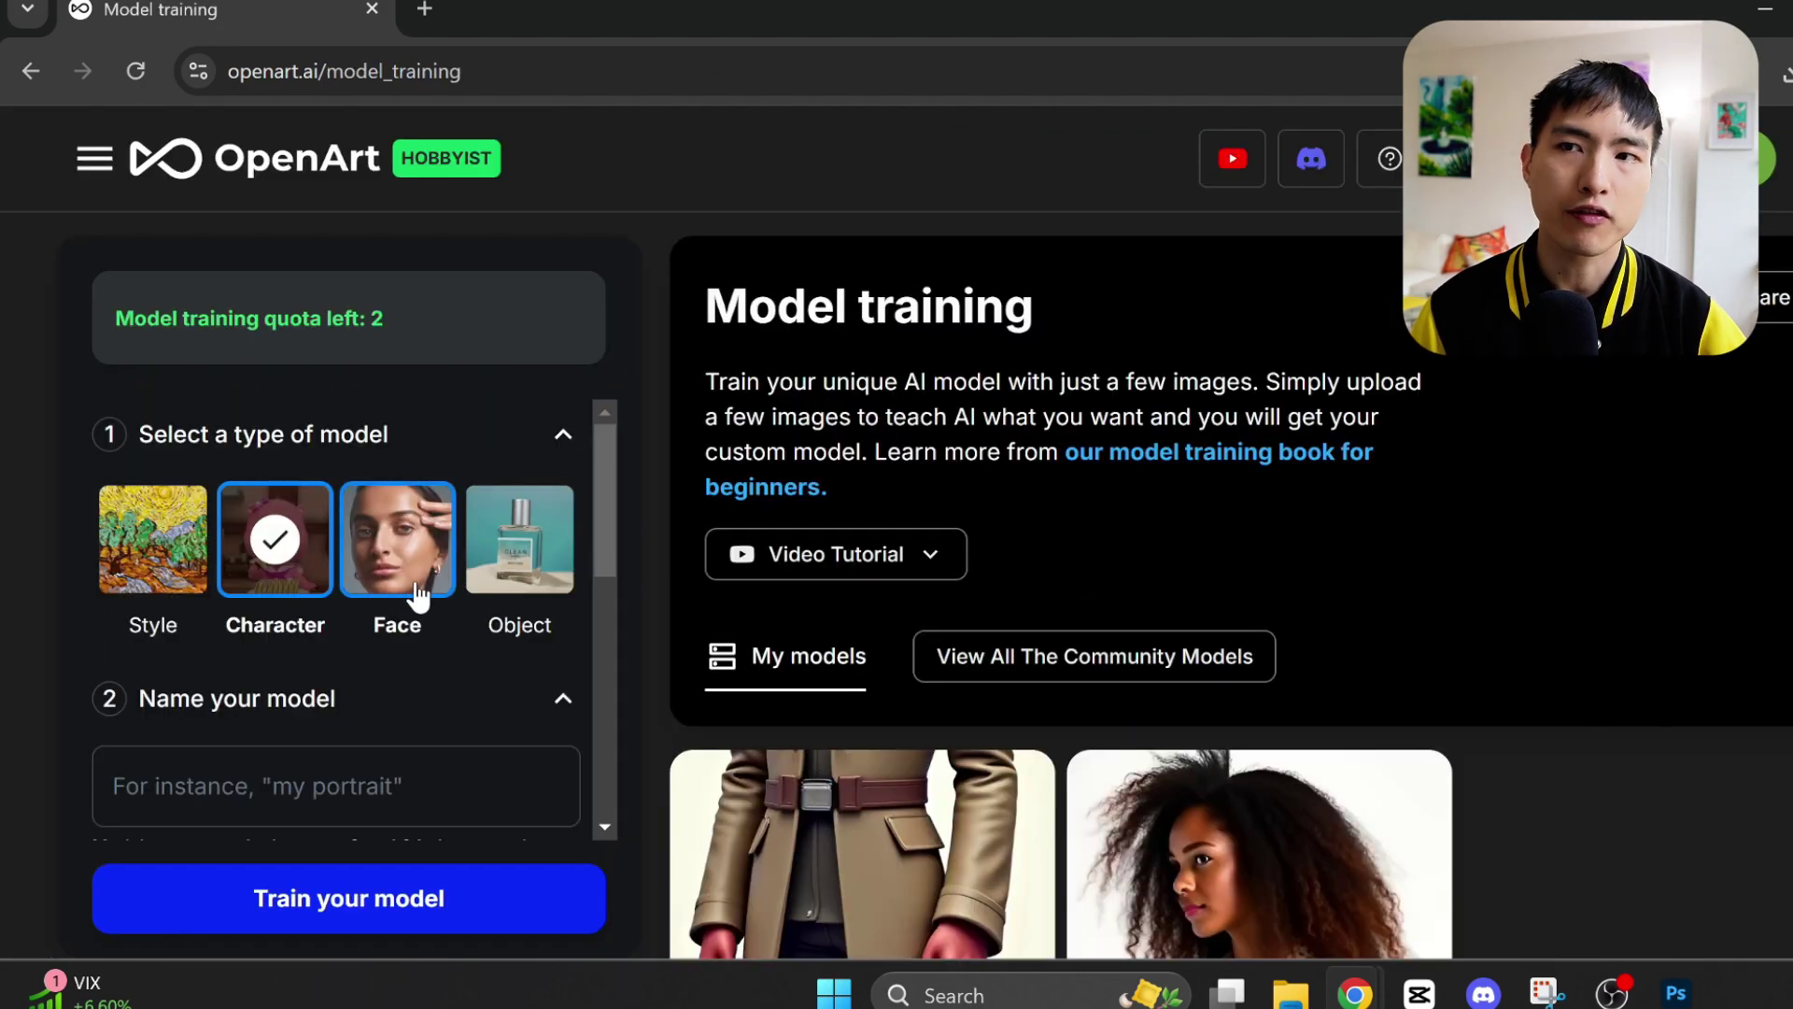
click(402, 560)
click(520, 579)
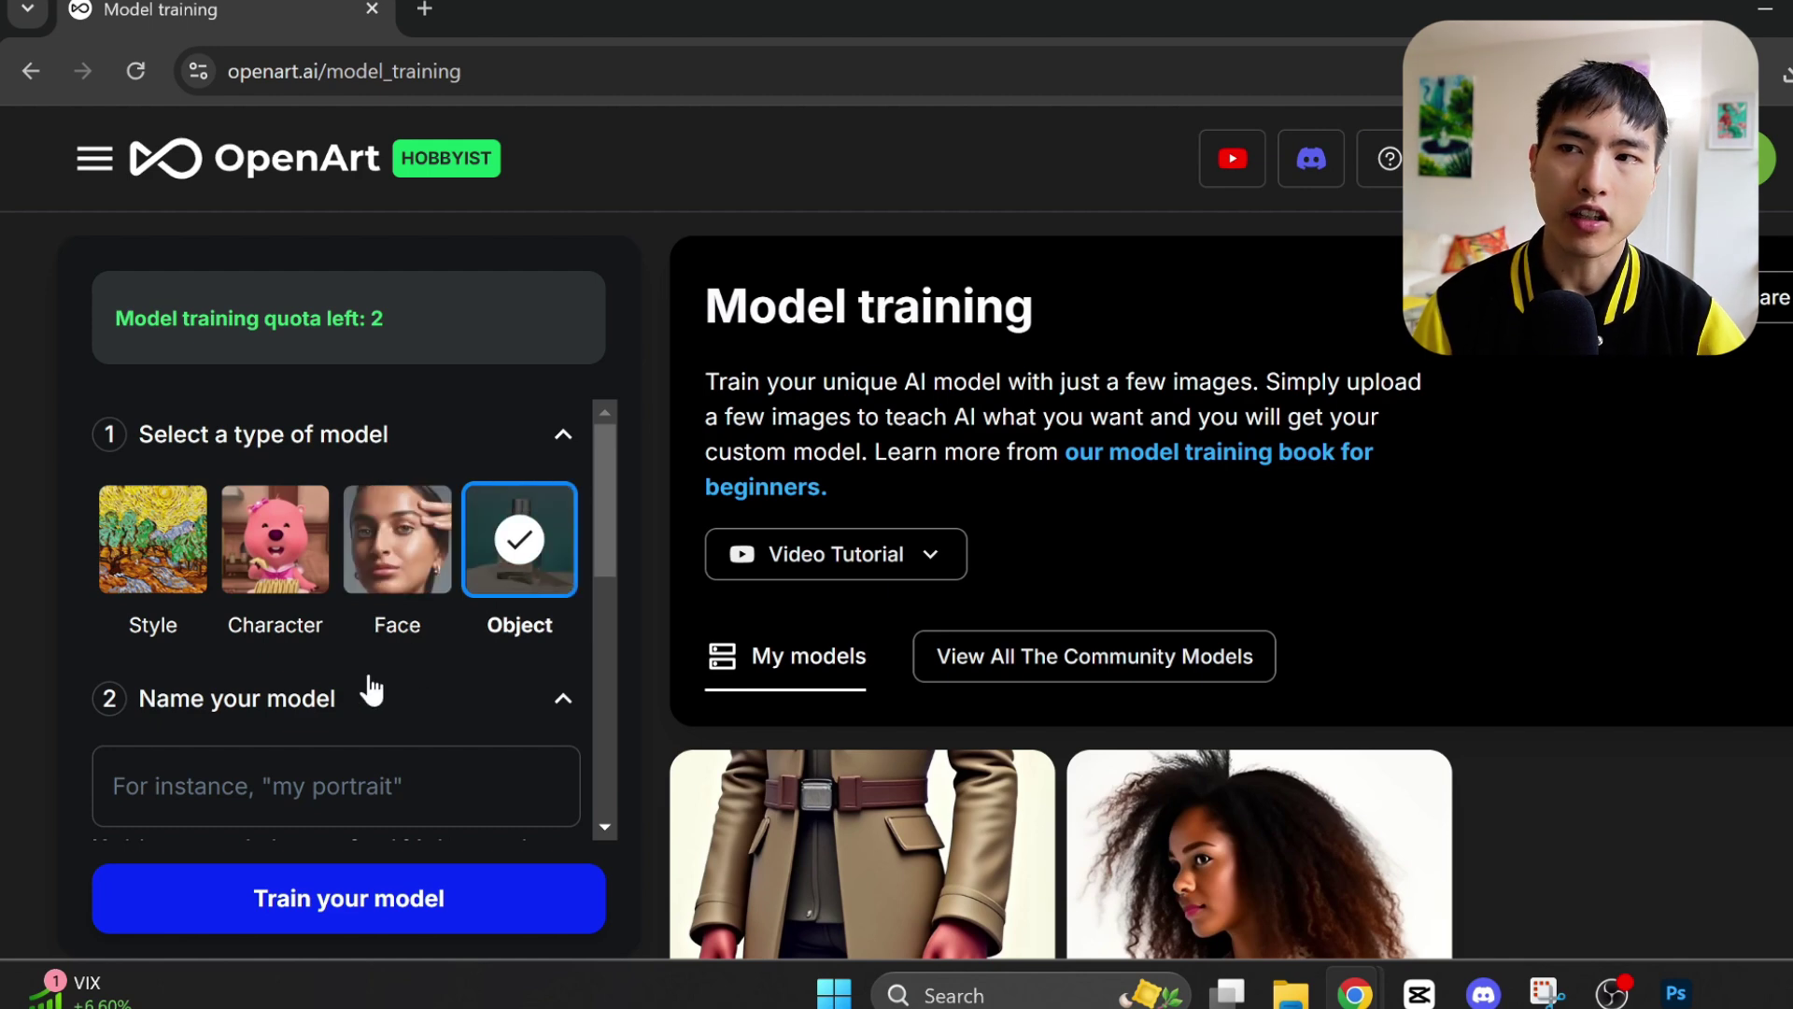
click(278, 540)
Name the model 'red alien' and describe it as 'alien creature with pale red skin'.
click(361, 784)
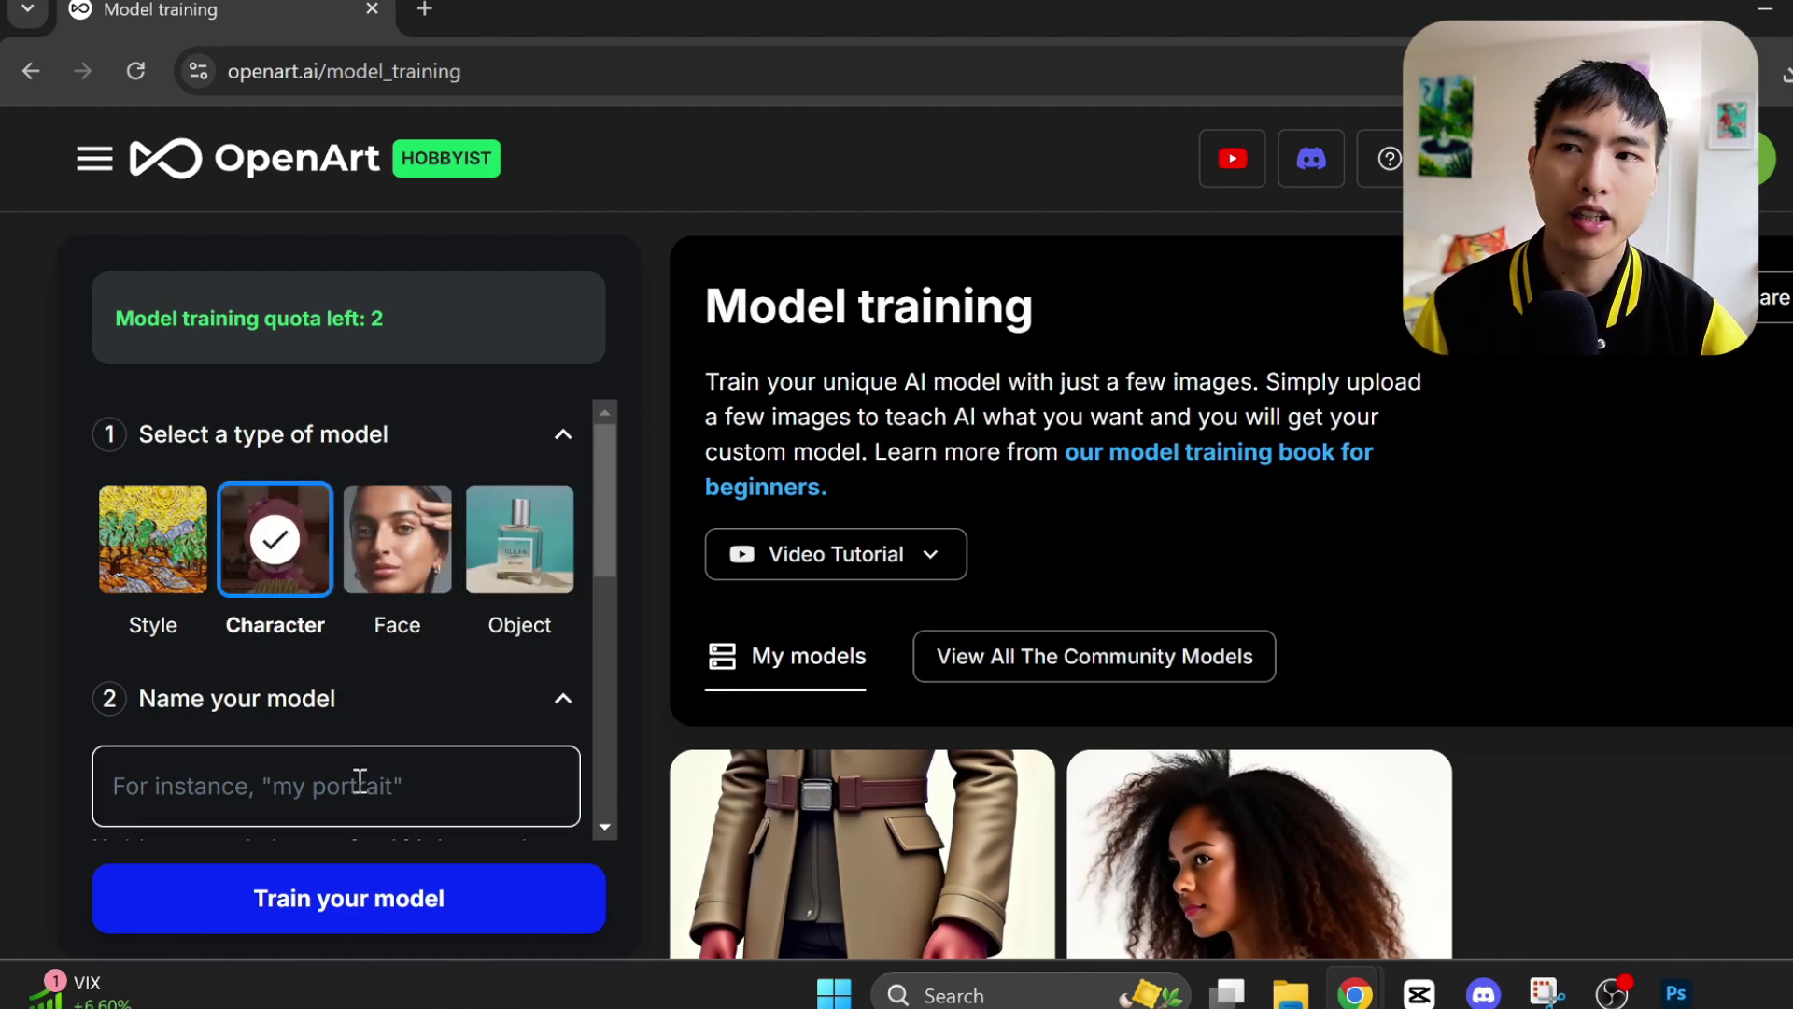
scroll(360, 784, down, 3)
text(Red Alien)
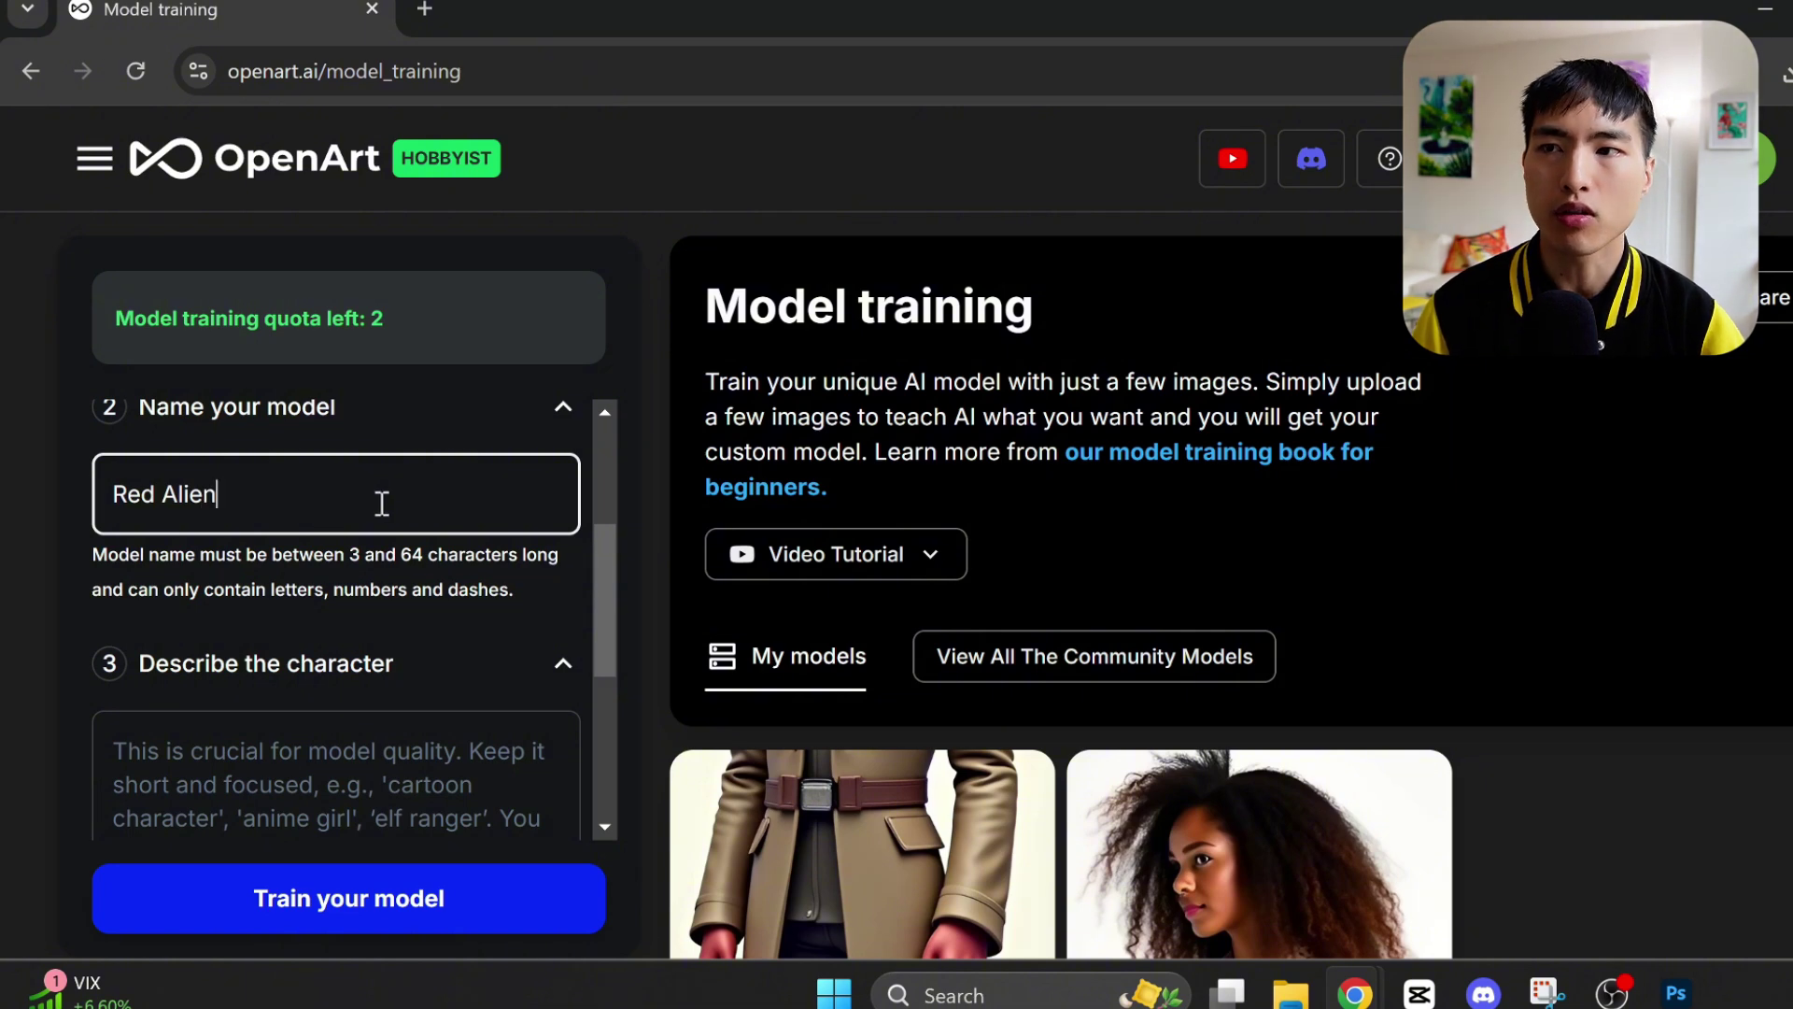
scroll(382, 503, down, 2)
click(377, 624)
text(alien creature with pale red skin)
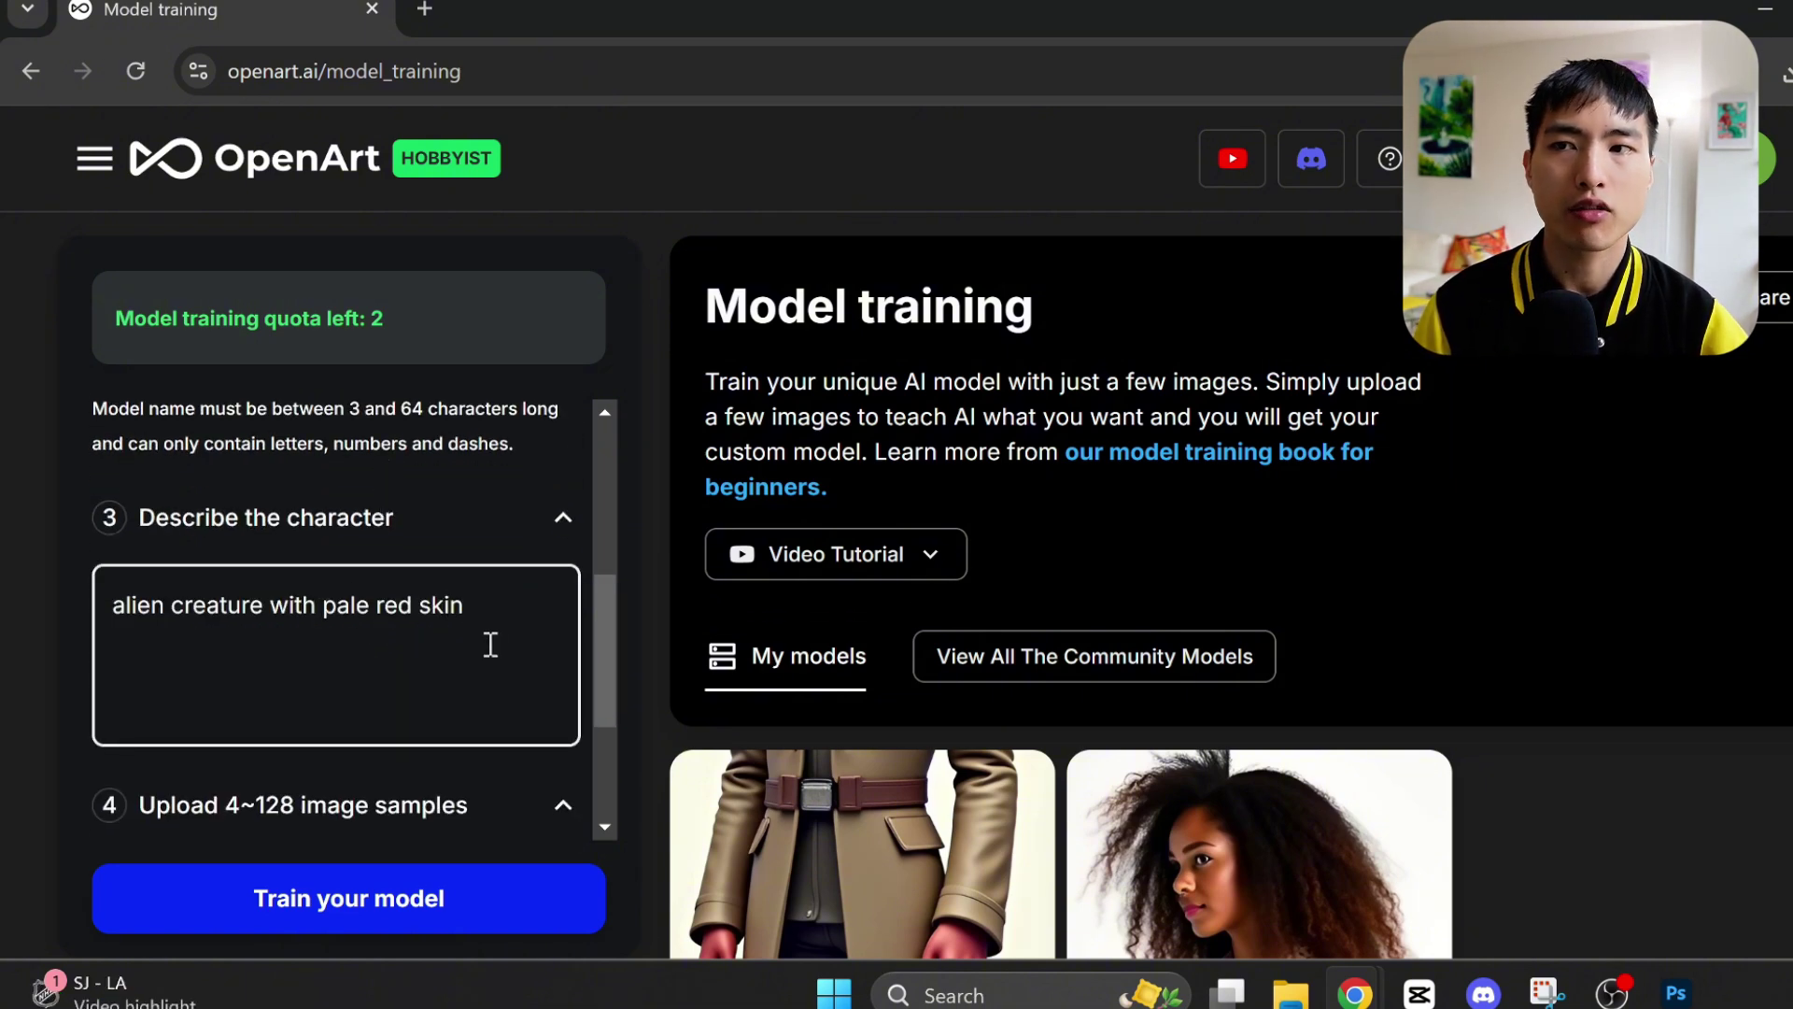
scroll(524, 626, down, 3)
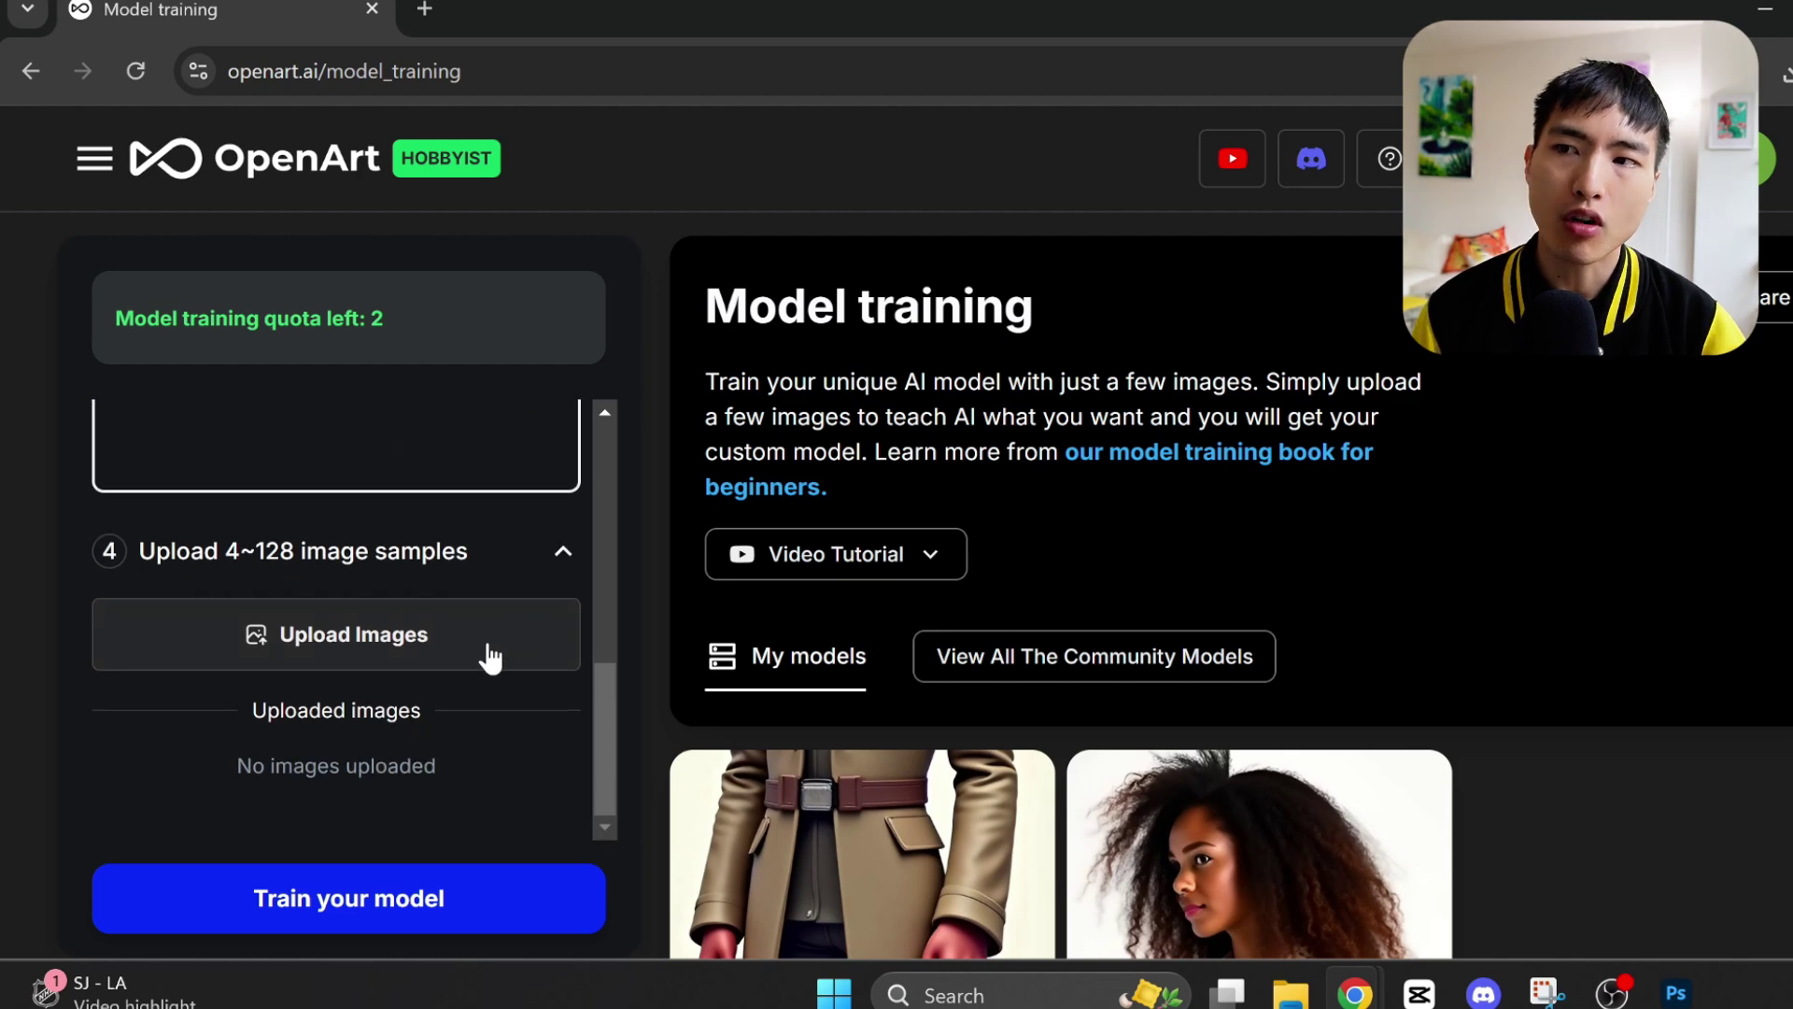
Upload the eight alien reference images as training samples.
click(489, 653)
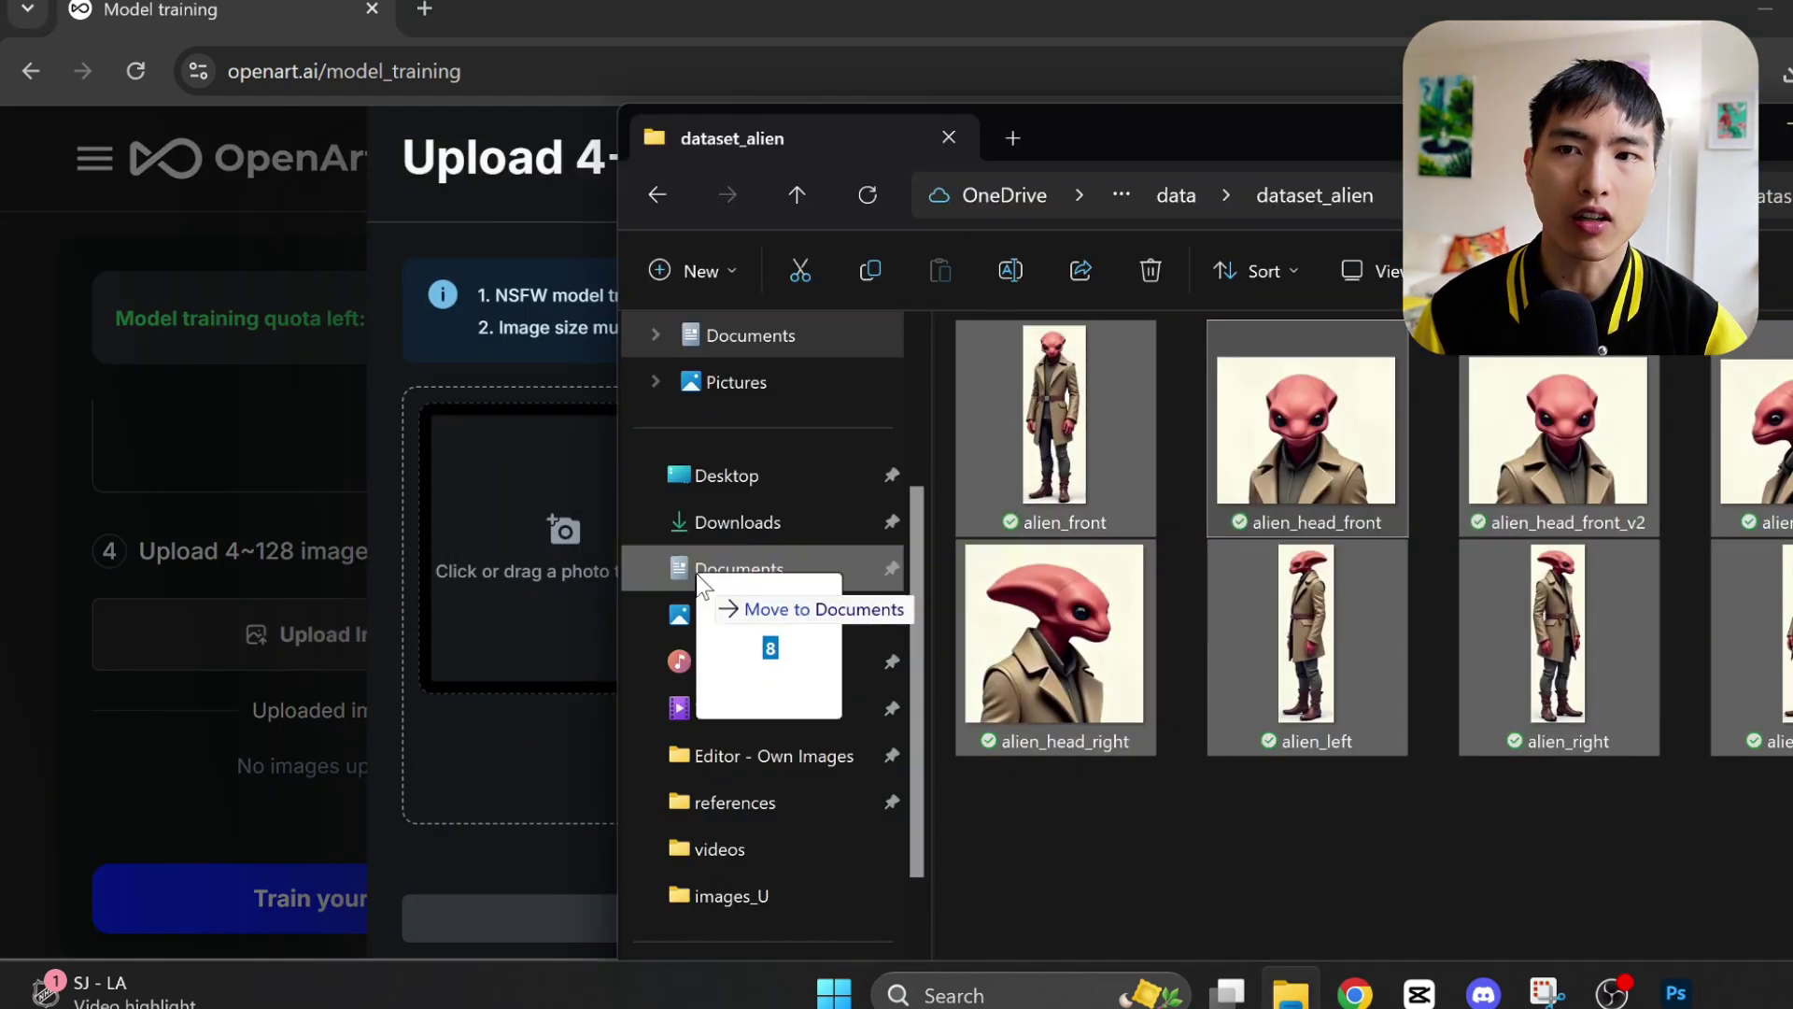
drag(701, 584, 467, 539)
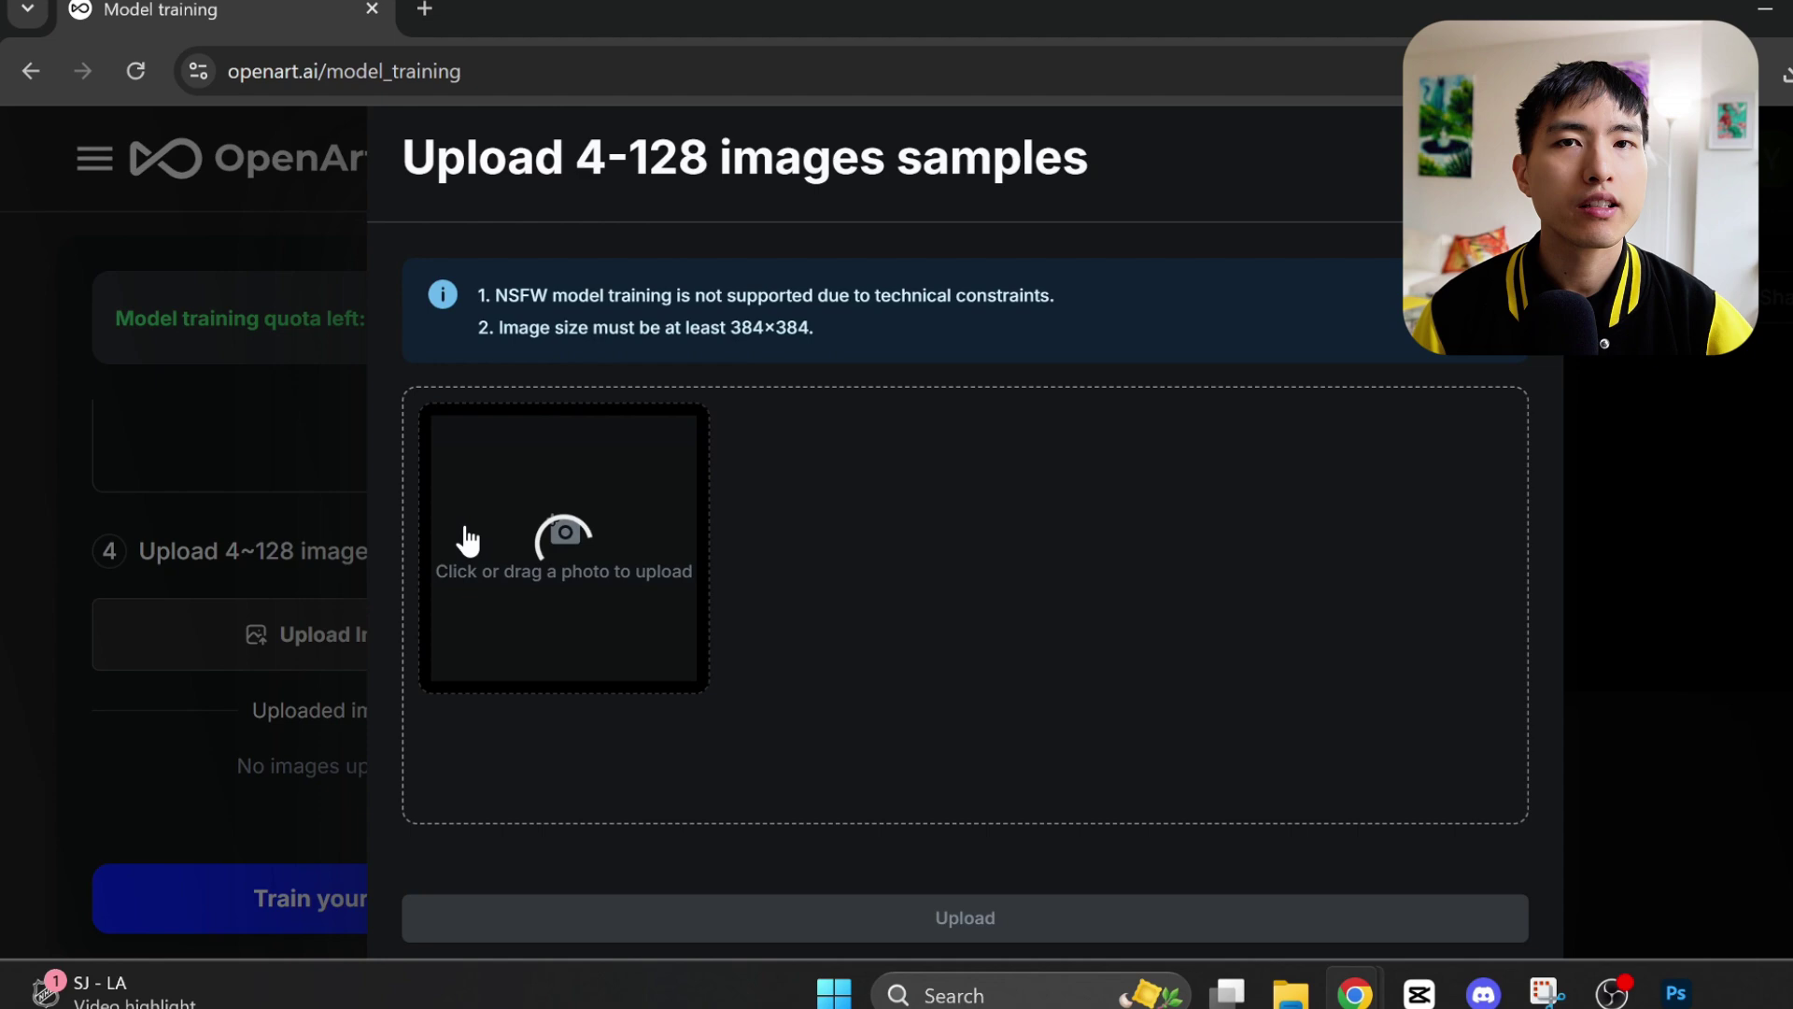
scroll(420, 658, down, 5)
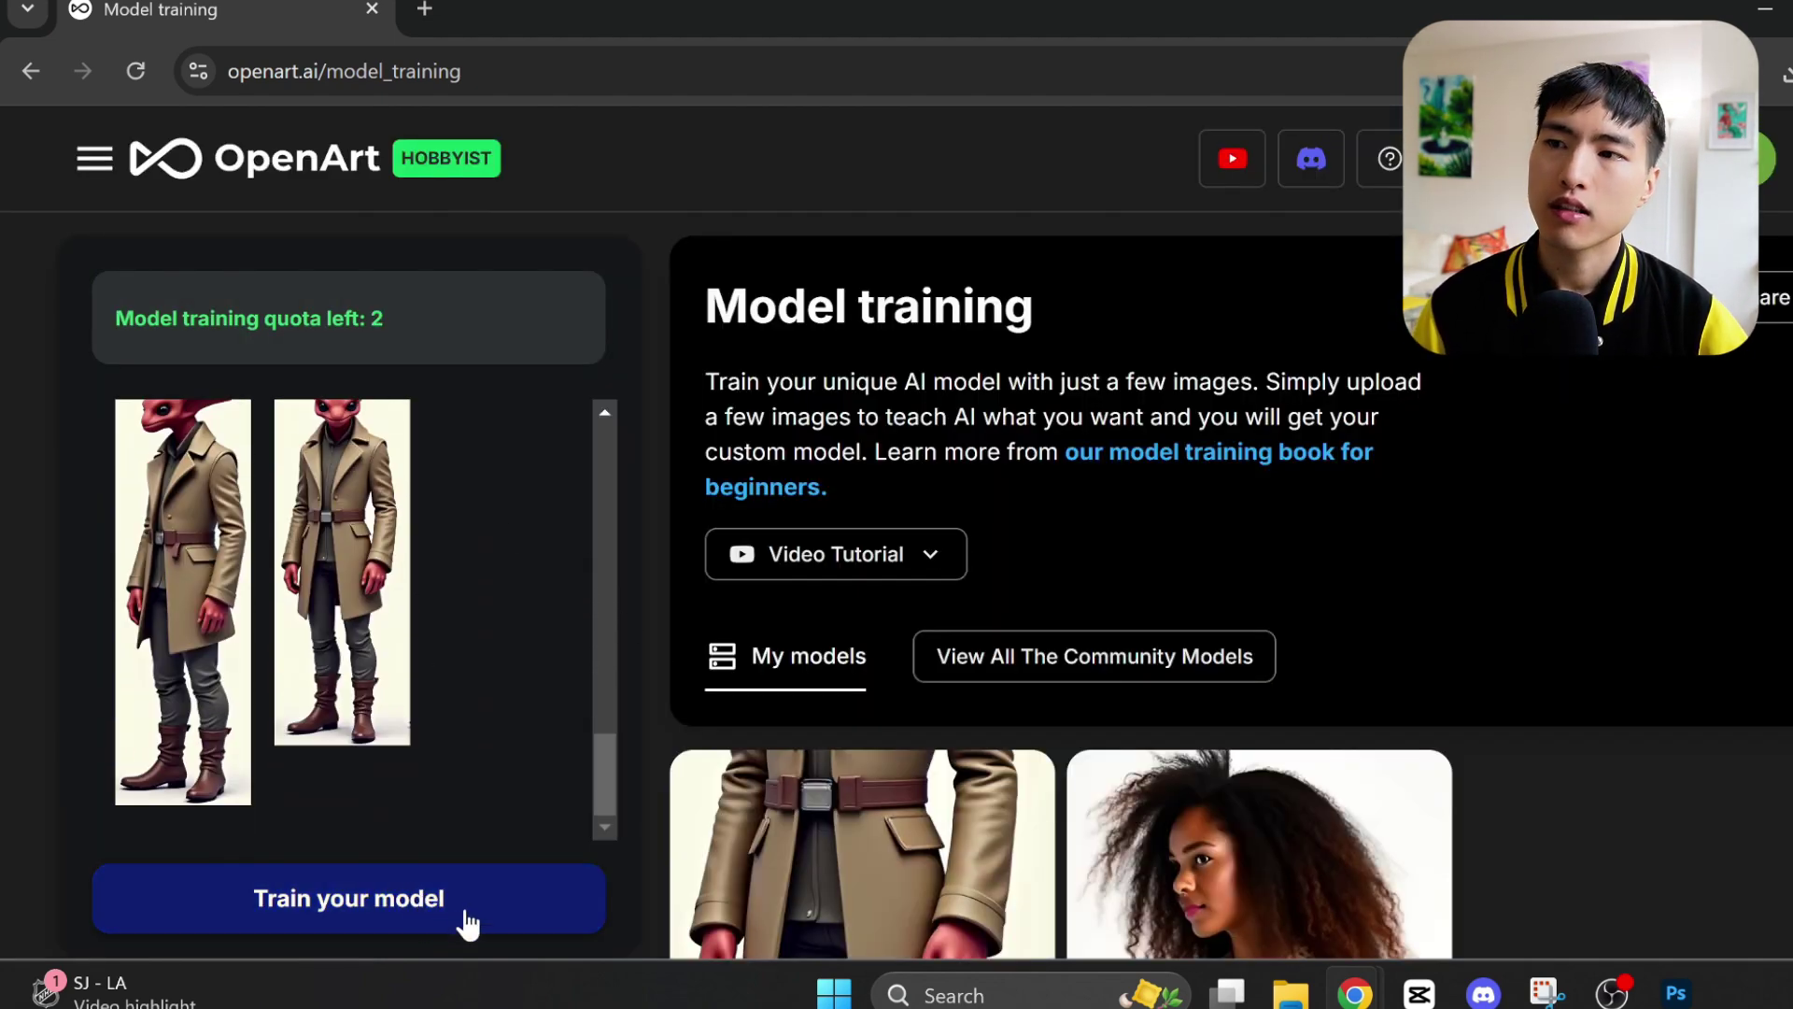
scroll(747, 721, down, 3)
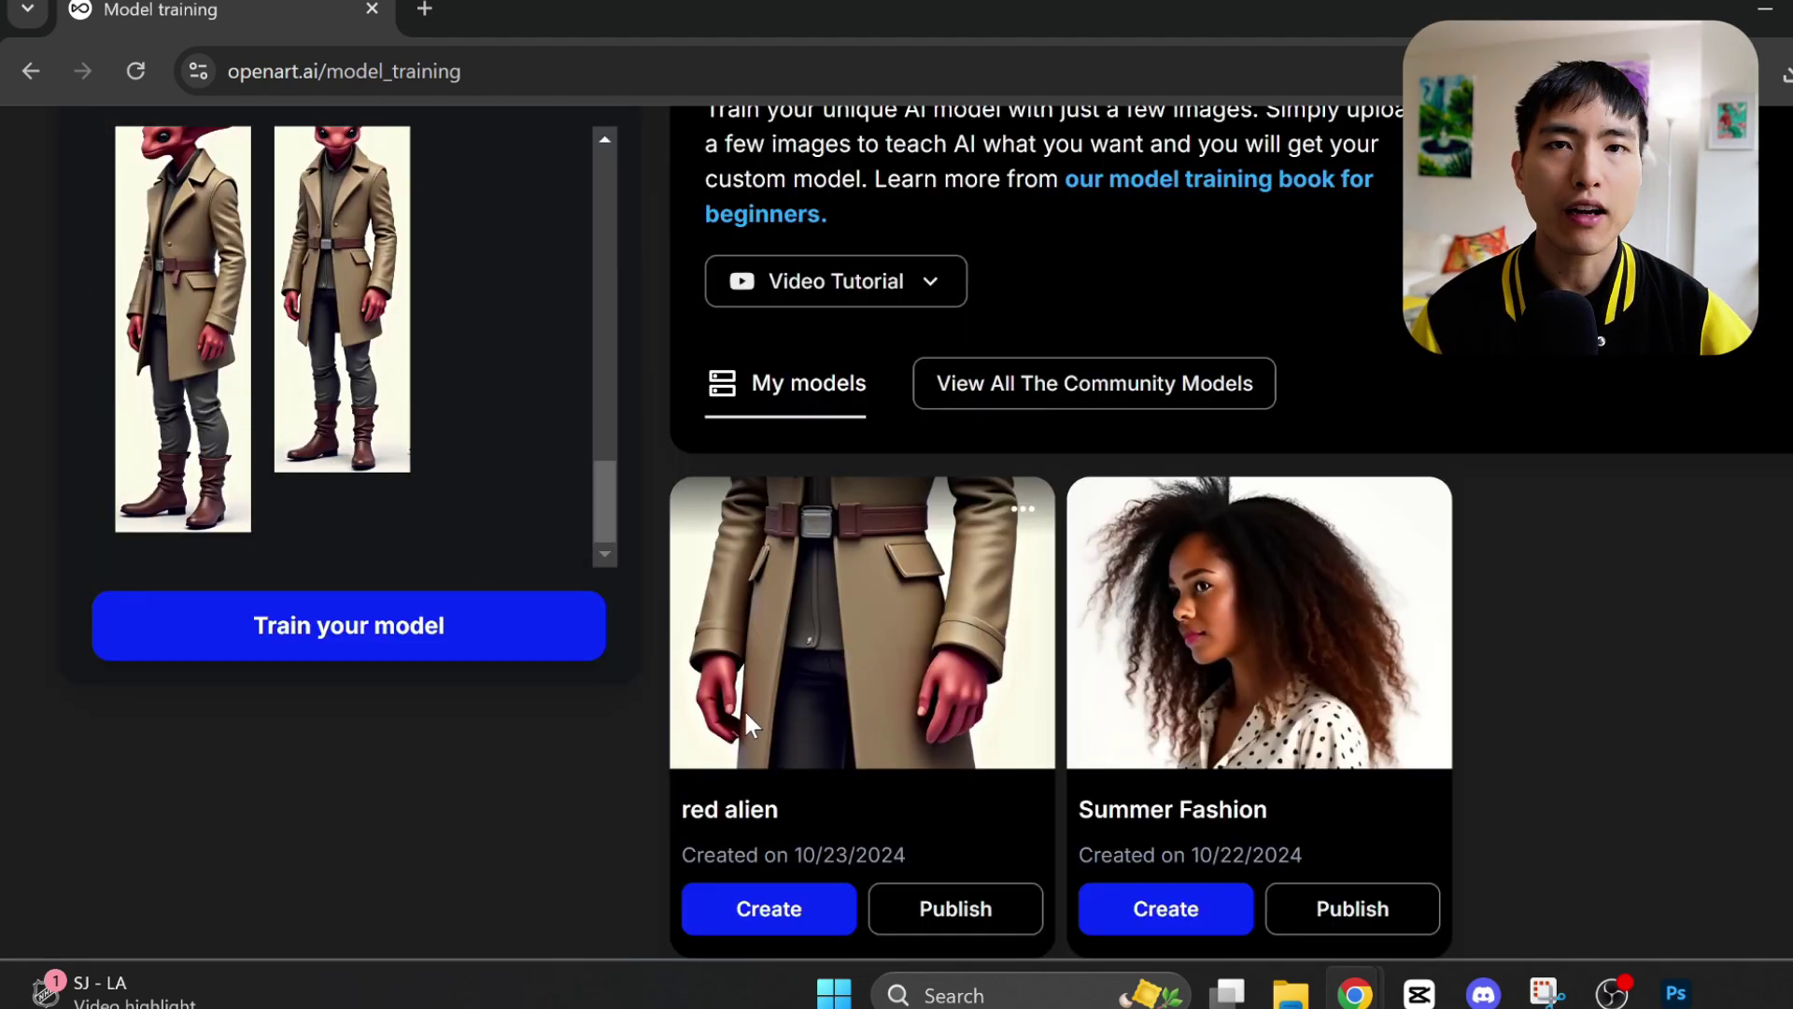
Open Create with the red alien model, glance at the public models, and return keeping red alien.
click(718, 931)
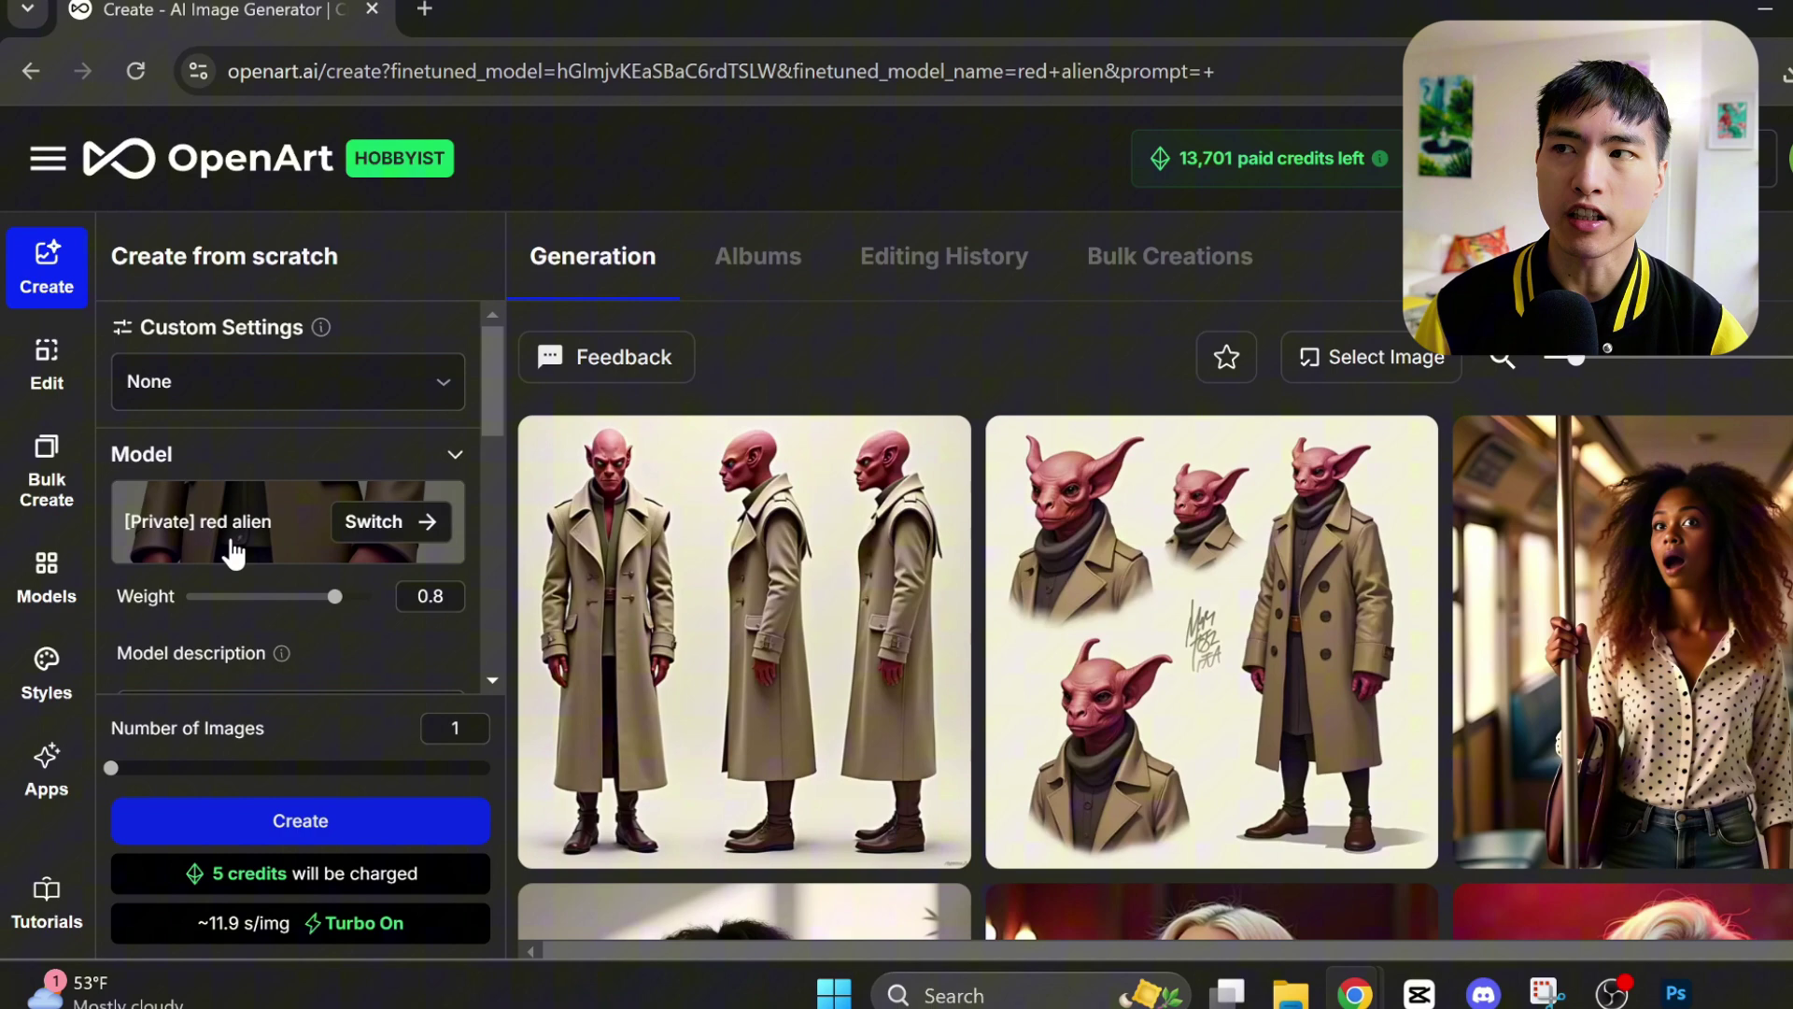
key(ctrl+plus)
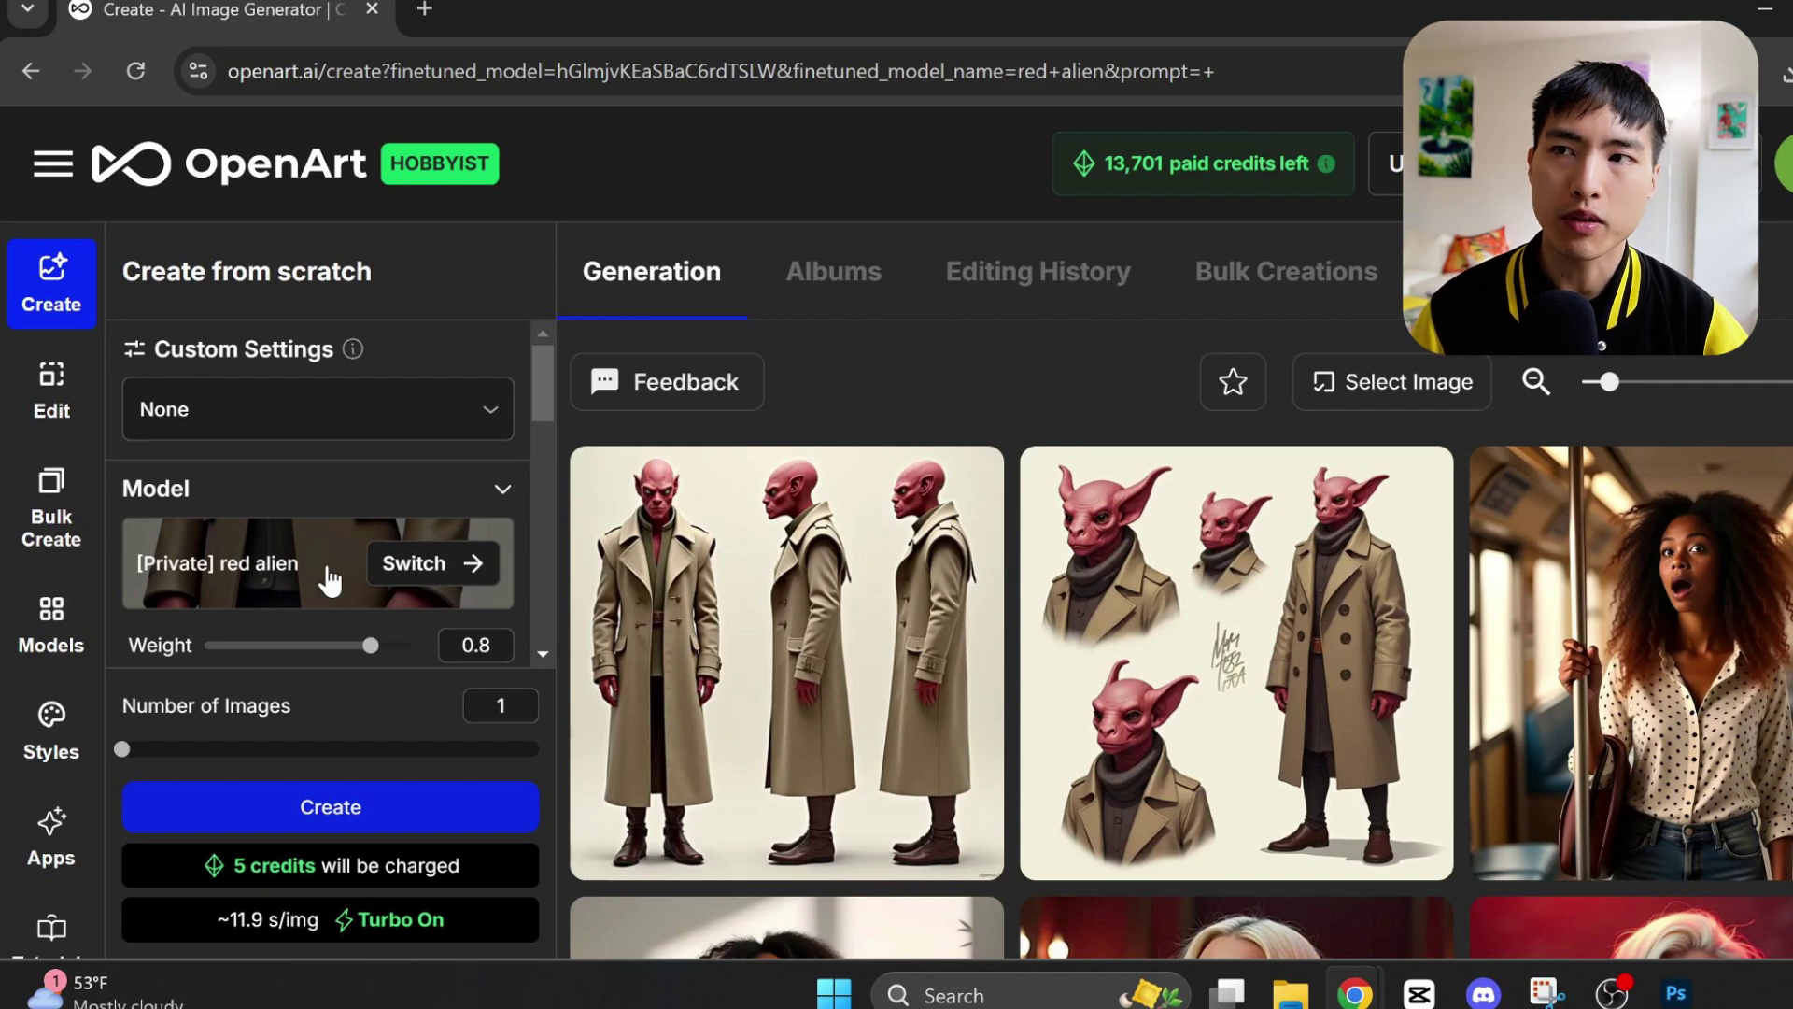
click(435, 588)
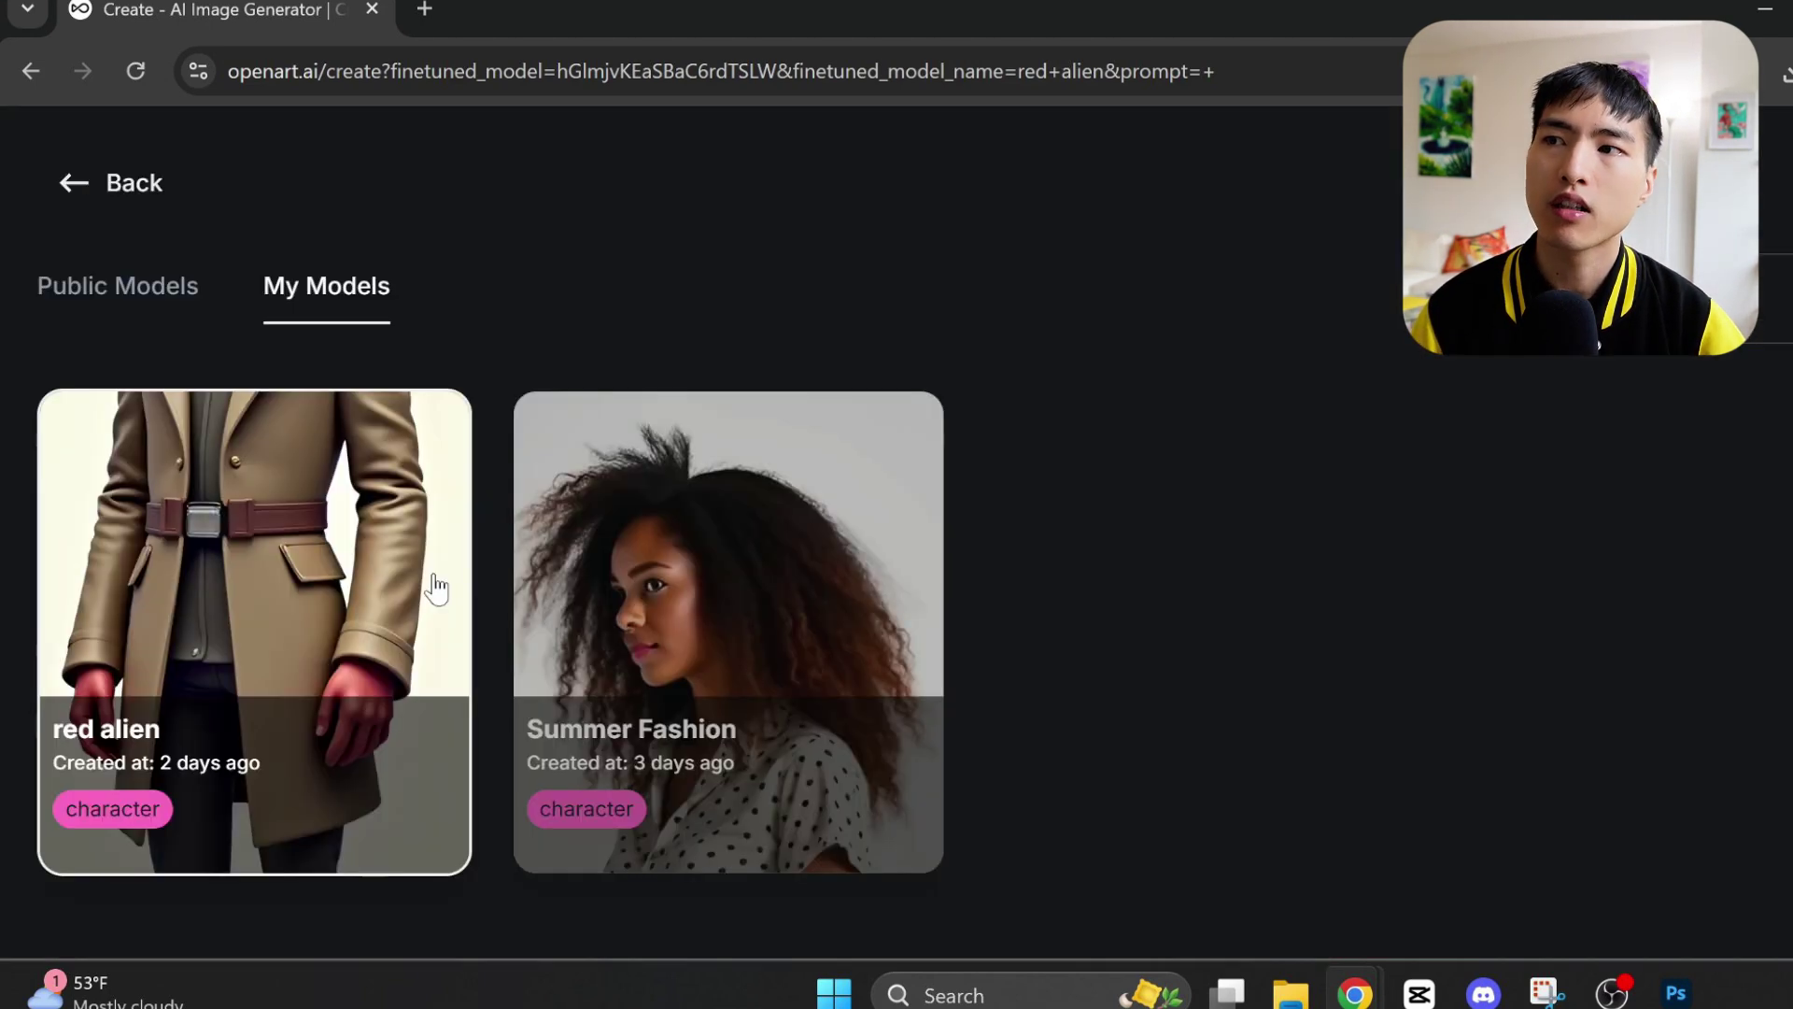
click(142, 315)
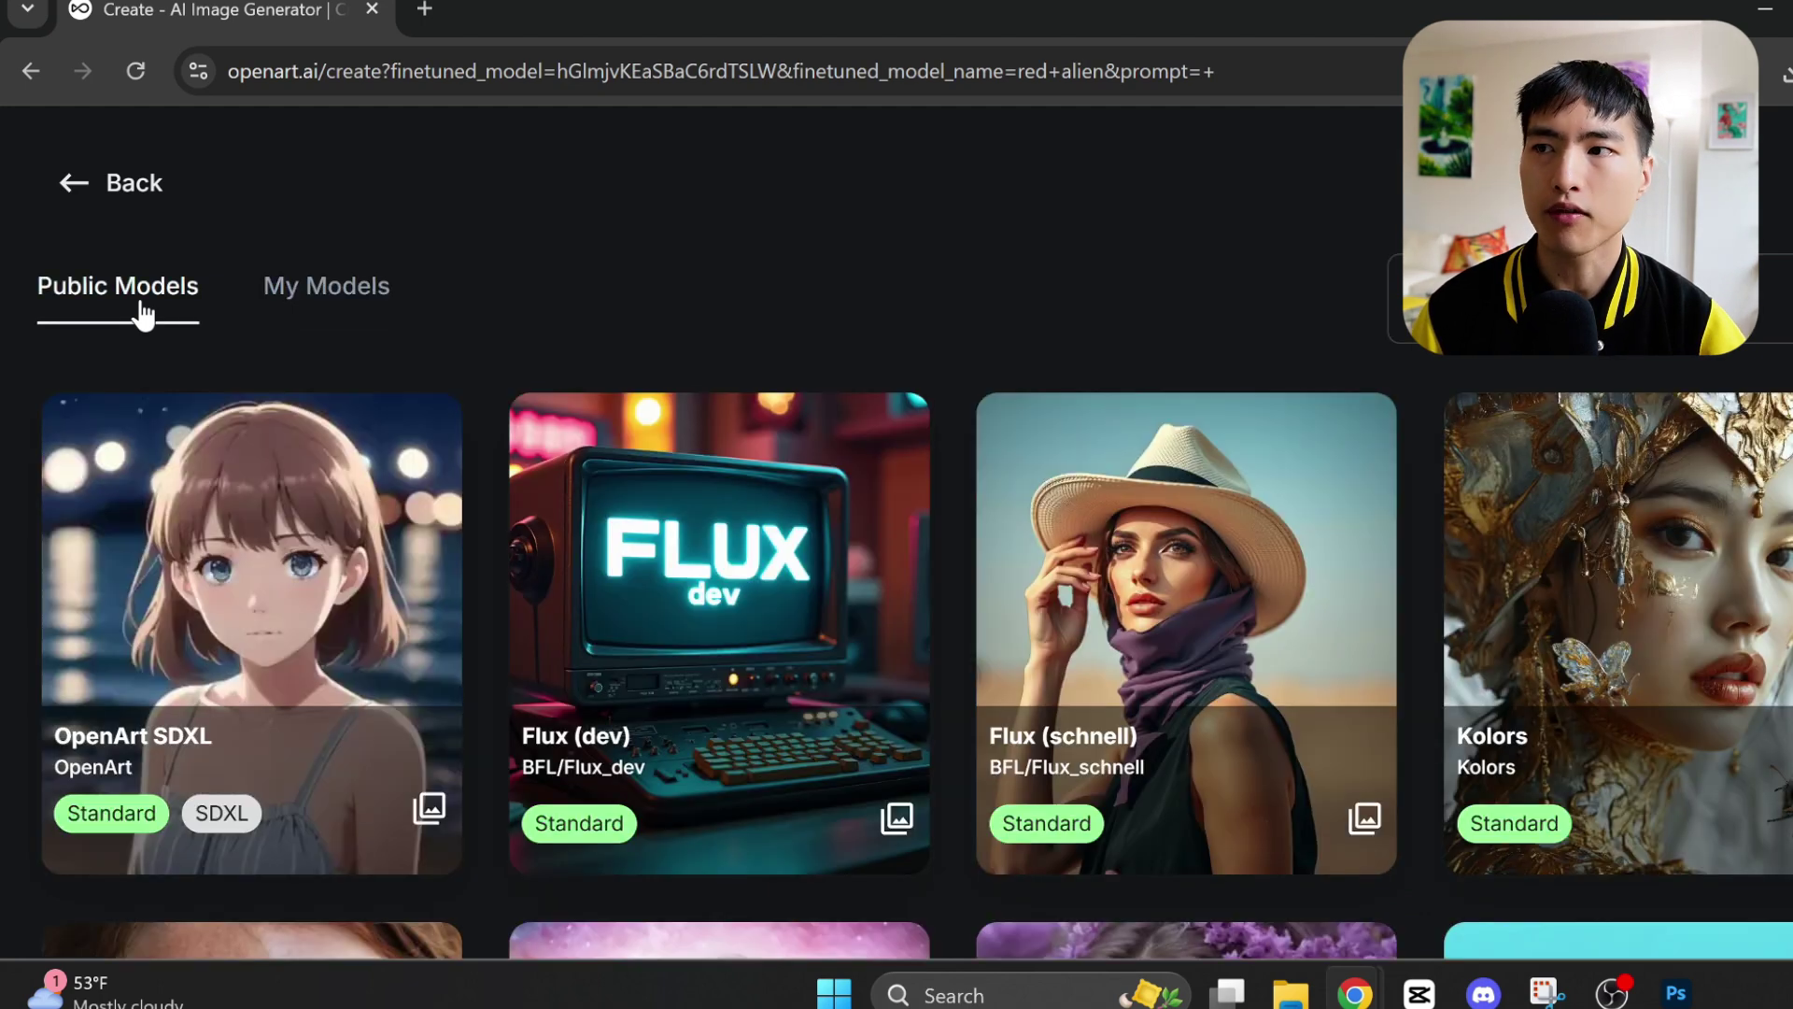
click(295, 297)
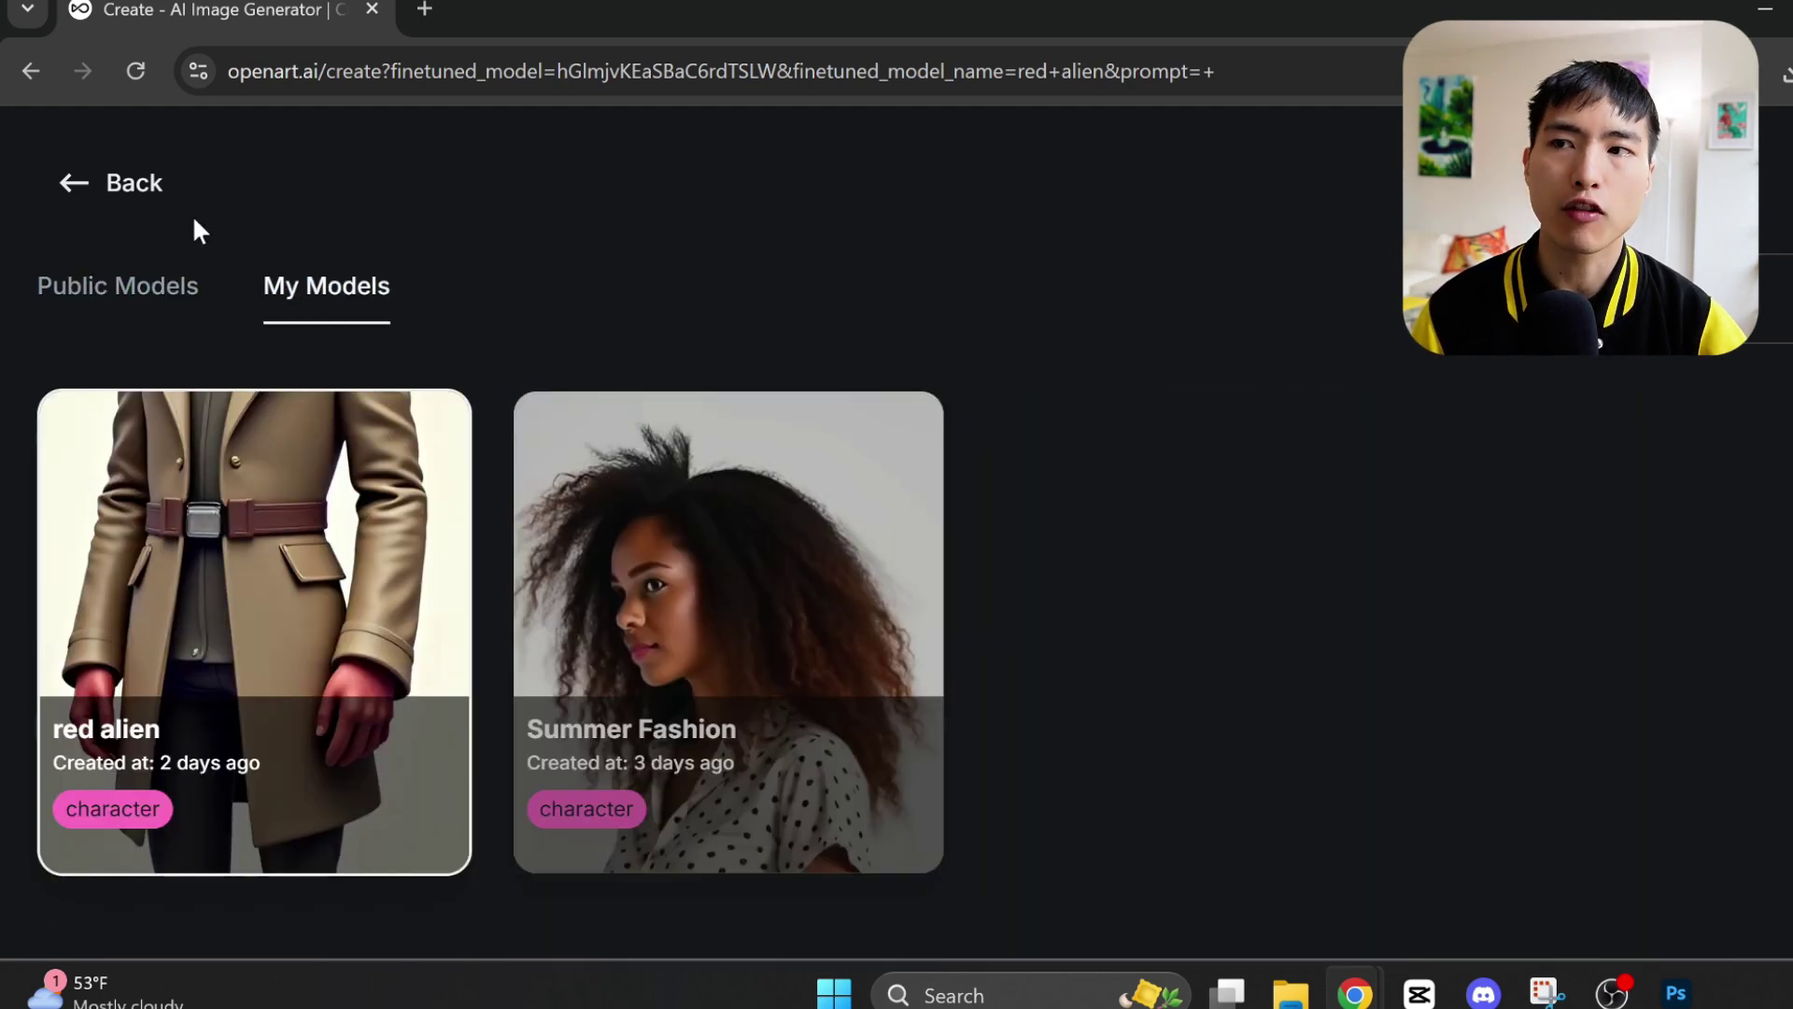
click(123, 204)
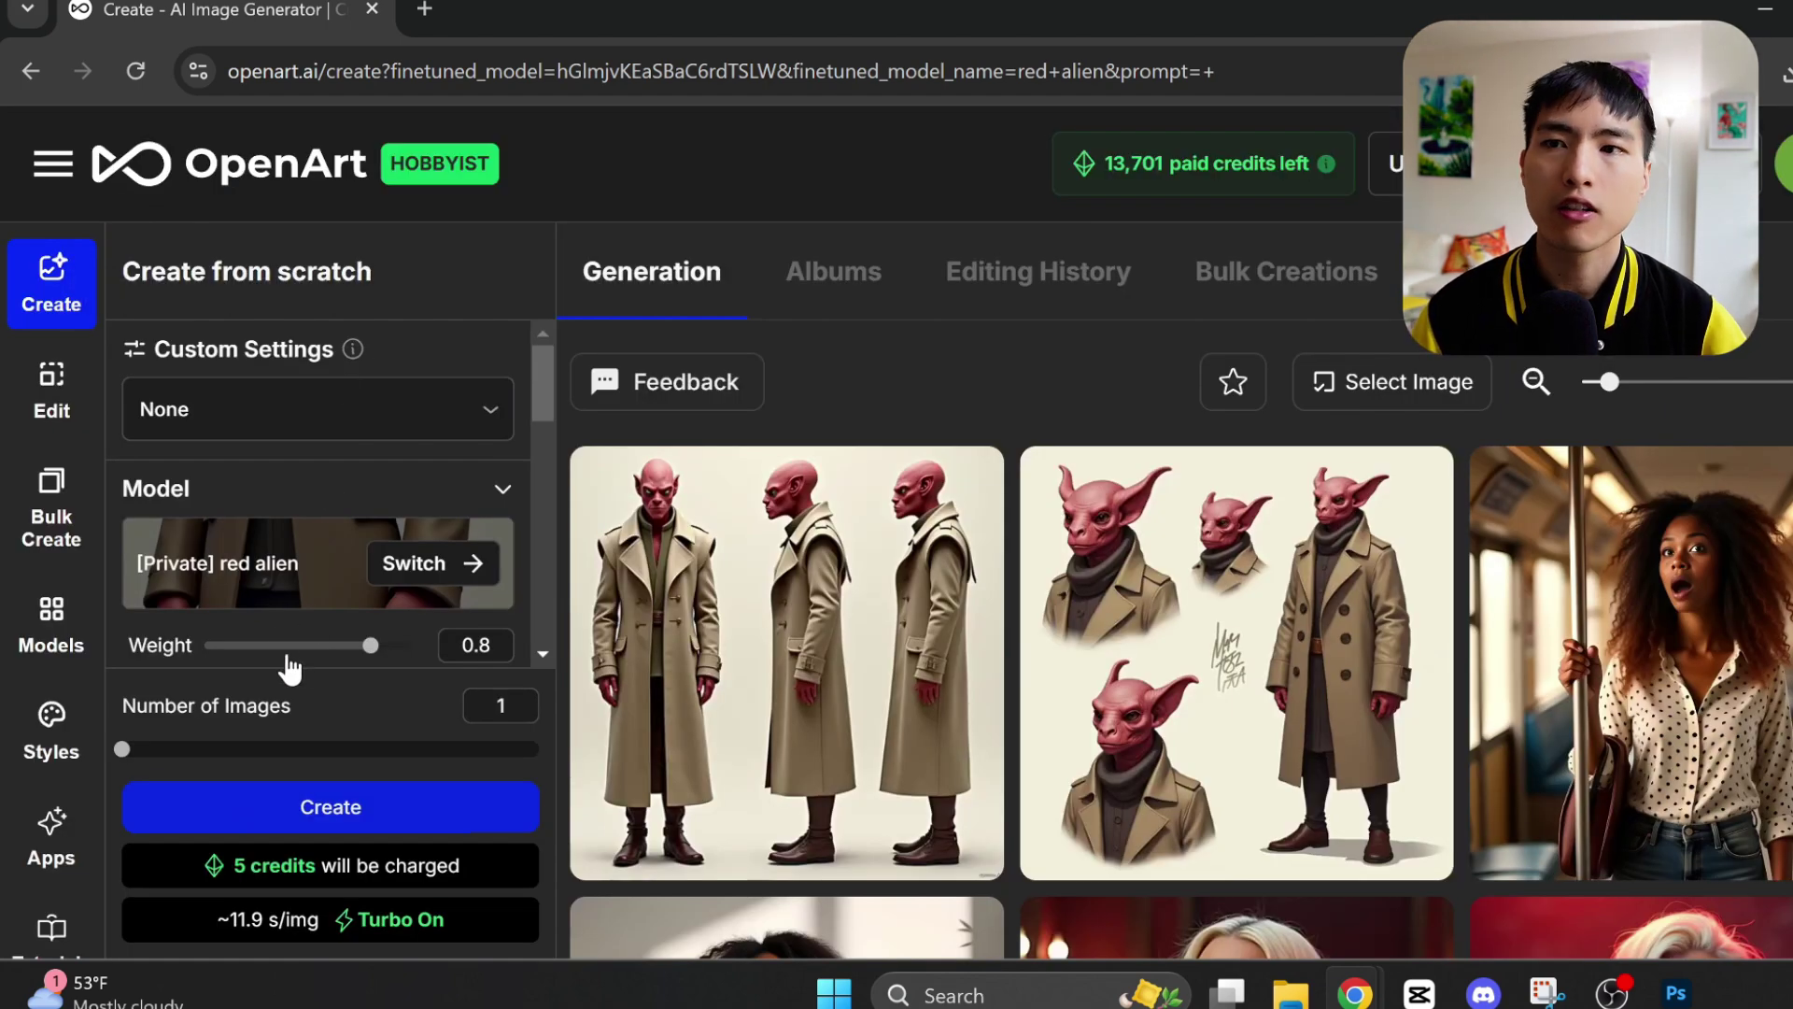
scroll(295, 564, down, 3)
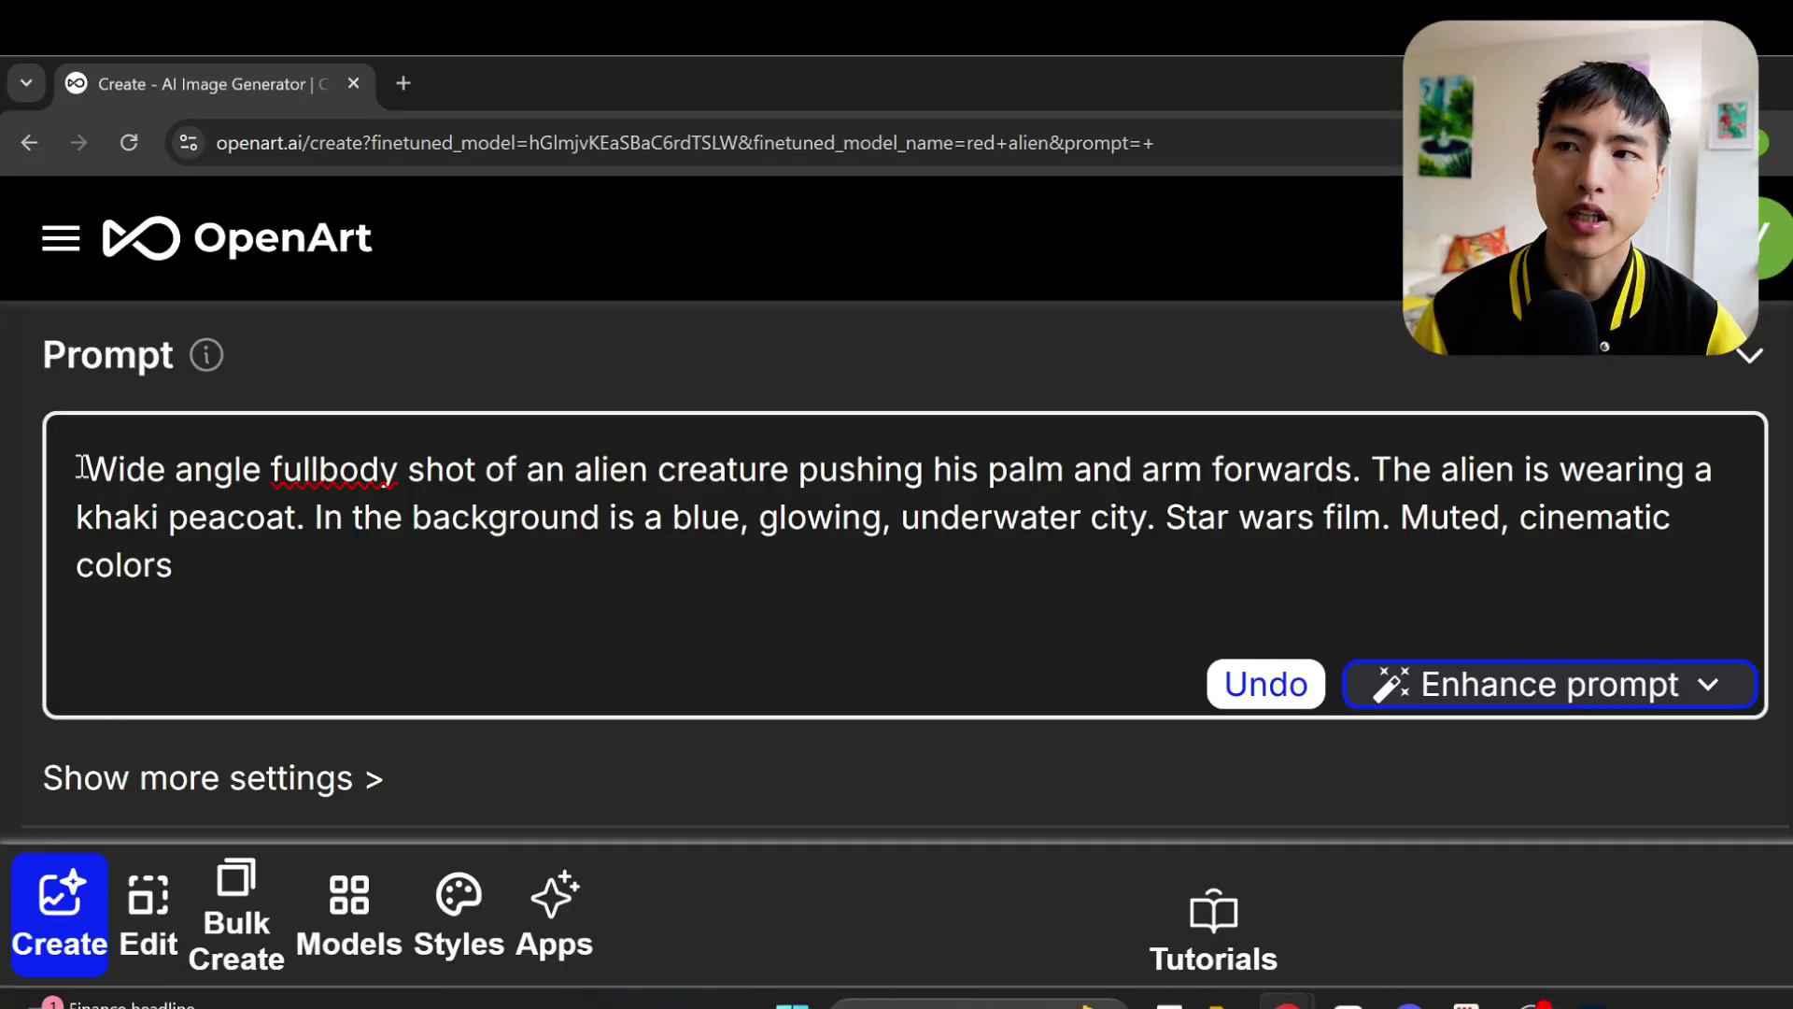
Go over the prompt's wide angle fullbody shot, palm-forward pose, khaki peacoat and underwater city phrases.
drag(83, 467, 470, 469)
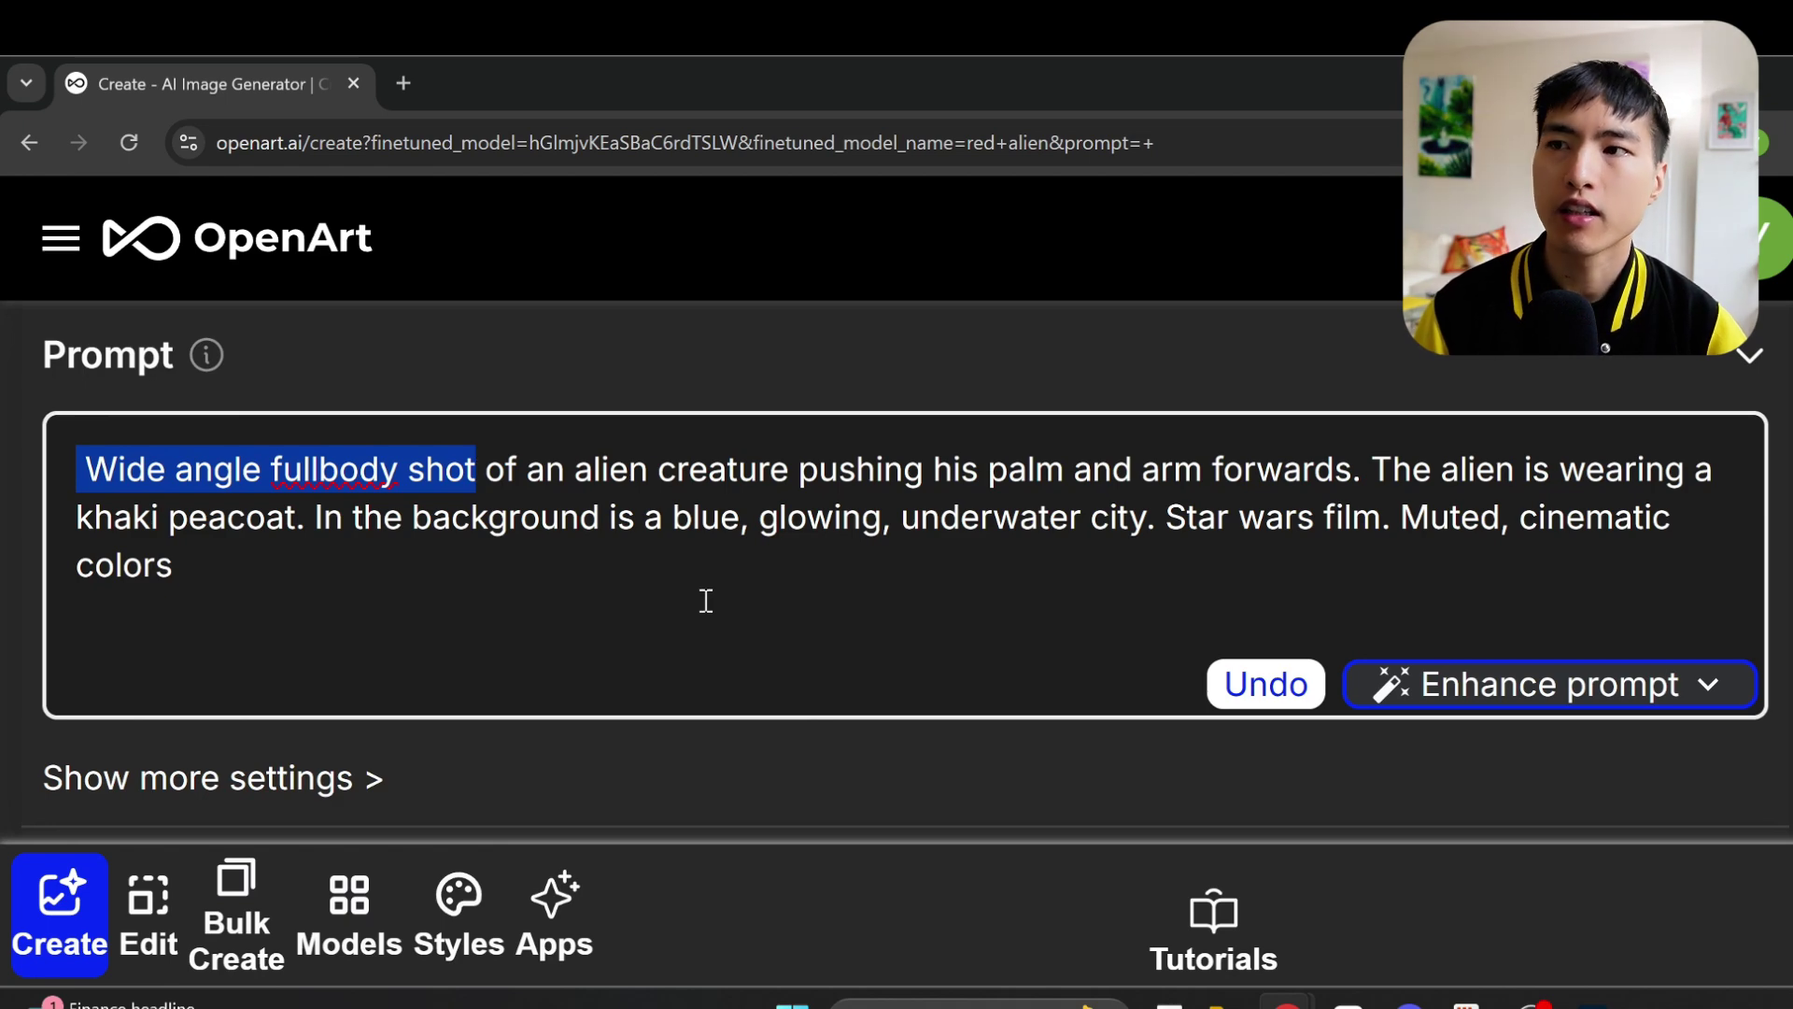
drag(573, 469, 1345, 487)
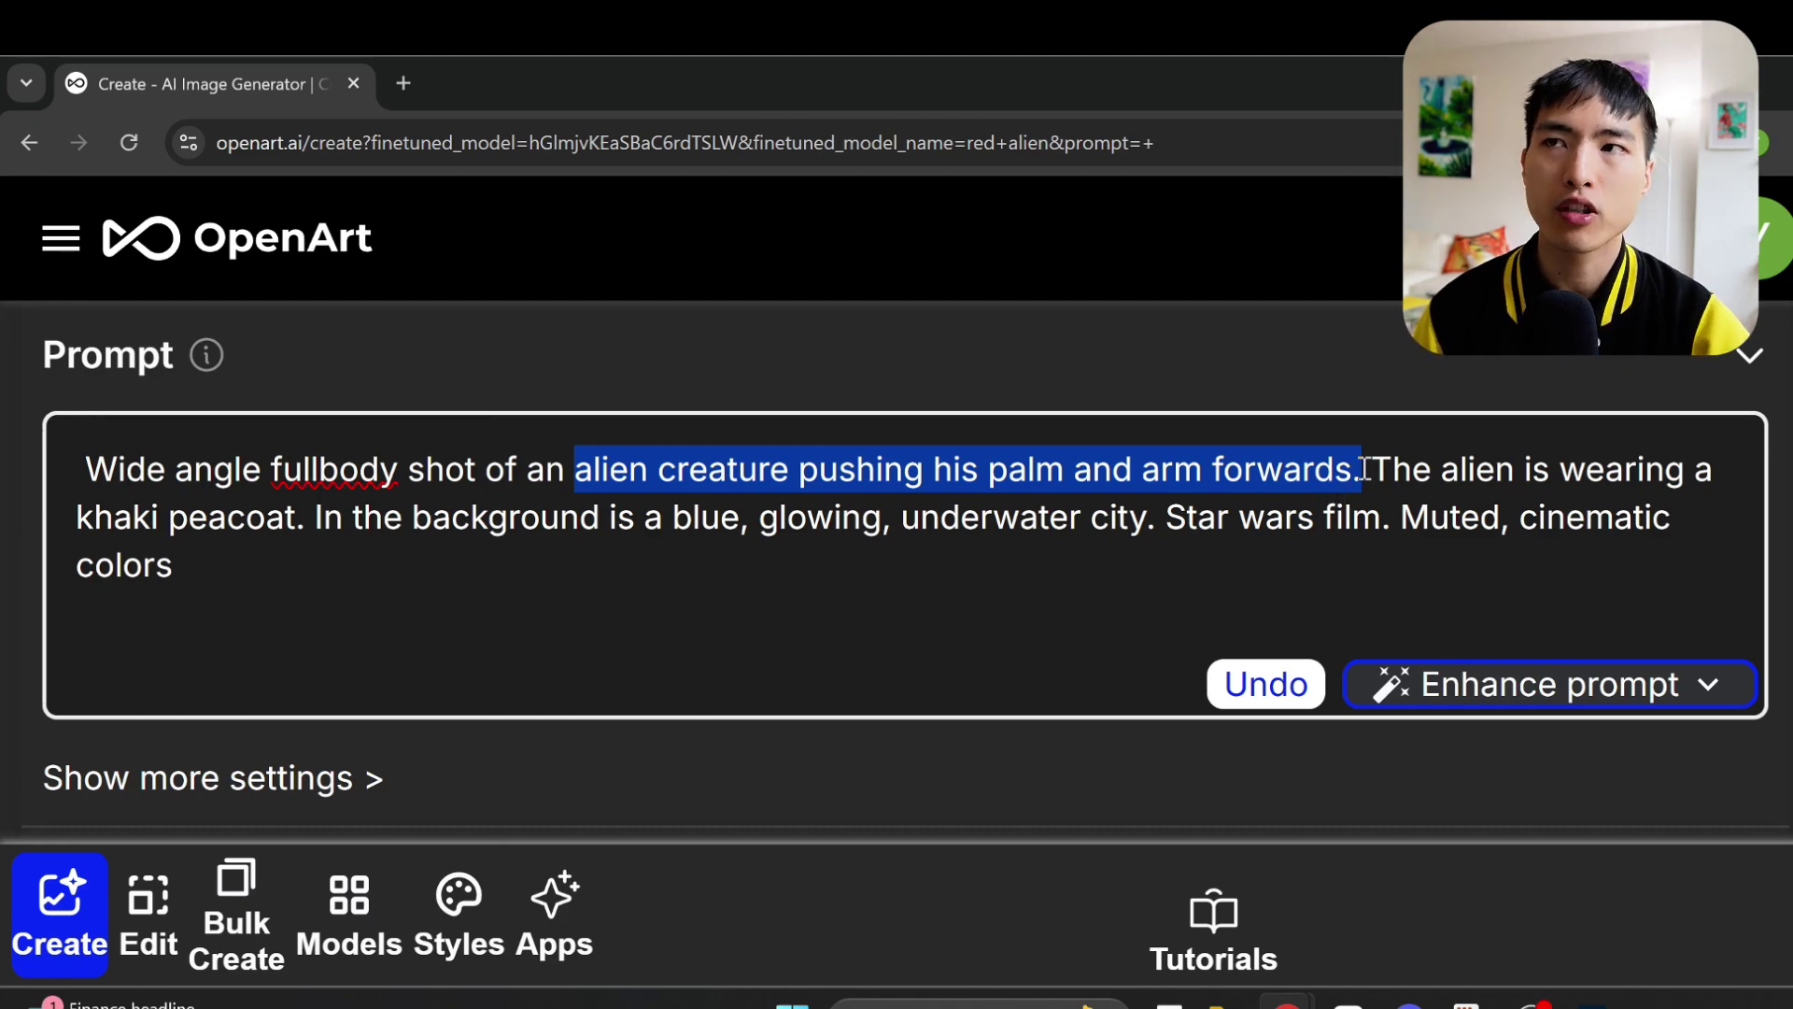
click(1371, 467)
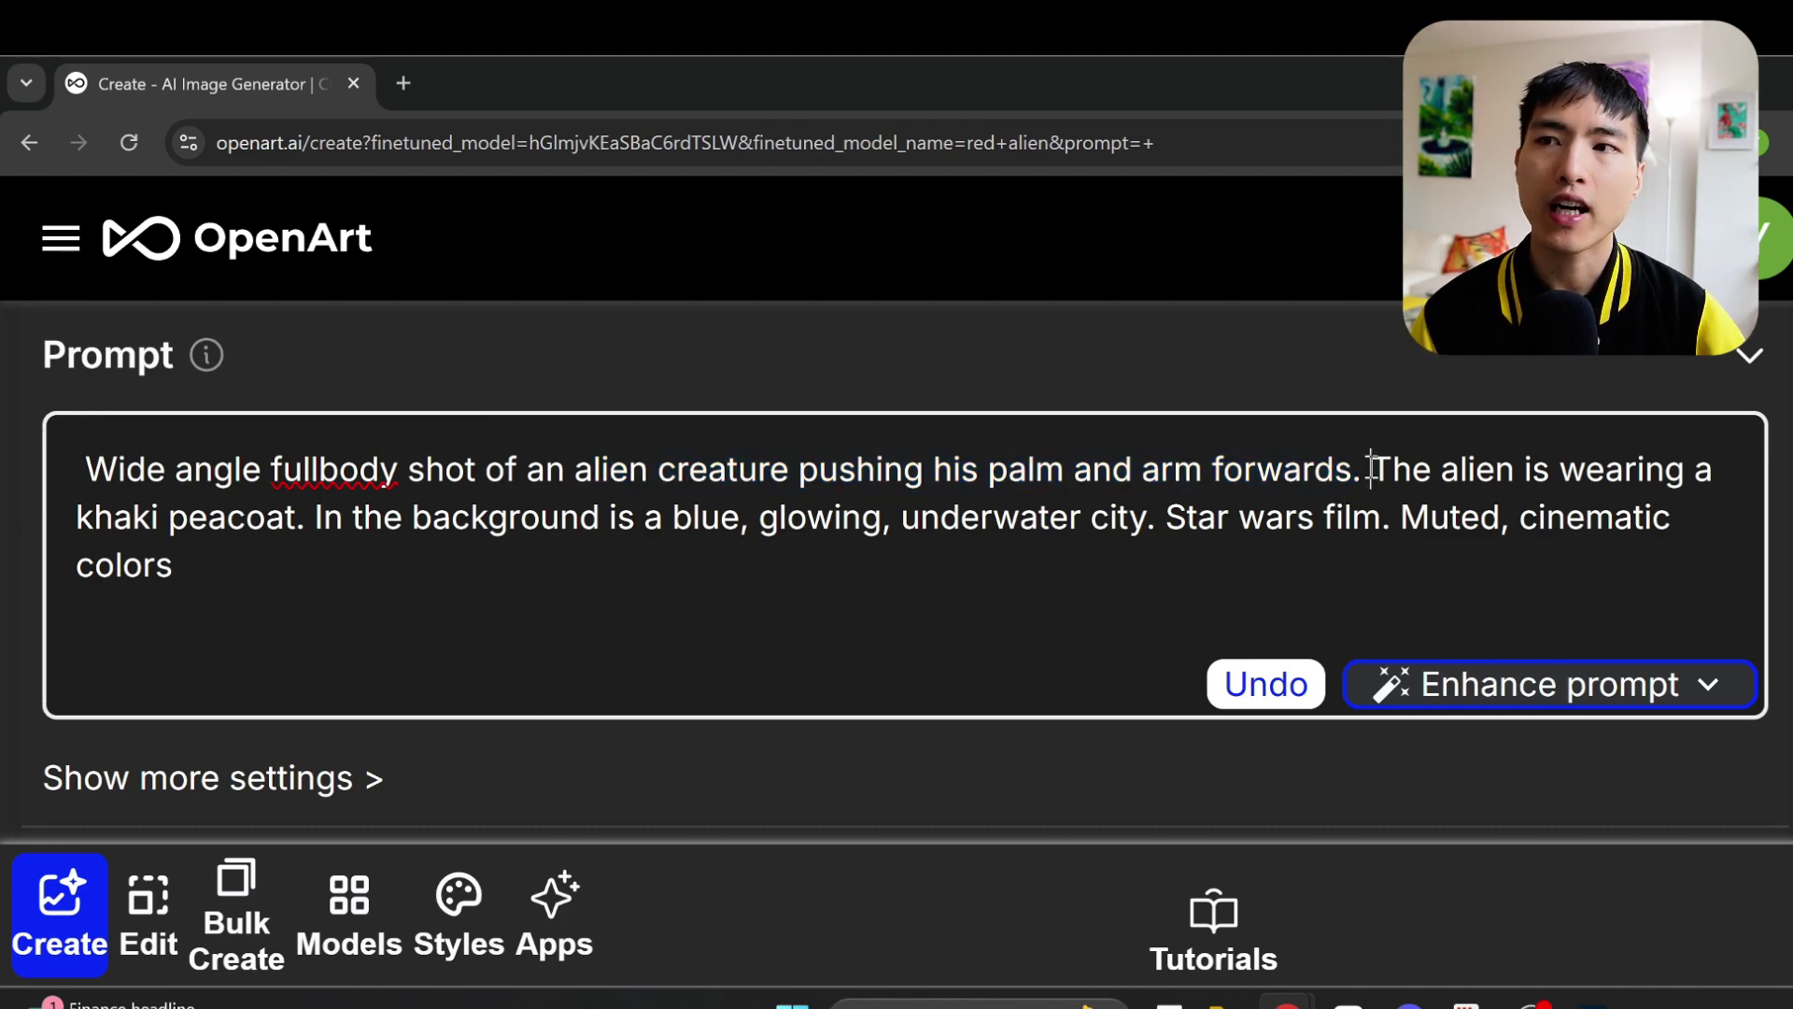
drag(1371, 468, 304, 535)
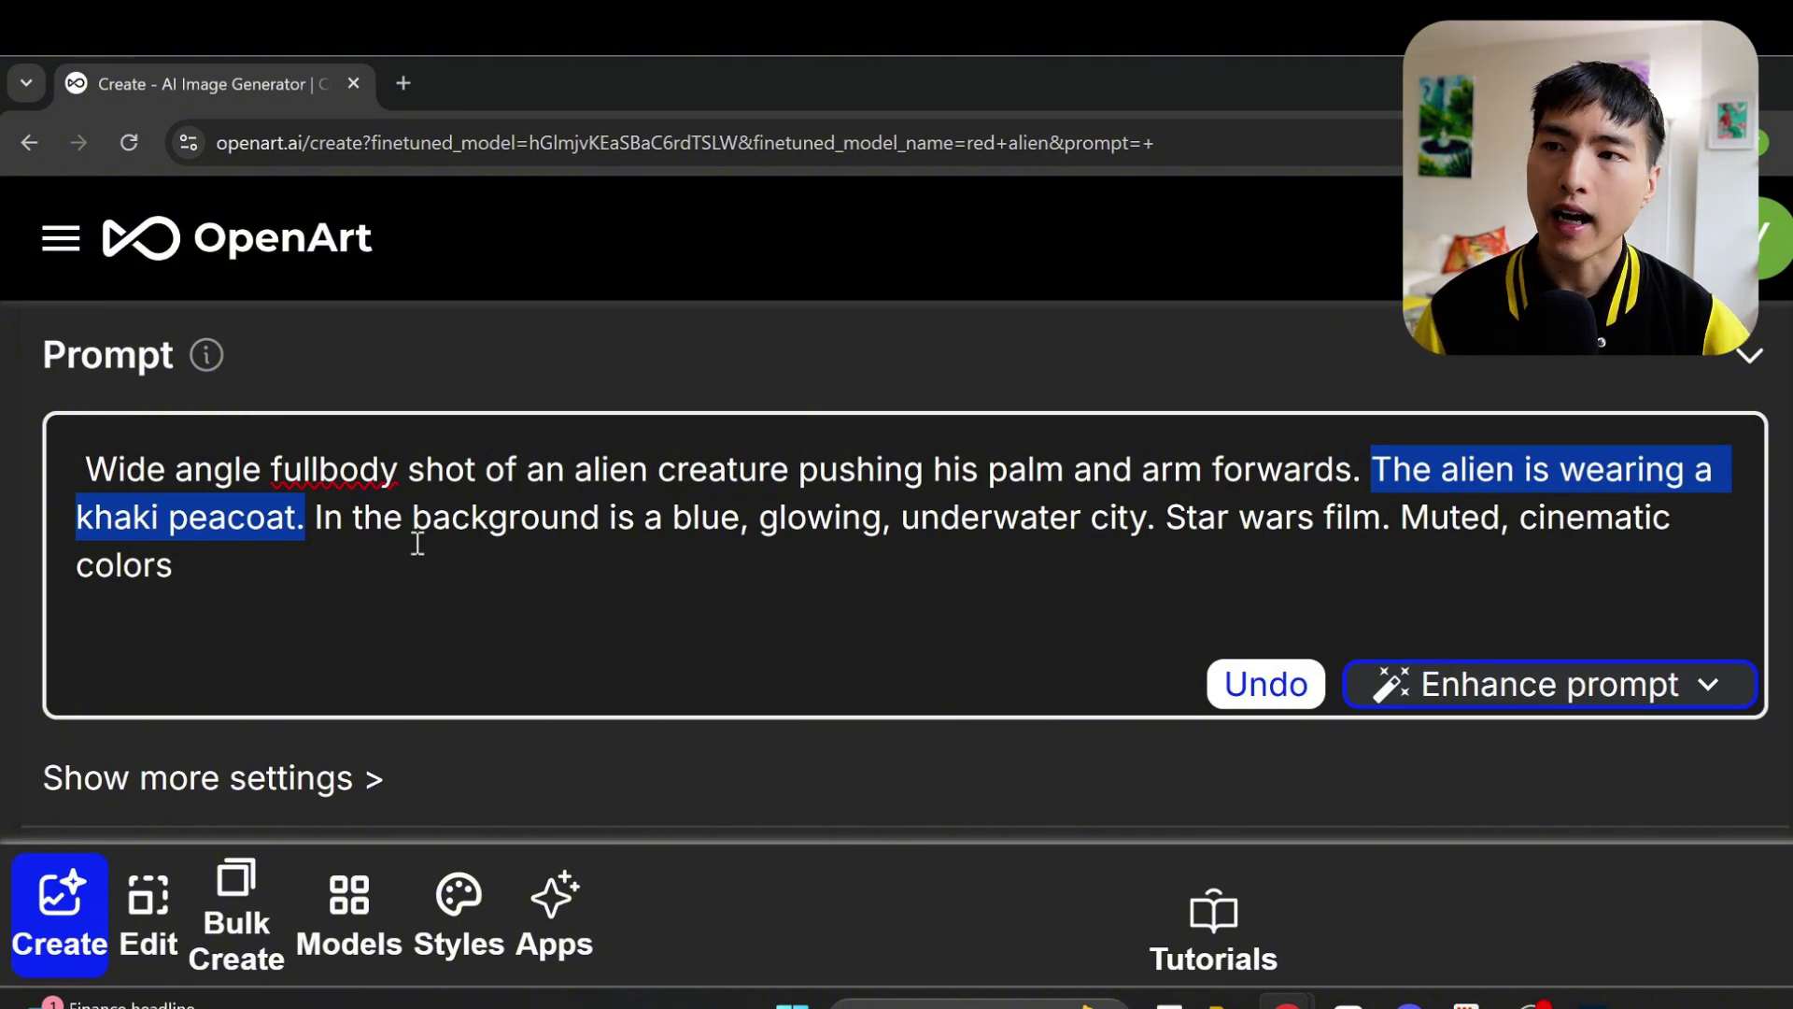
drag(416, 520, 1209, 561)
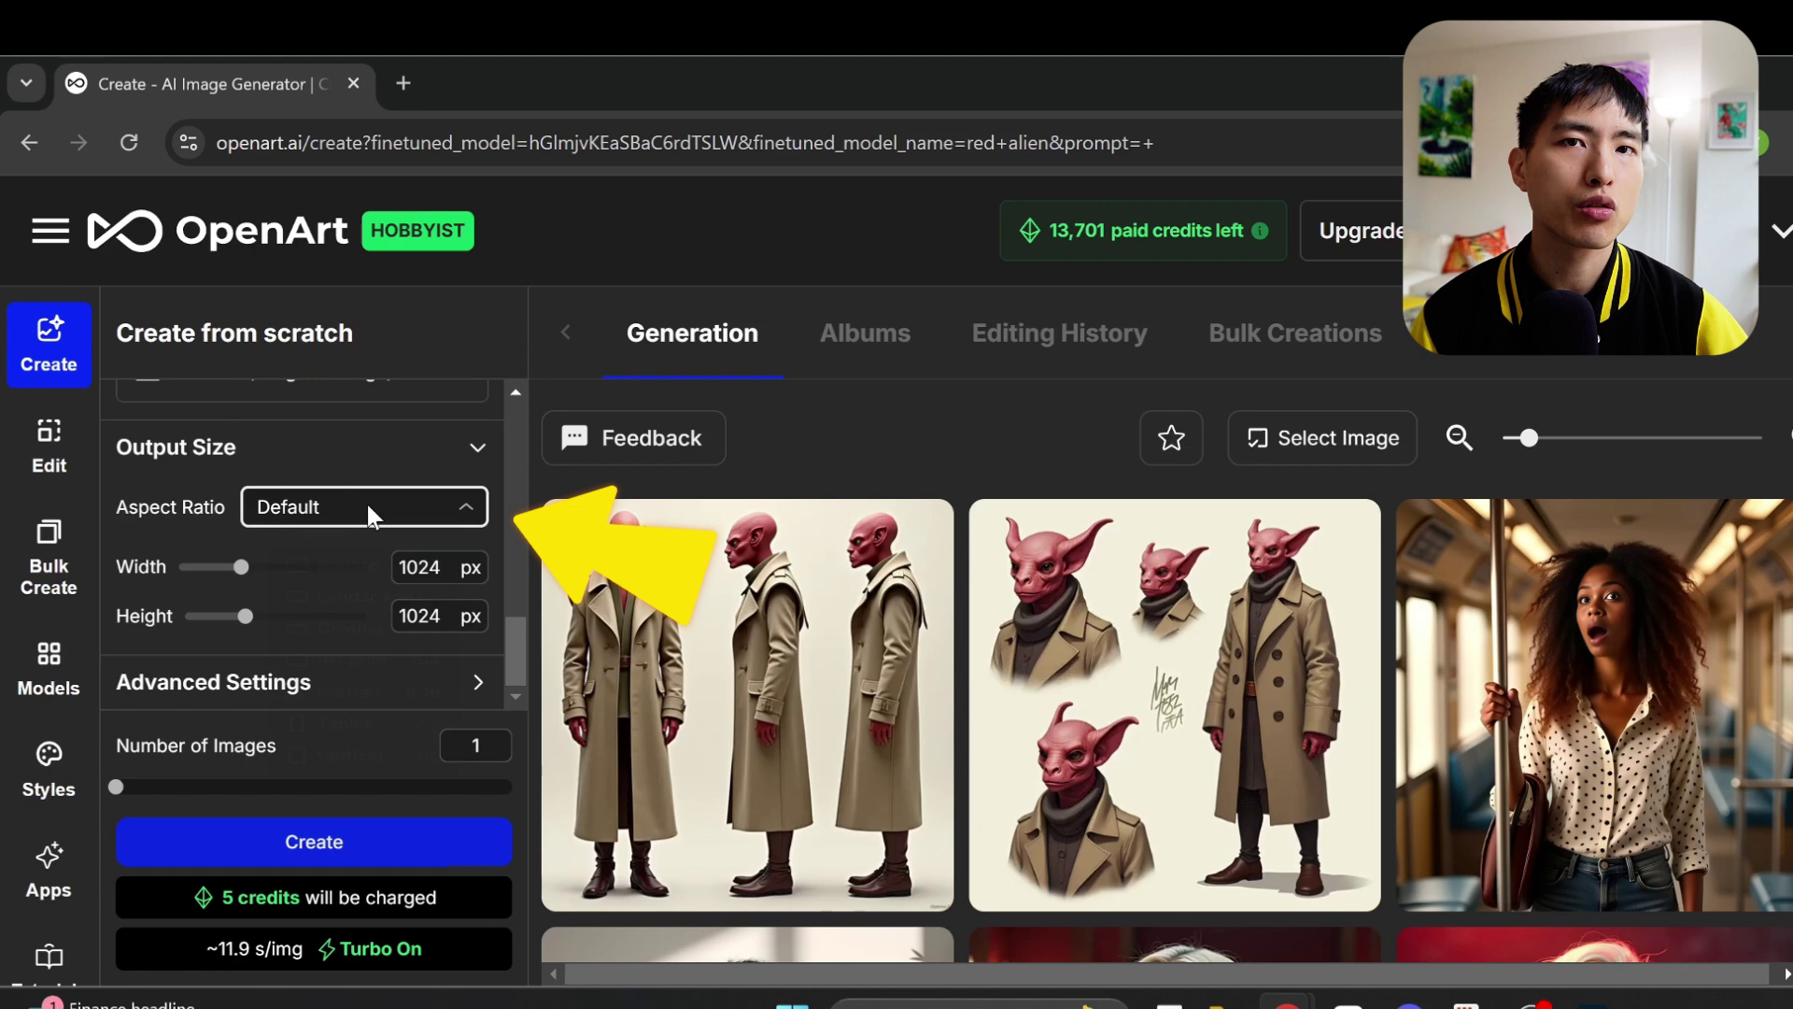
Set the aspect ratio to Cinema 16:9 and generate the underwater city alien images.
click(368, 510)
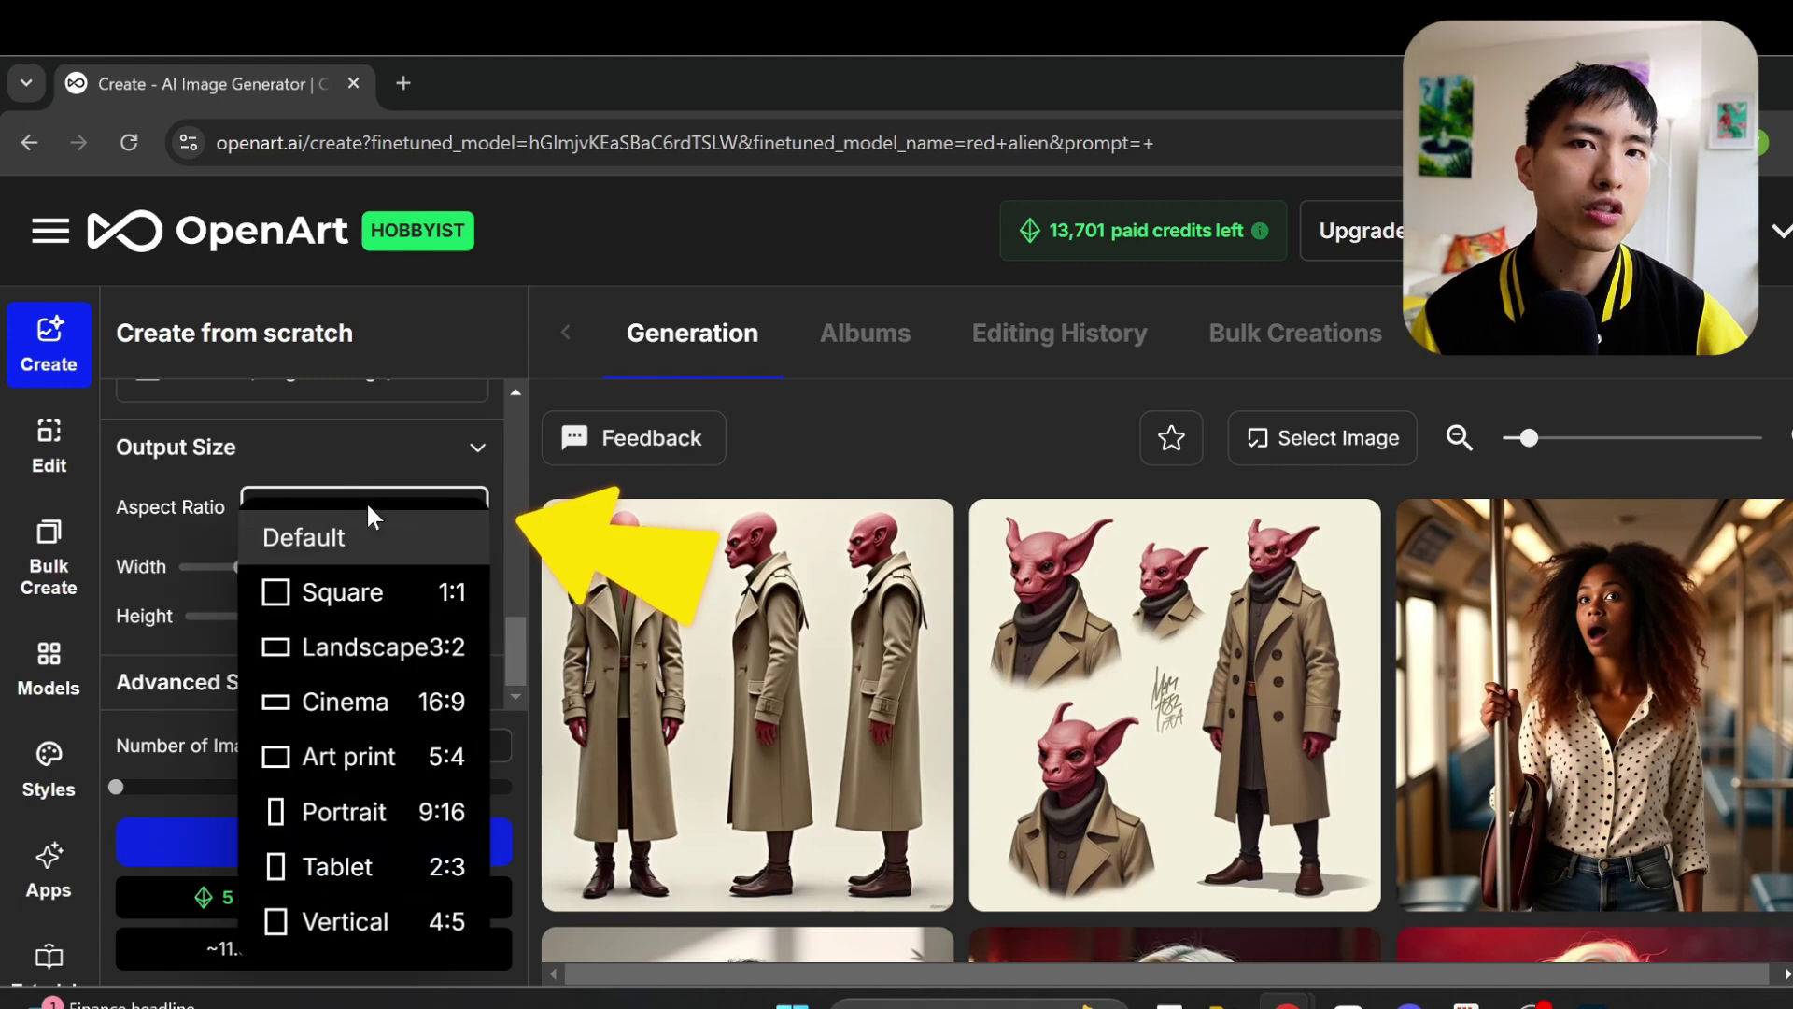
click(381, 703)
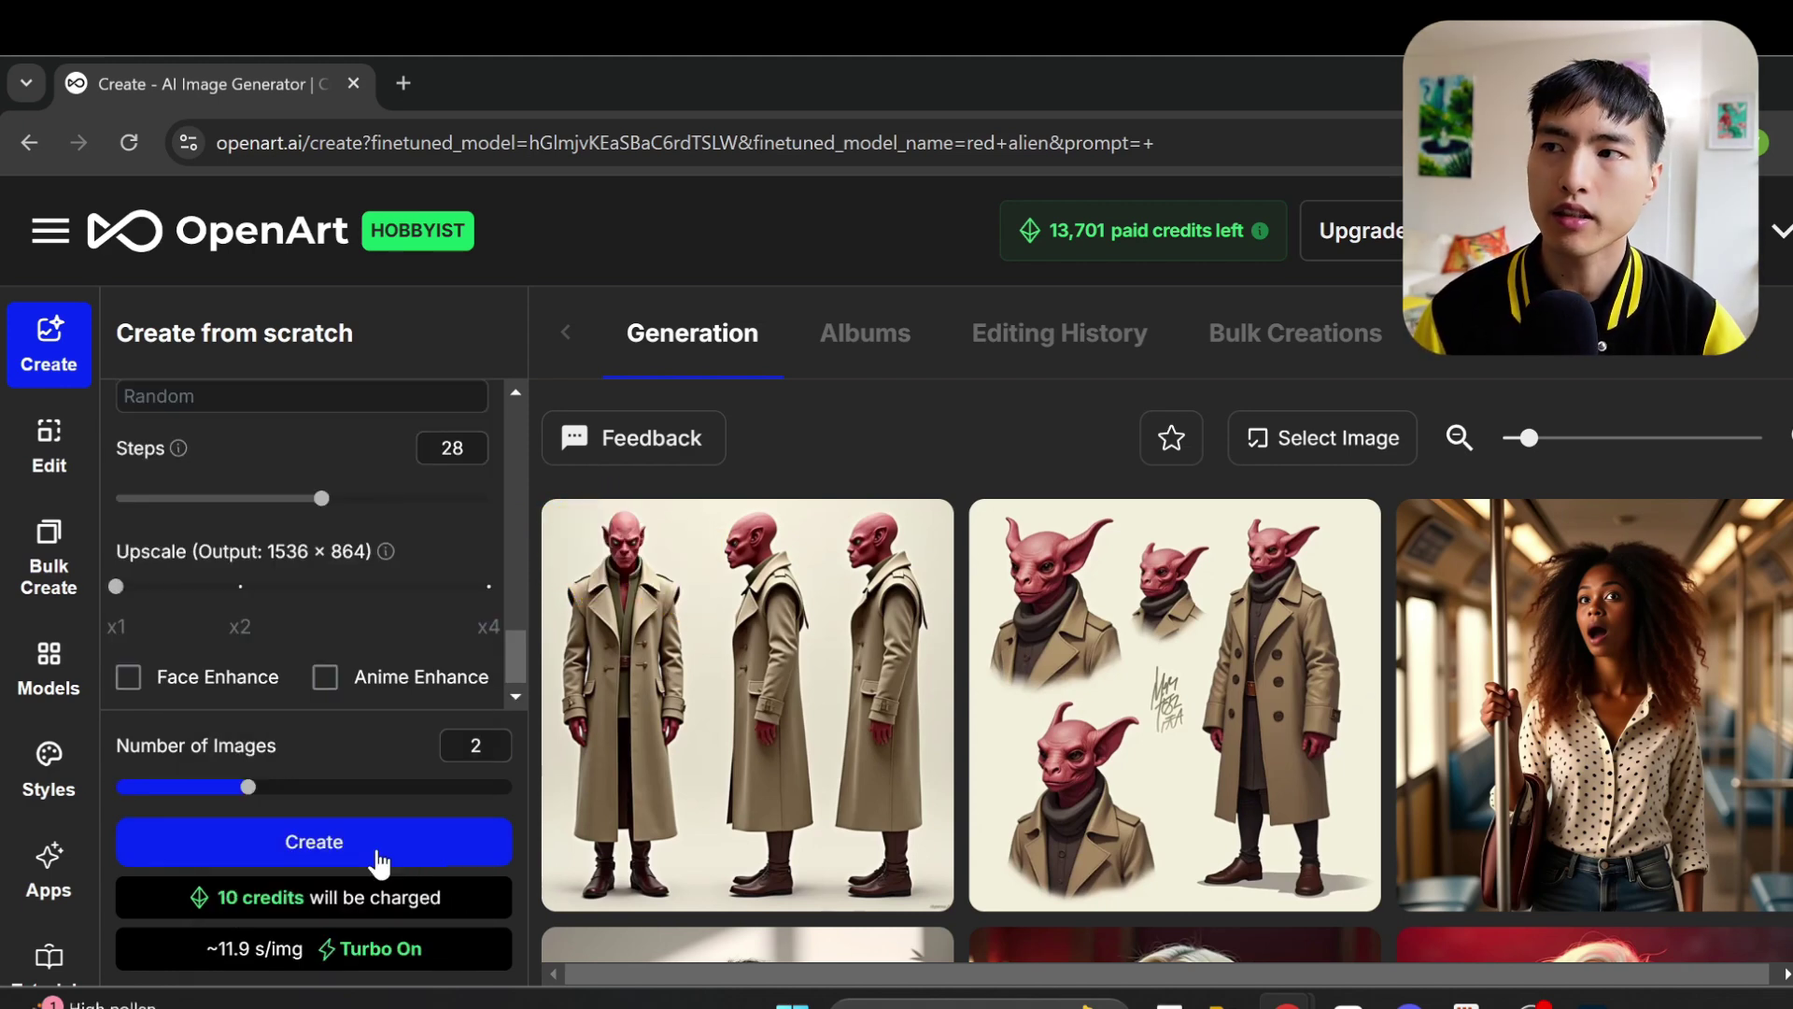
click(379, 857)
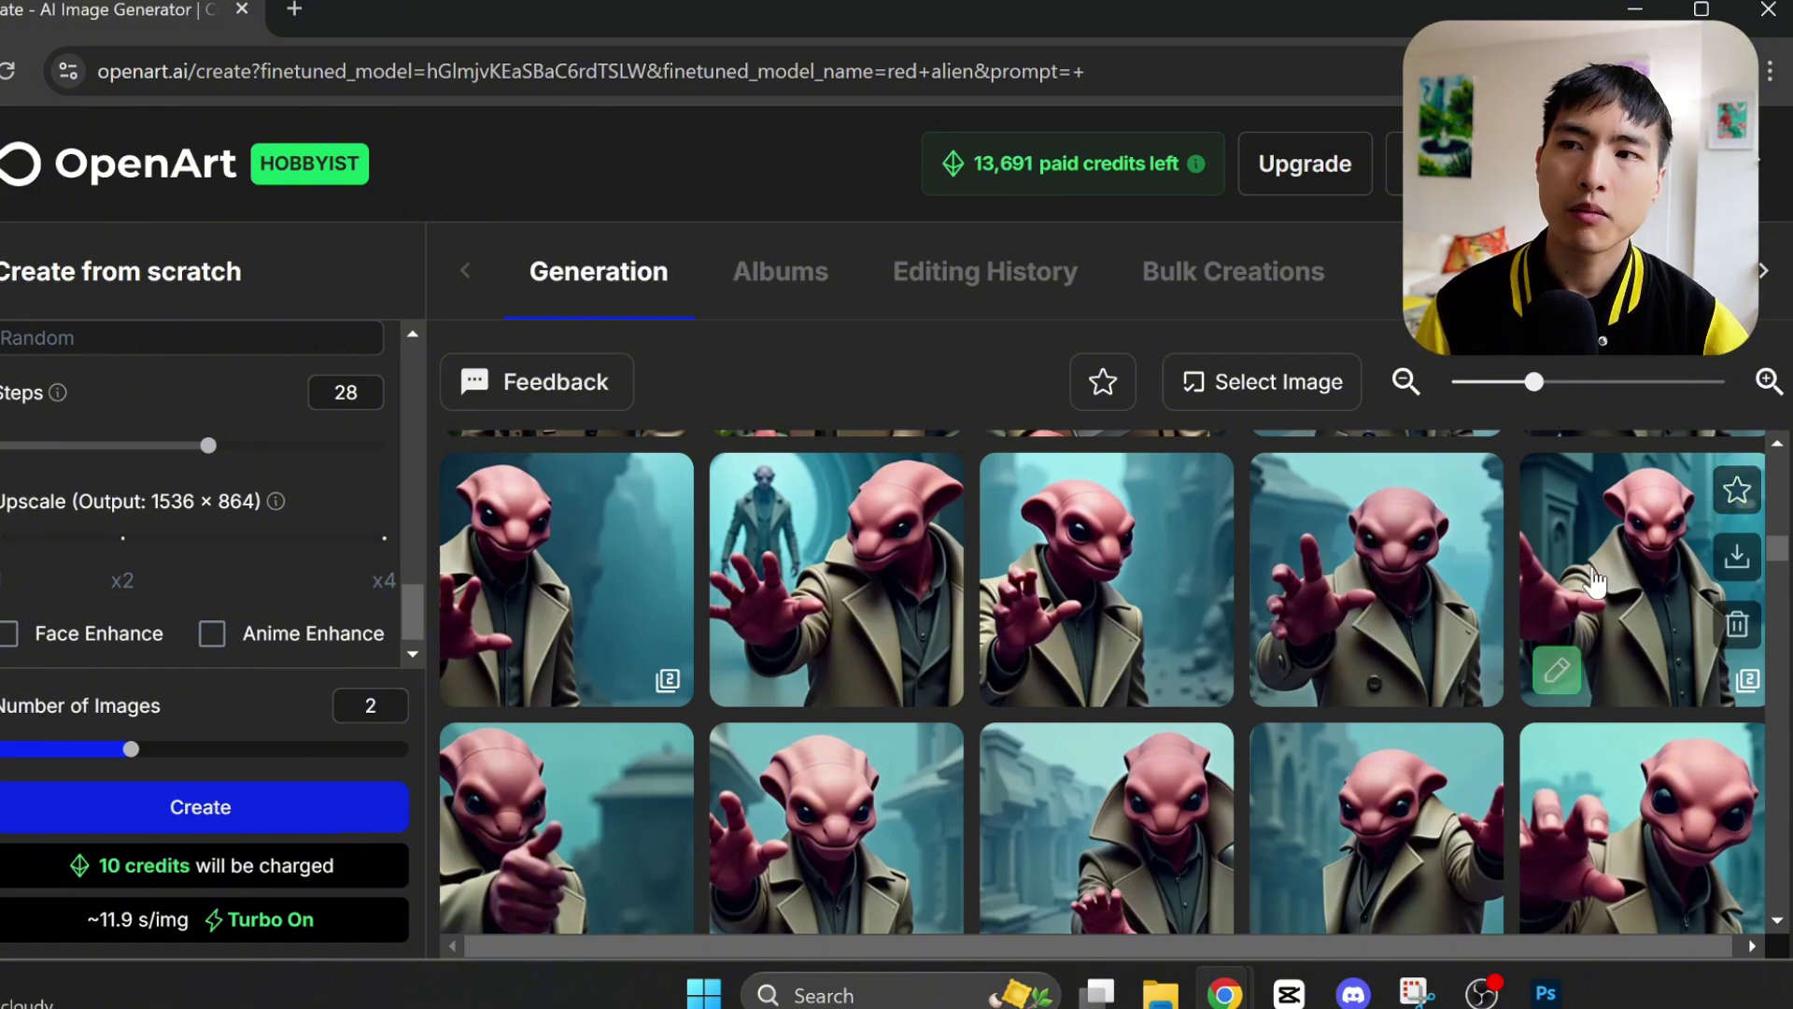
click(1594, 567)
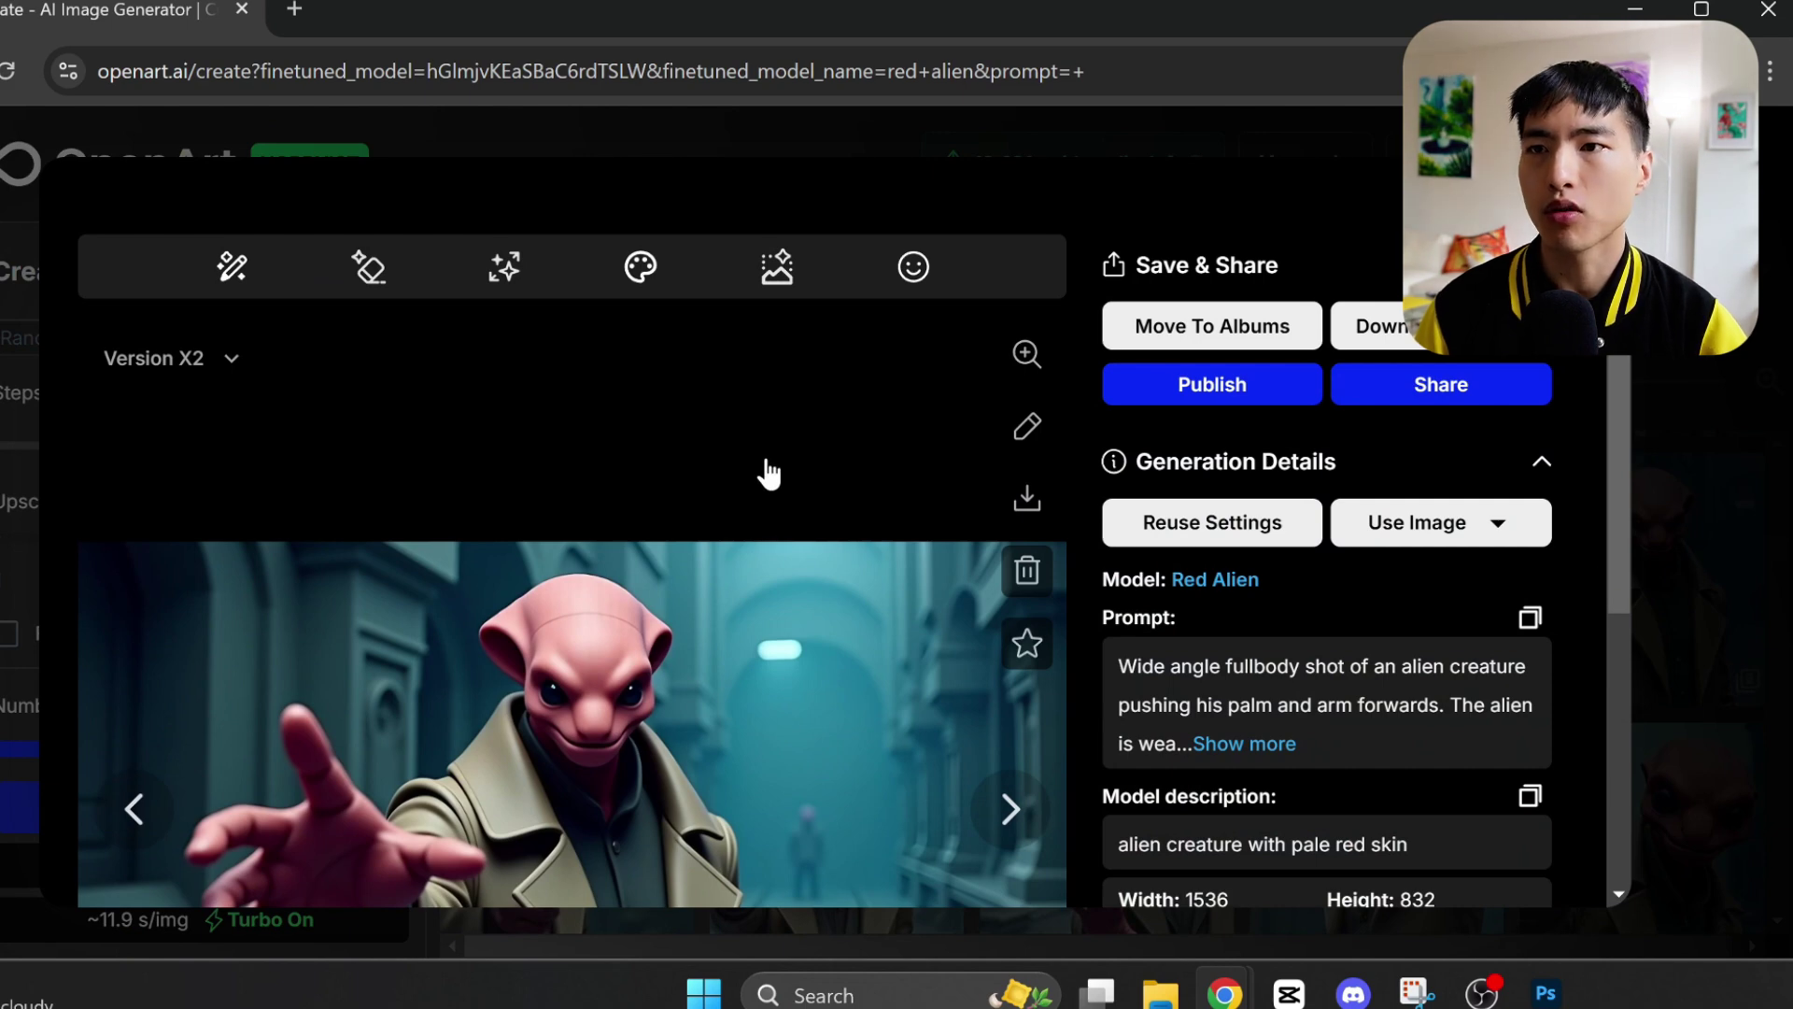
scroll(766, 473, down, 3)
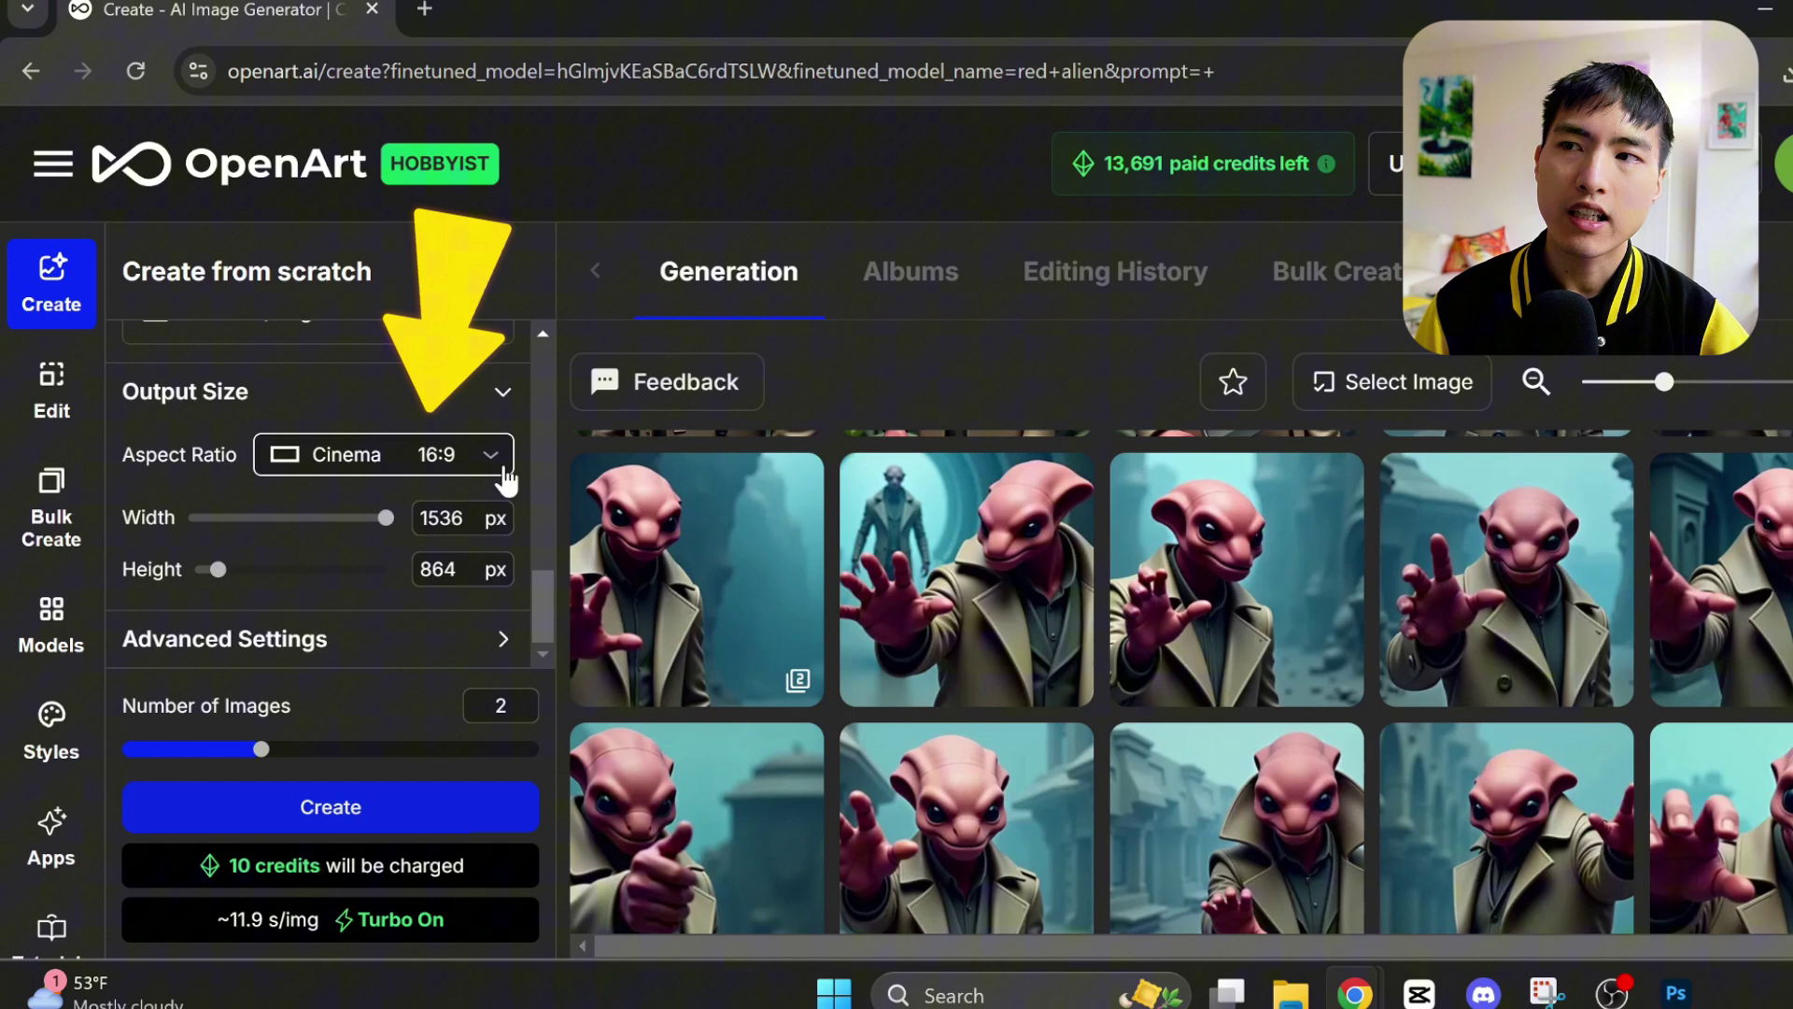
Switch the aspect ratio to Portrait 9:16 and open the machete-holding alien image in full view.
click(487, 472)
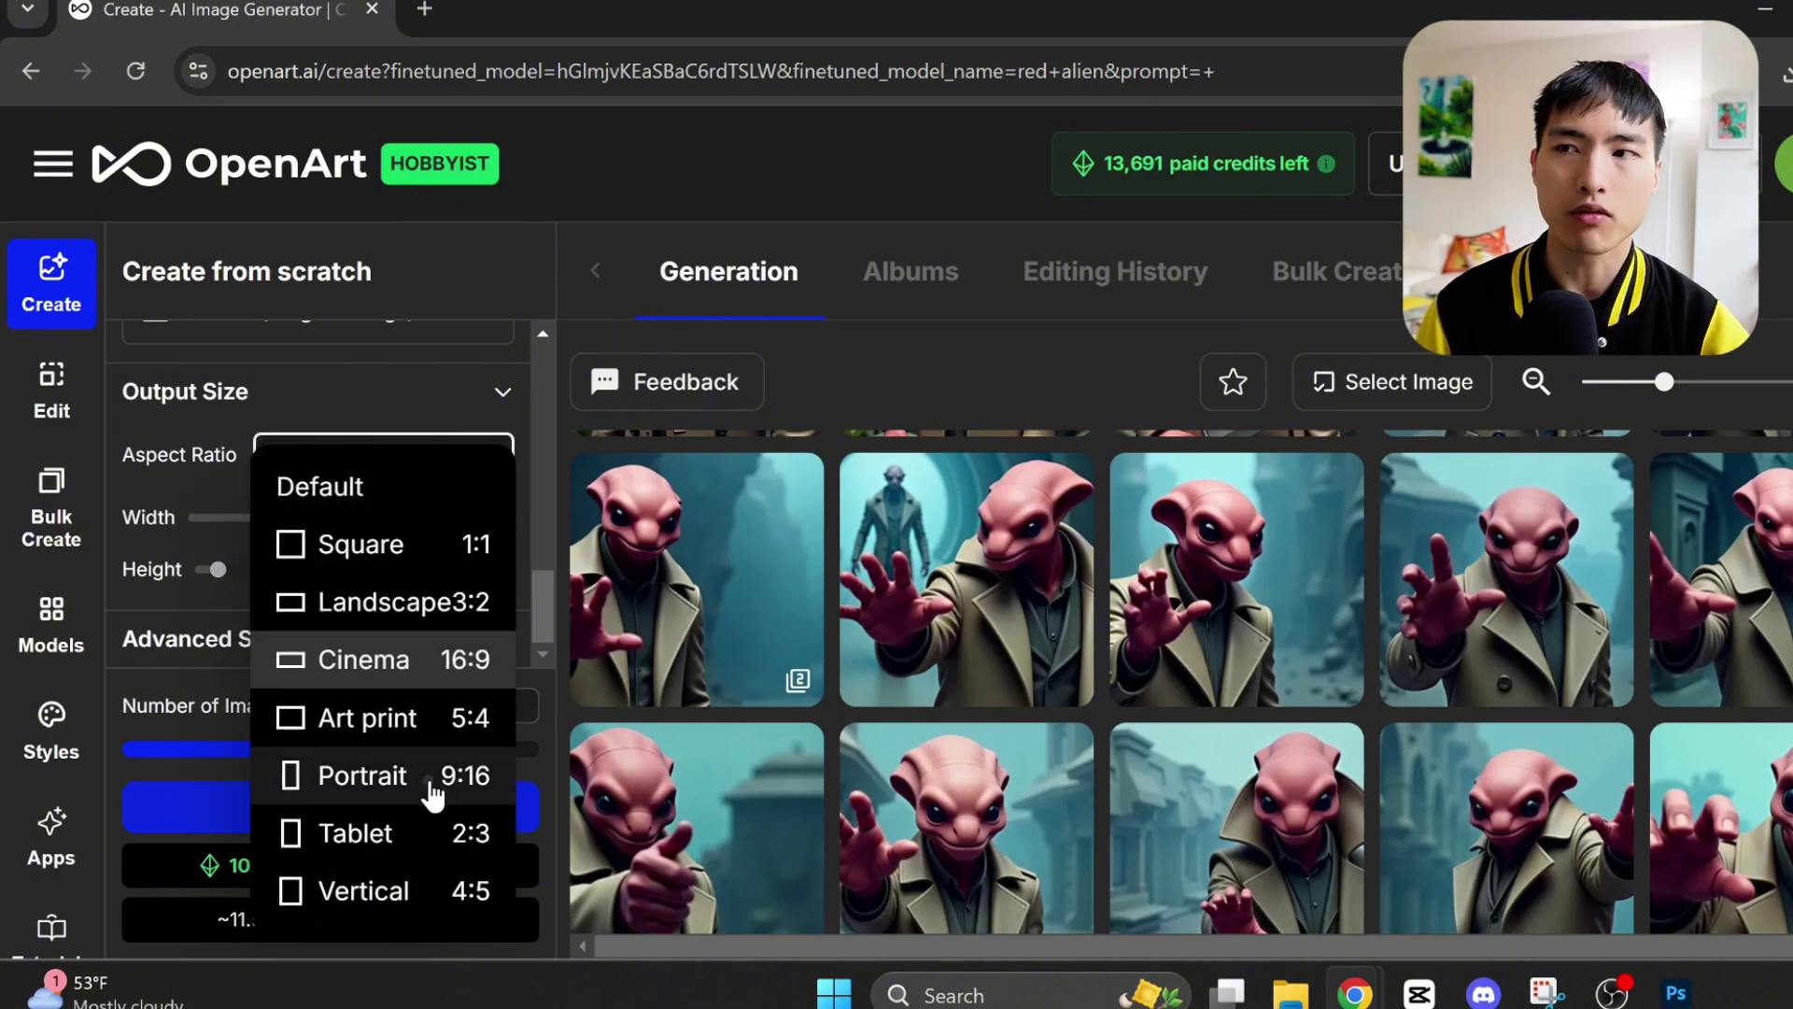
click(433, 795)
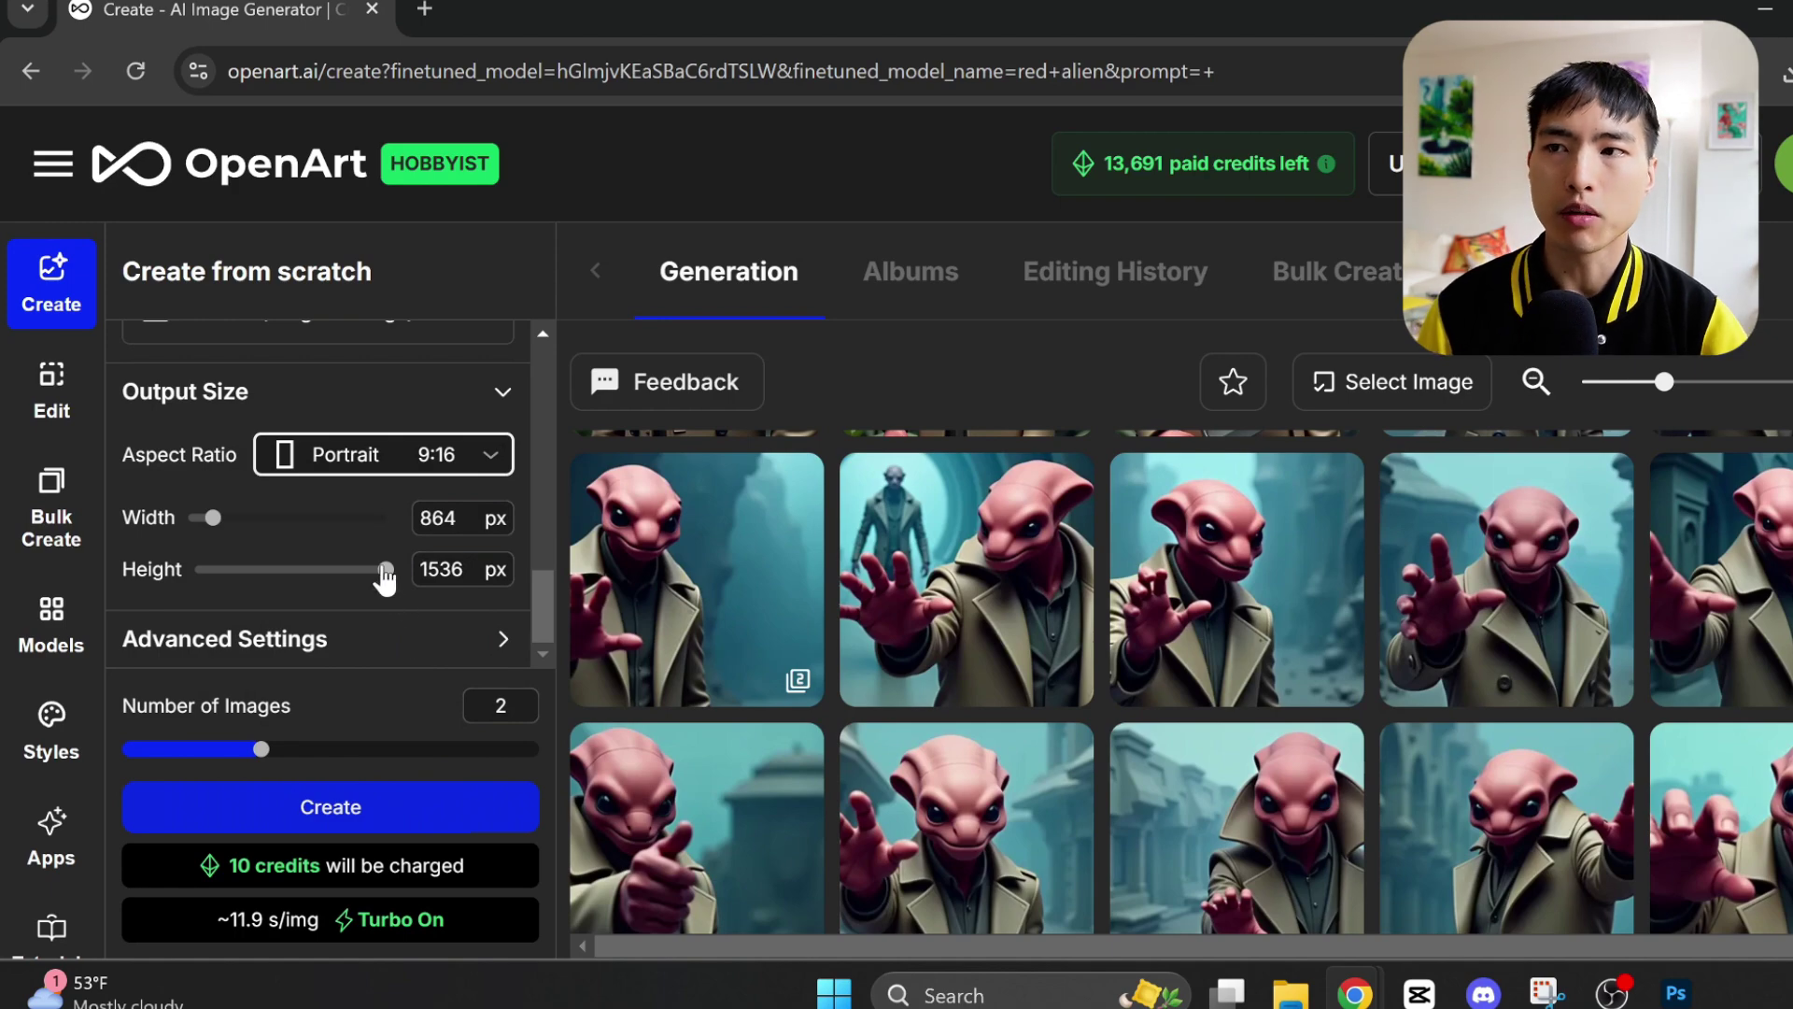
click(775, 645)
scroll(775, 645, down, 5)
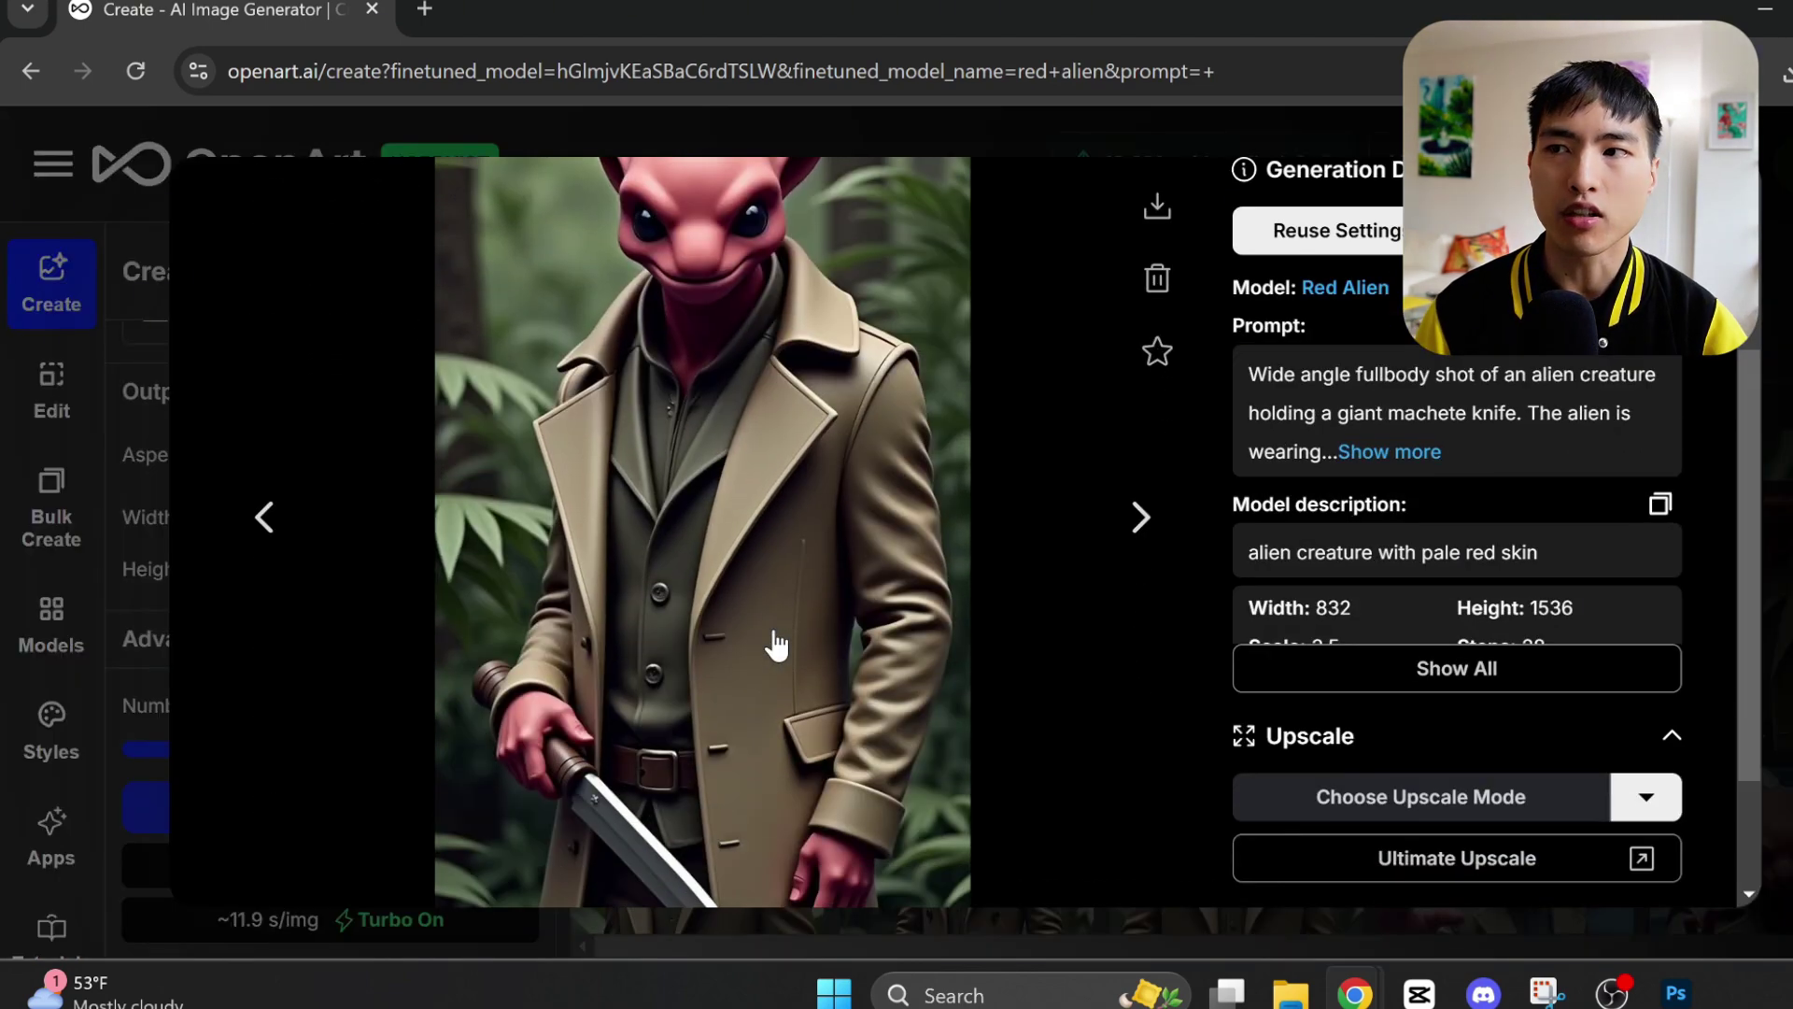
scroll(1062, 683, up, 5)
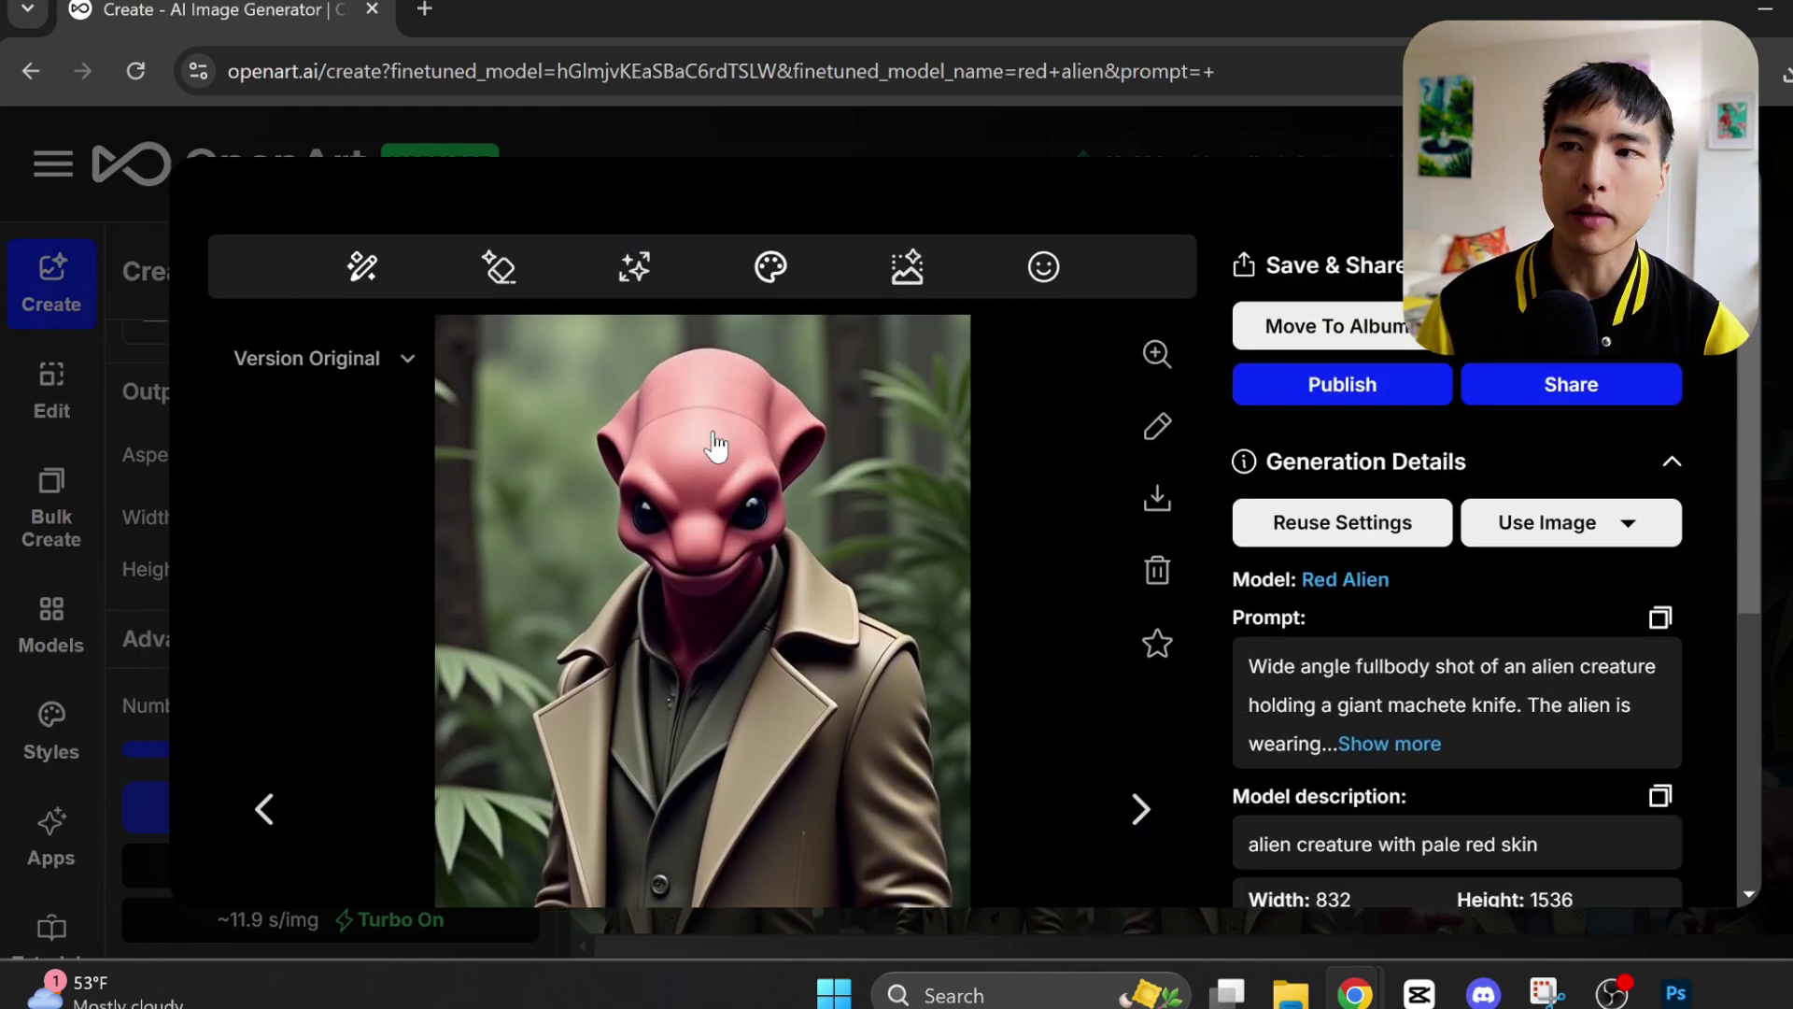
Expand the alien image to Cinema 16:9, sizing the frame to 2731×1537 and shifting the alien left.
click(634, 266)
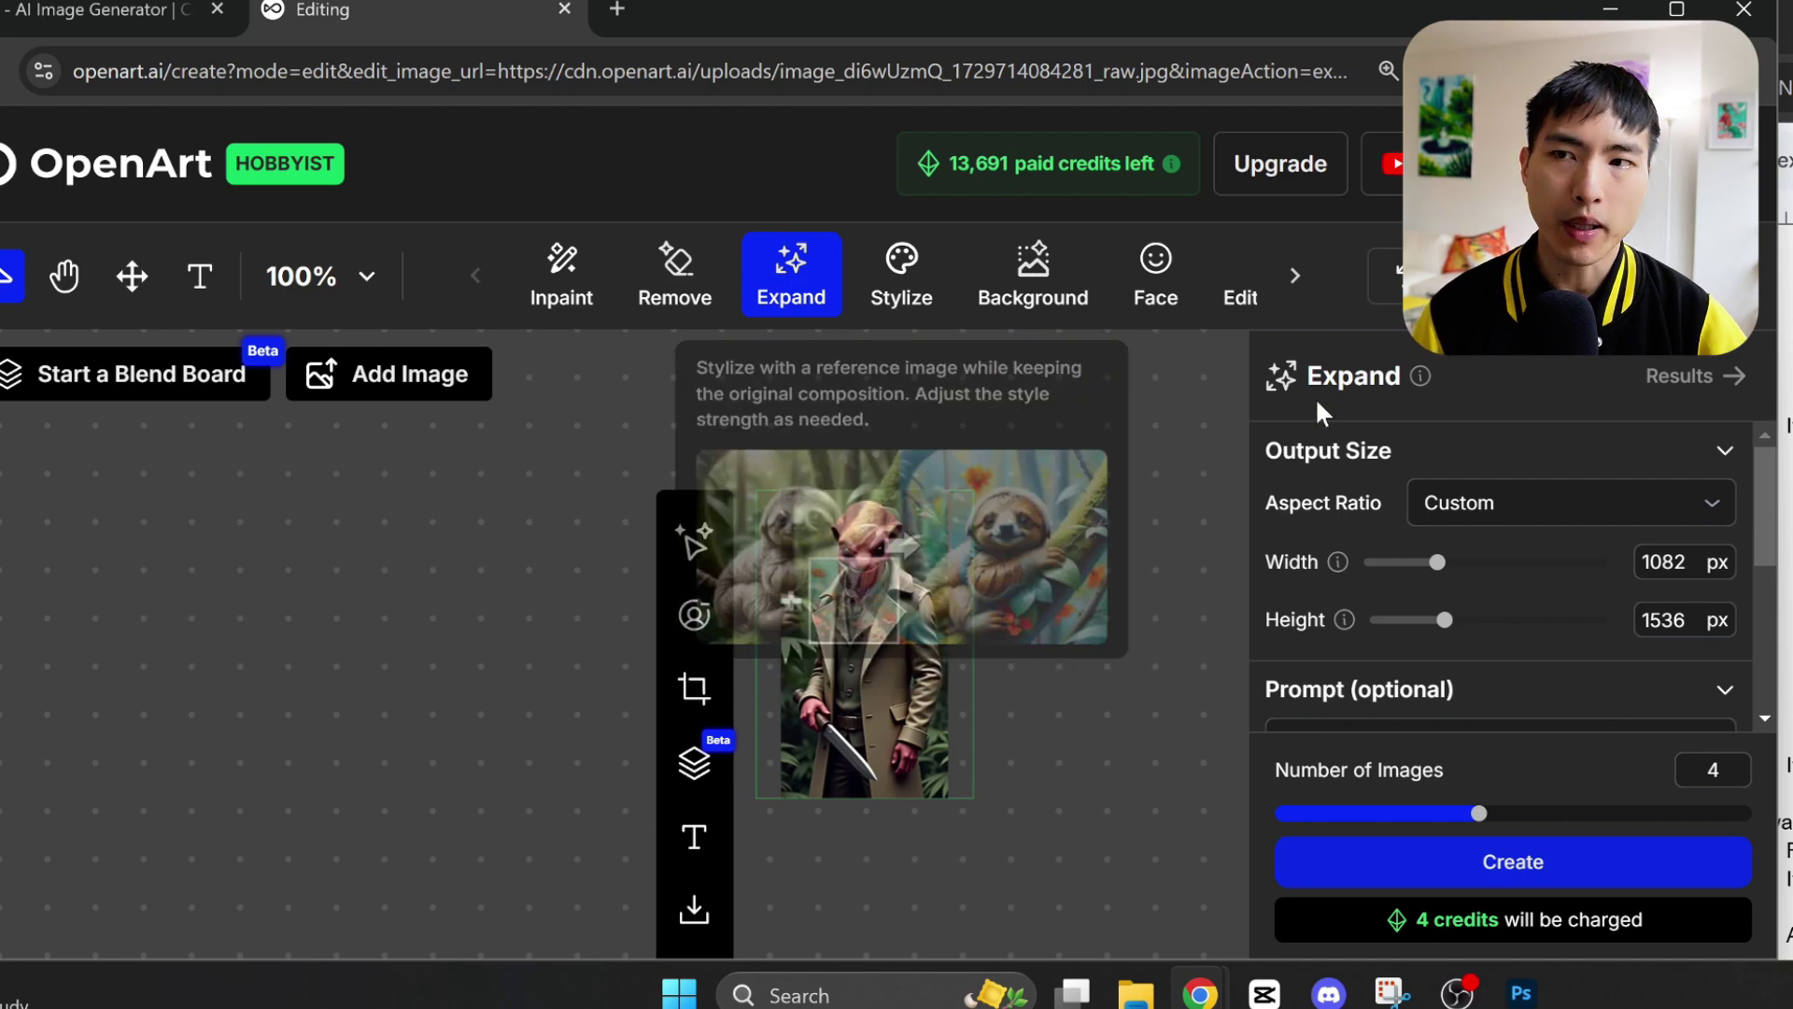
click(1559, 522)
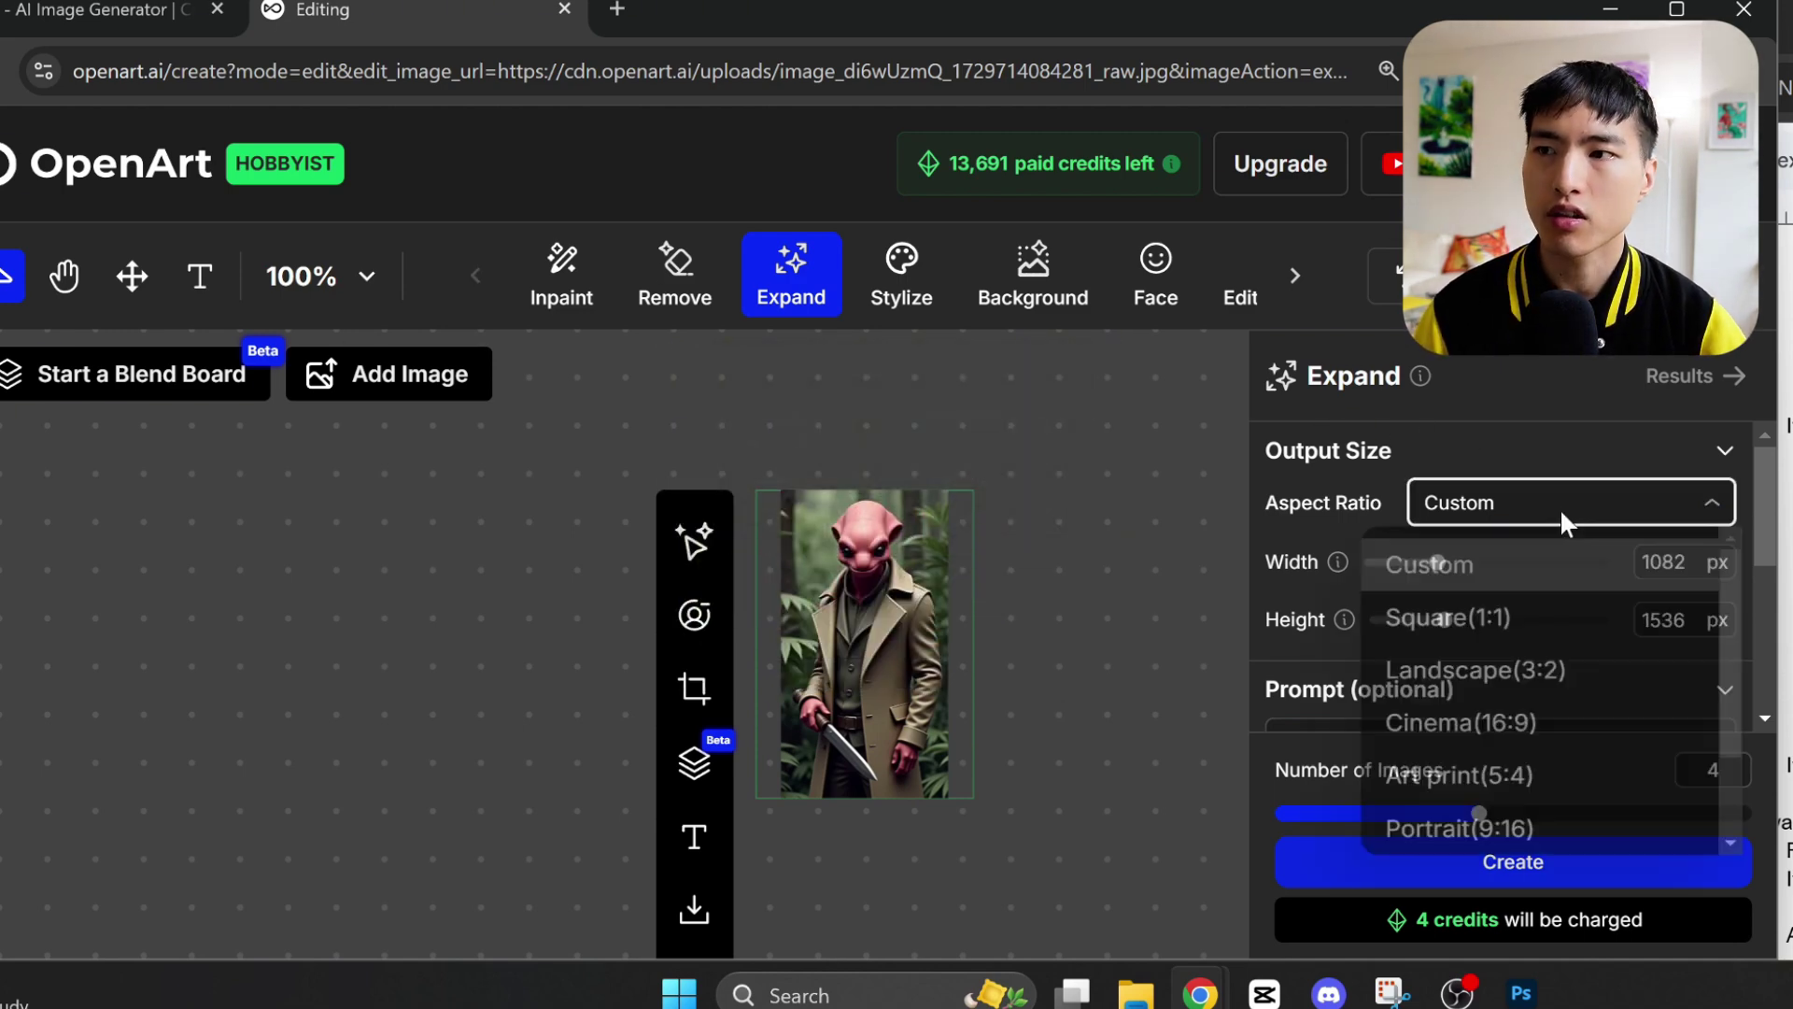
click(1521, 754)
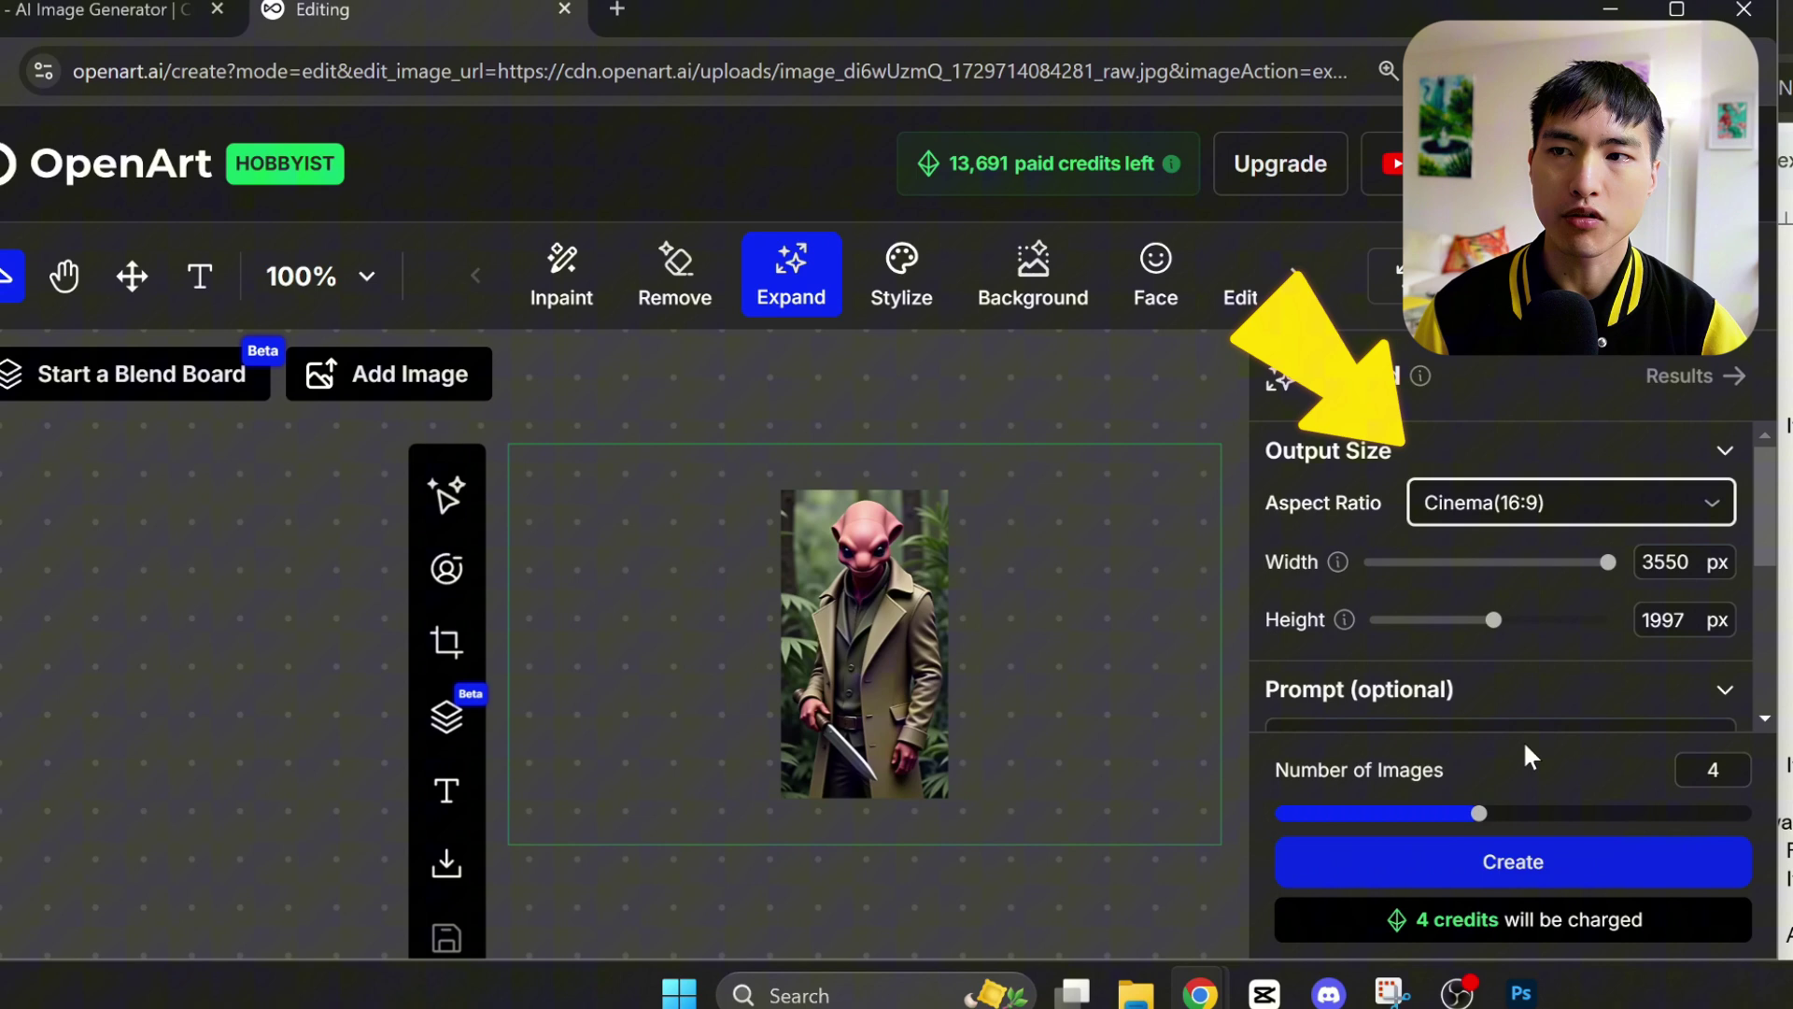
click(1163, 597)
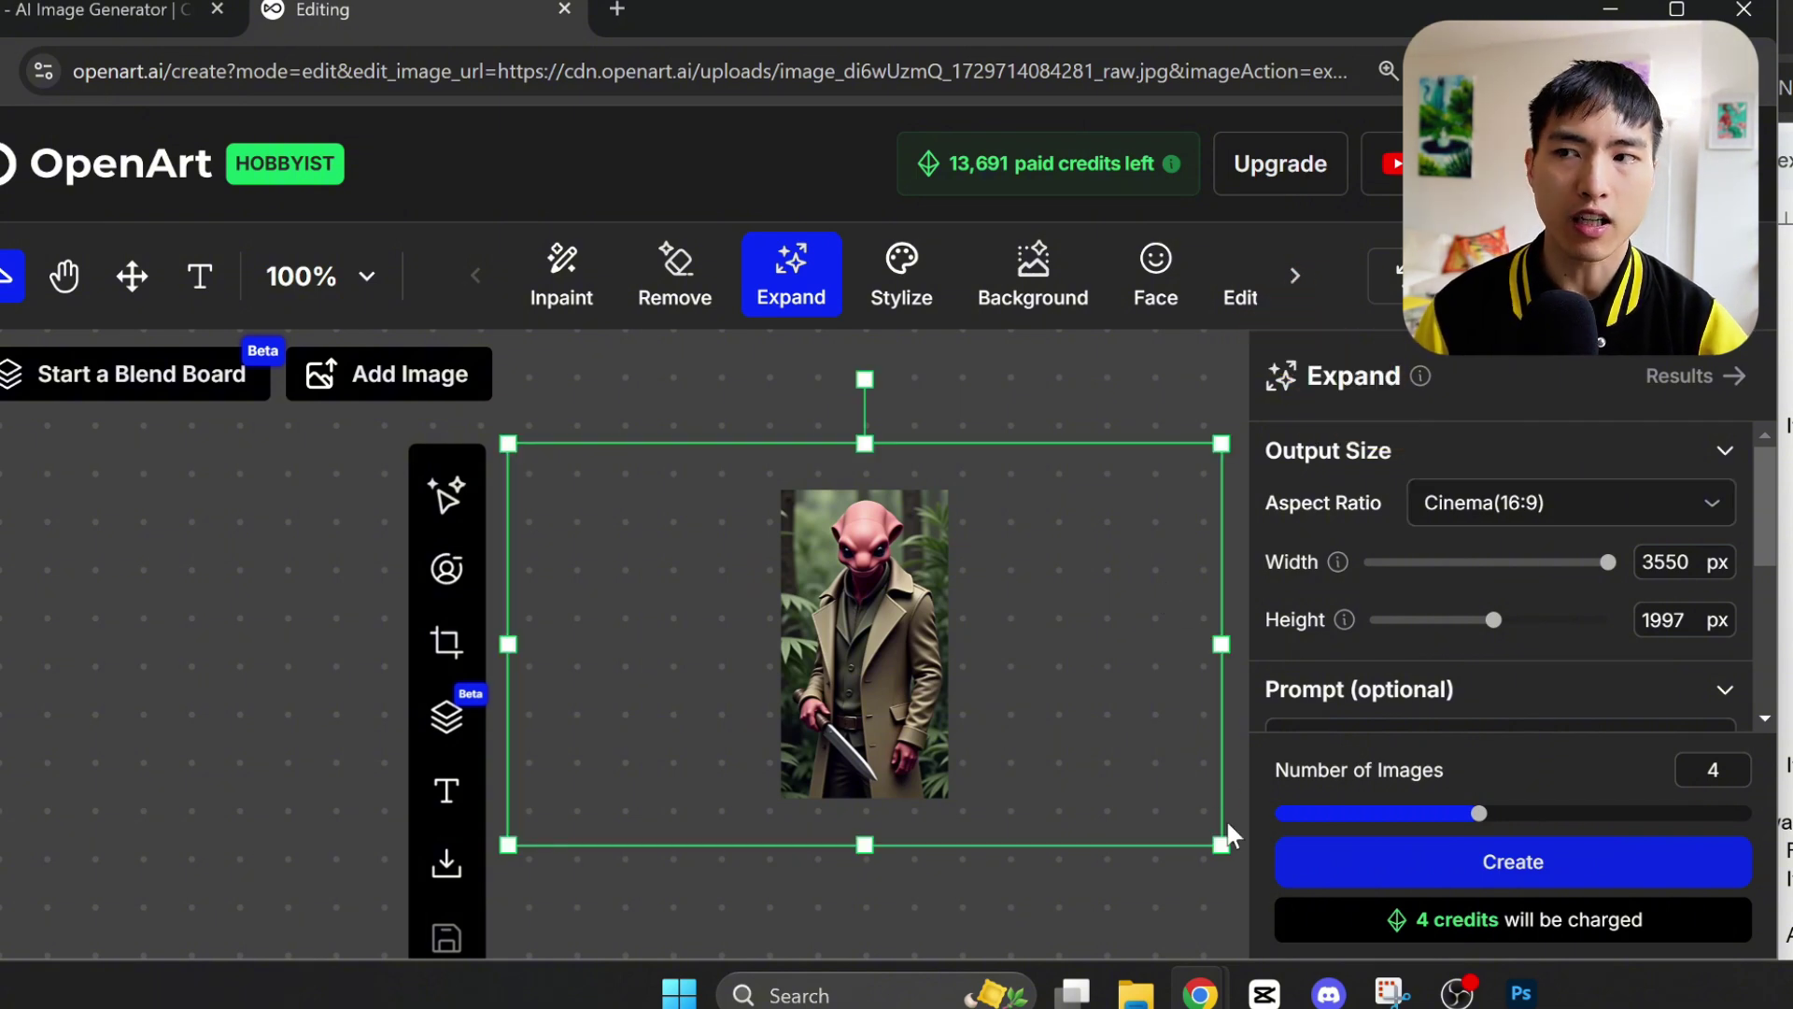
drag(1220, 844, 1160, 811)
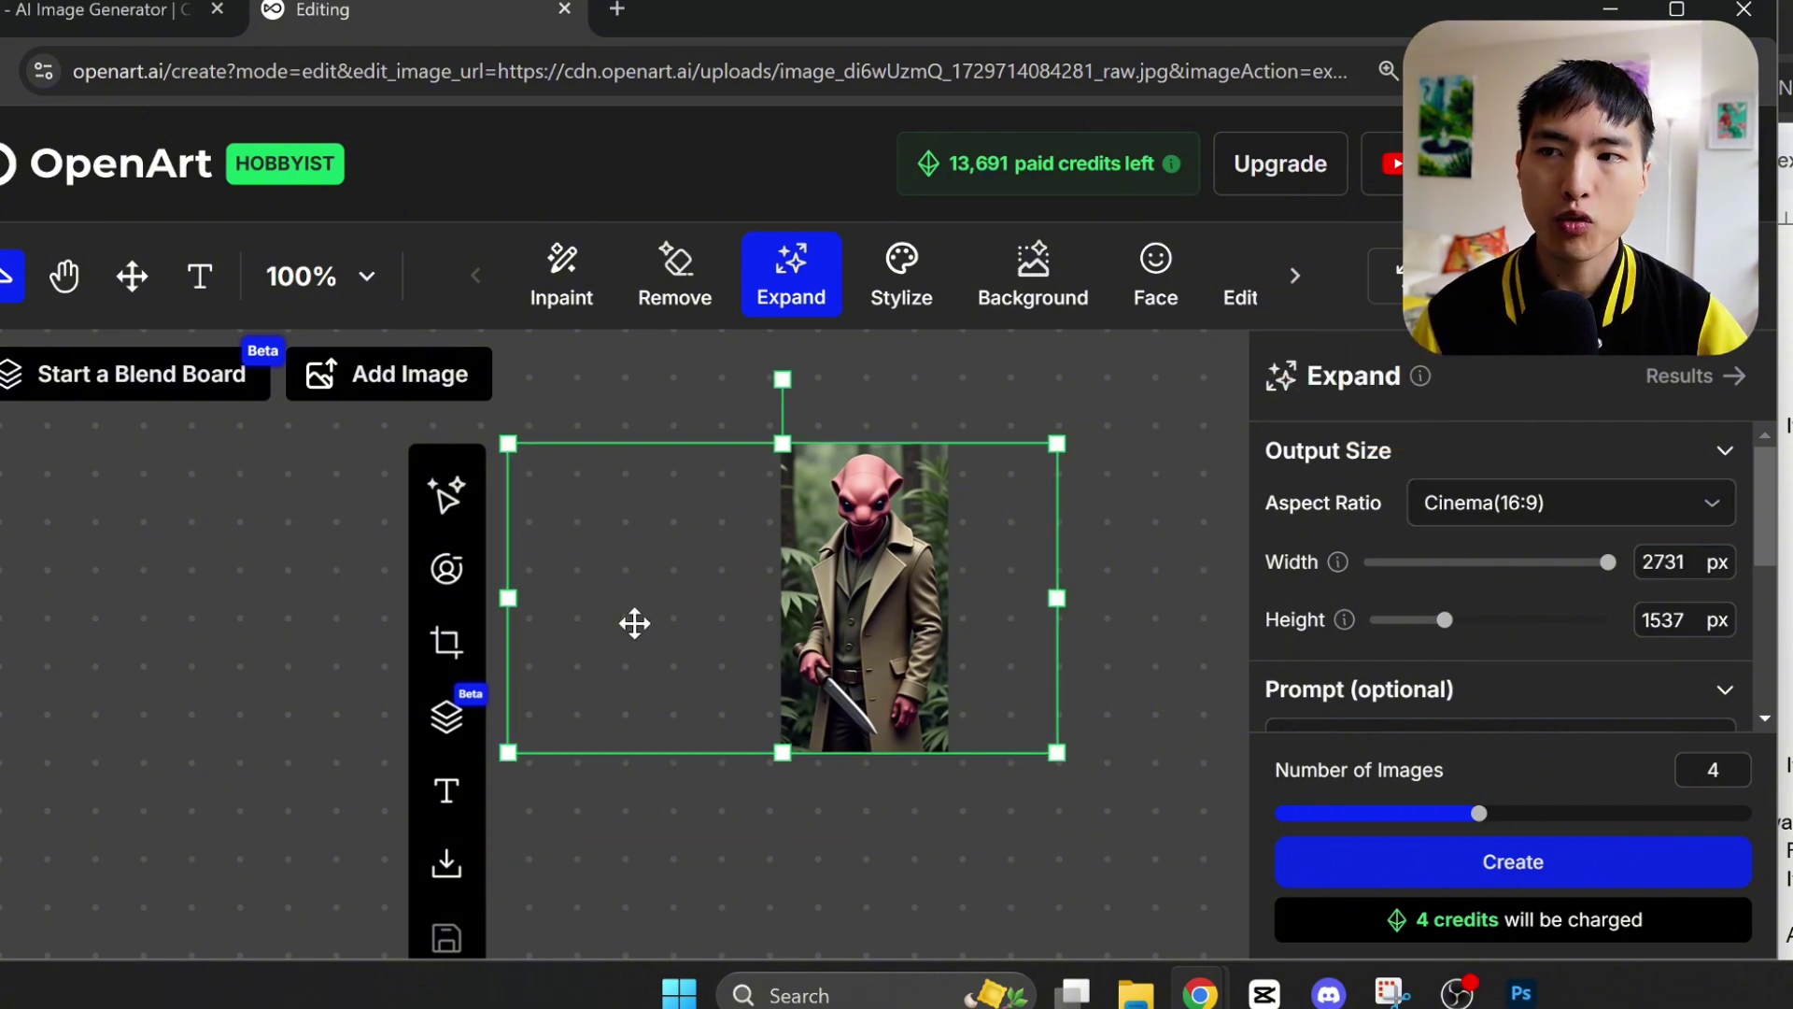
drag(831, 615, 748, 628)
Set the expansion to 2 images and run it to extend the surrounding forest.
drag(1478, 812, 1420, 814)
click(1379, 812)
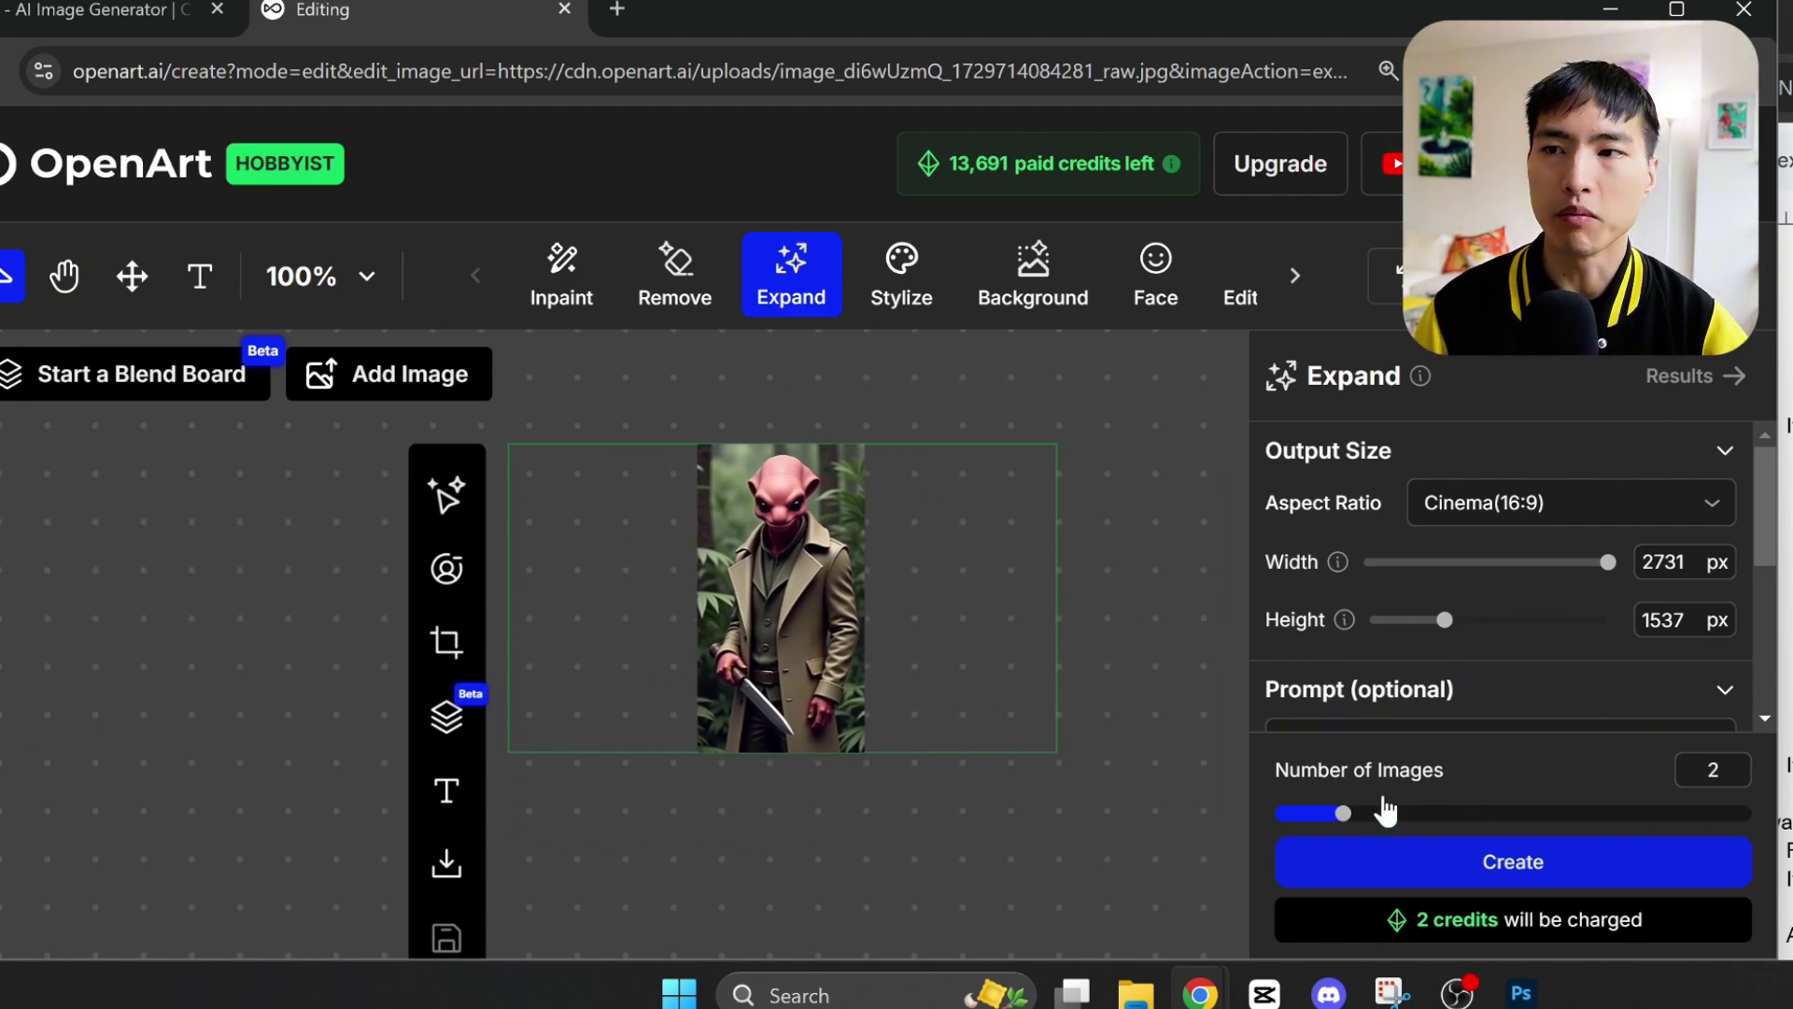
scroll(1457, 659, down, 2)
scroll(1474, 735, down, 3)
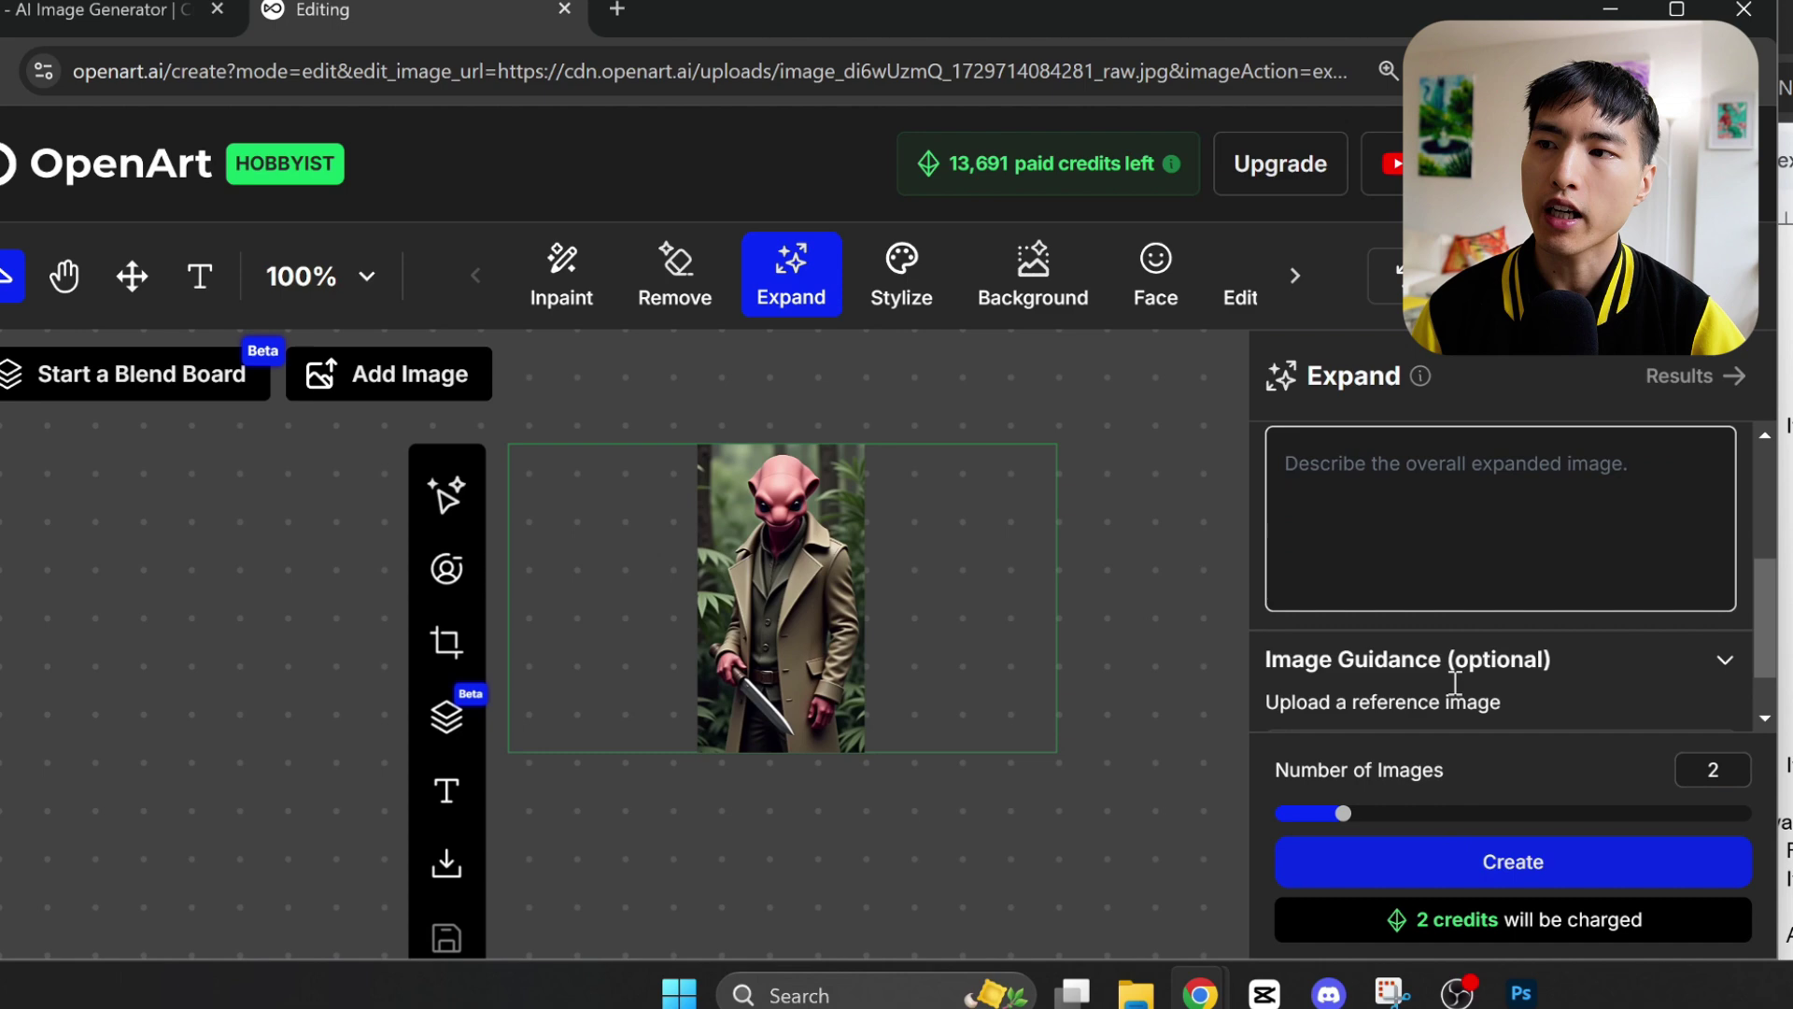
click(1472, 864)
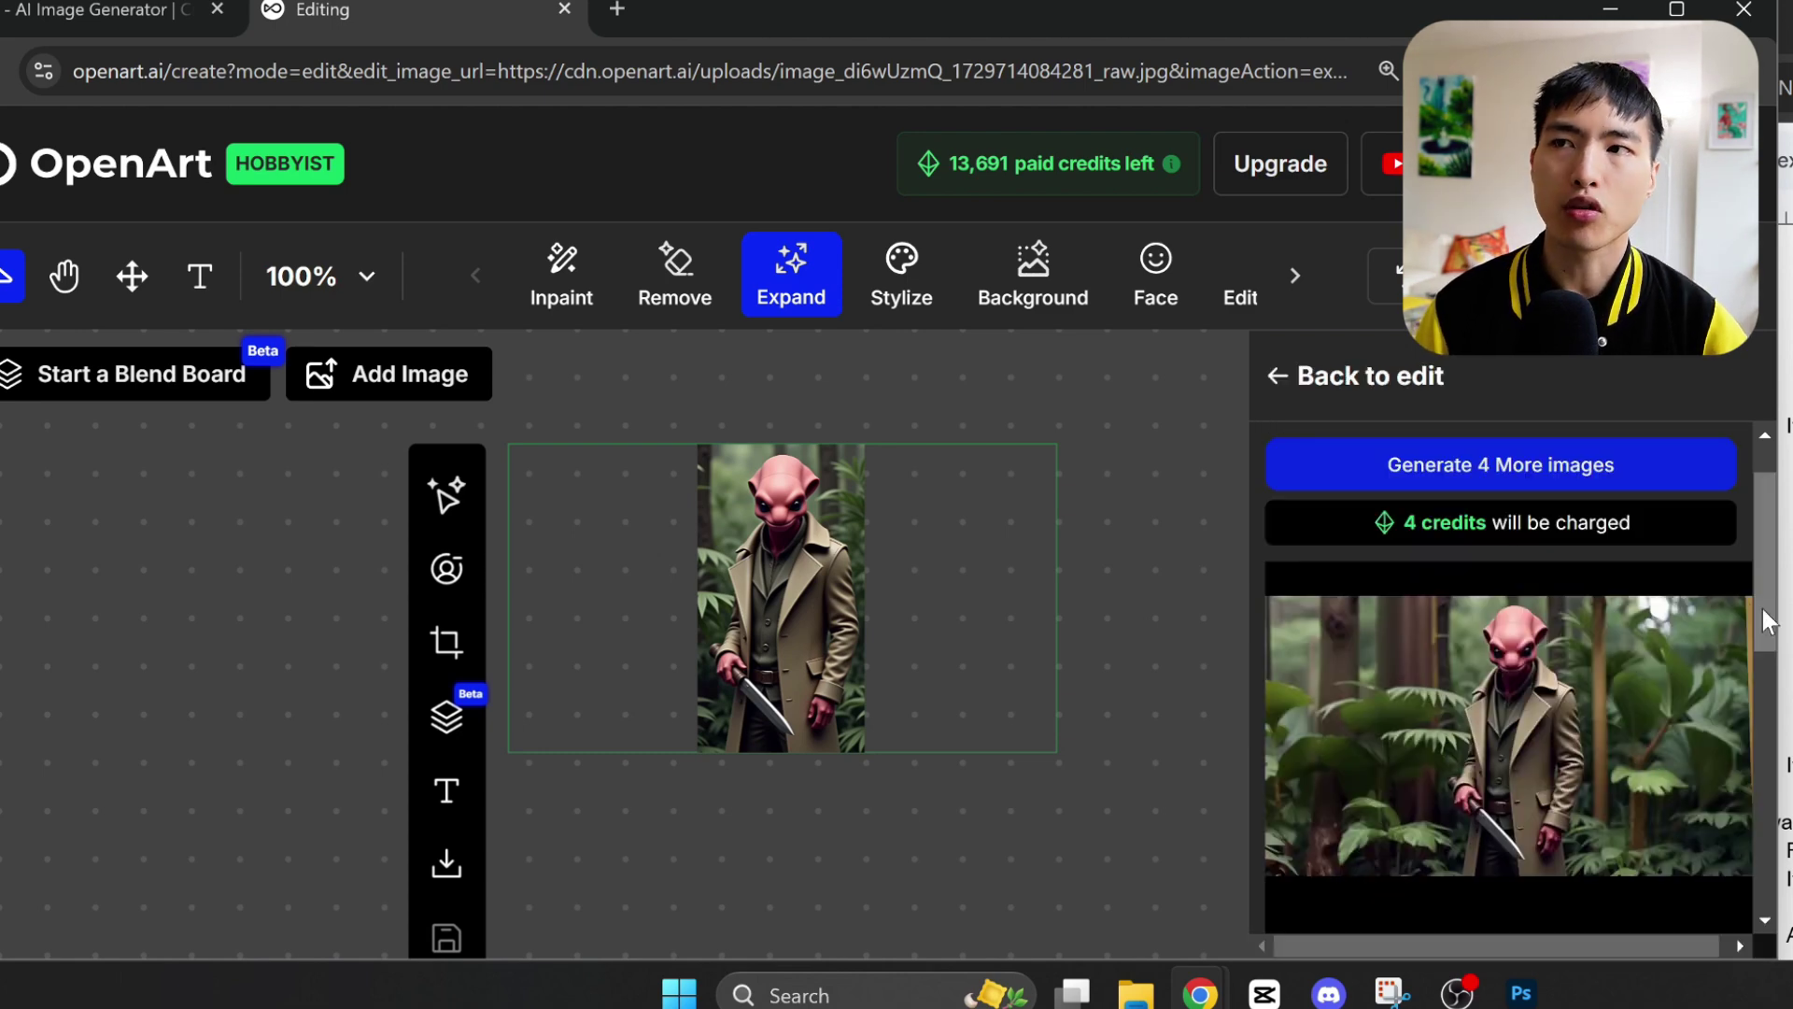
Browse the open dataset_woman folder of polka-dot woman reference portraits in File Explorer.
scroll(1471, 710, down, 2)
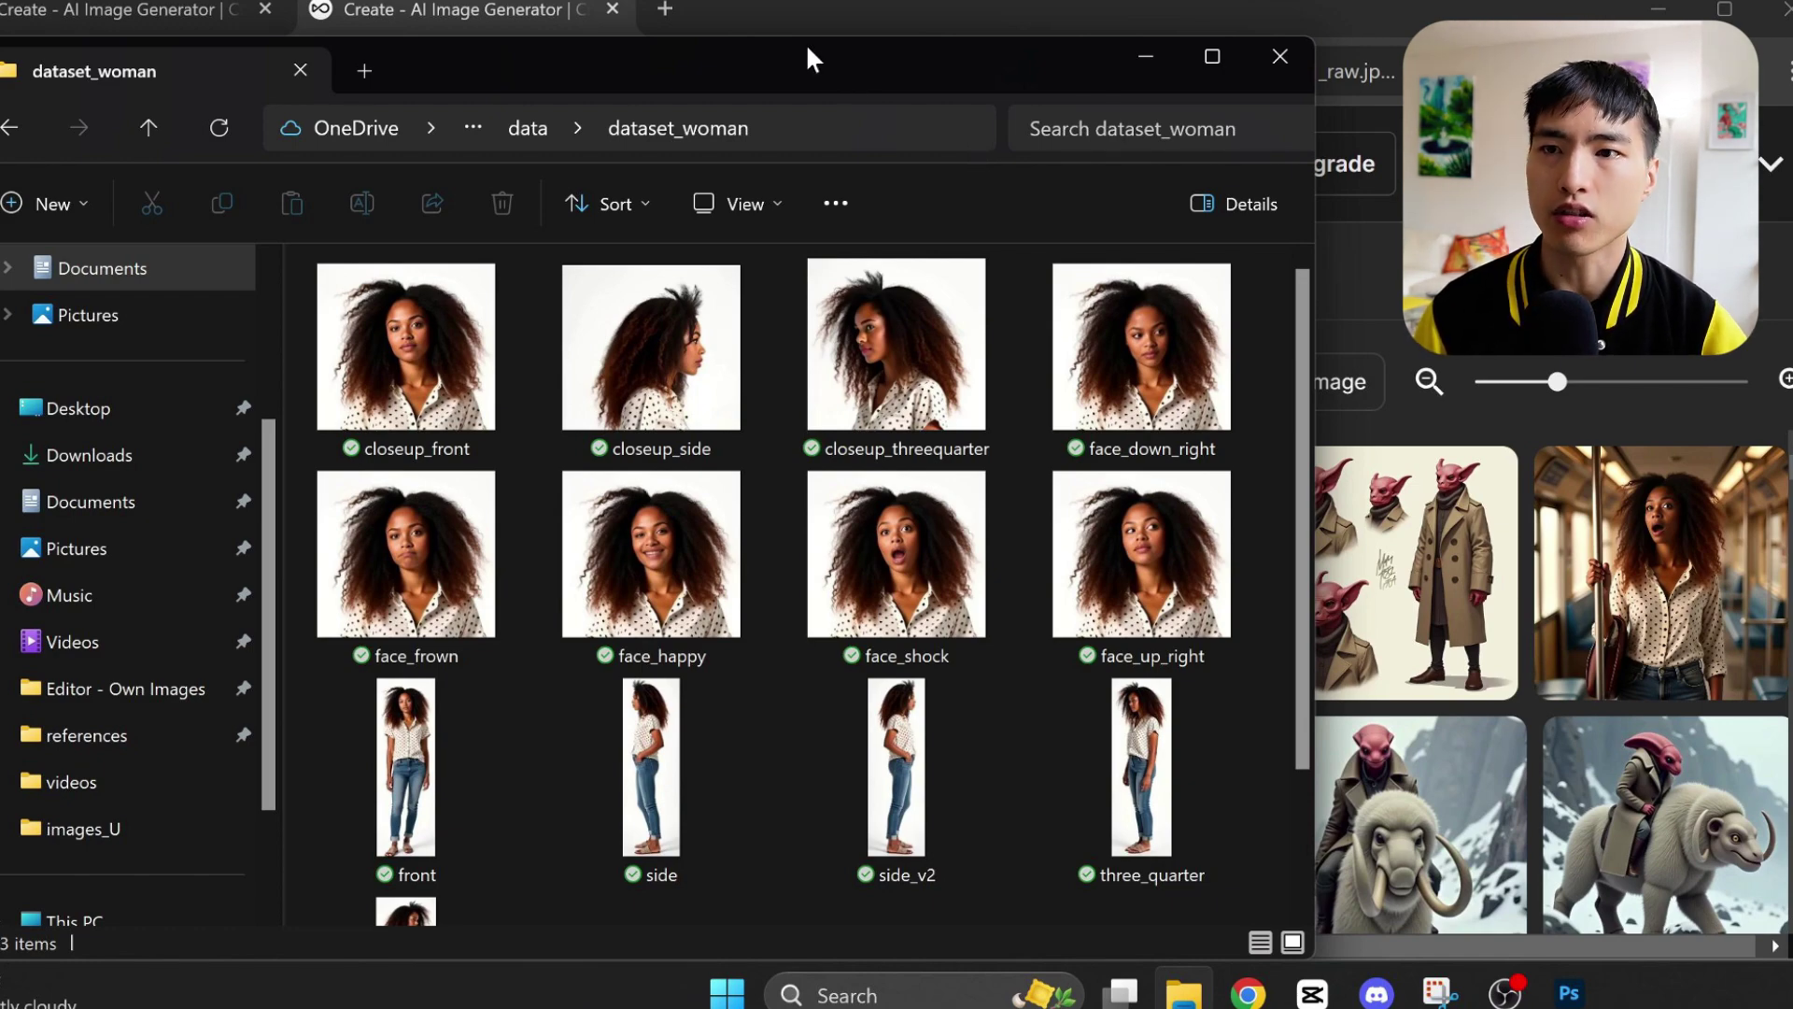
Drag the closeup_front headshot from dataset_woman onto OpenArt's Expand canvas.
scroll(1268, 480, down, 2)
click(1183, 992)
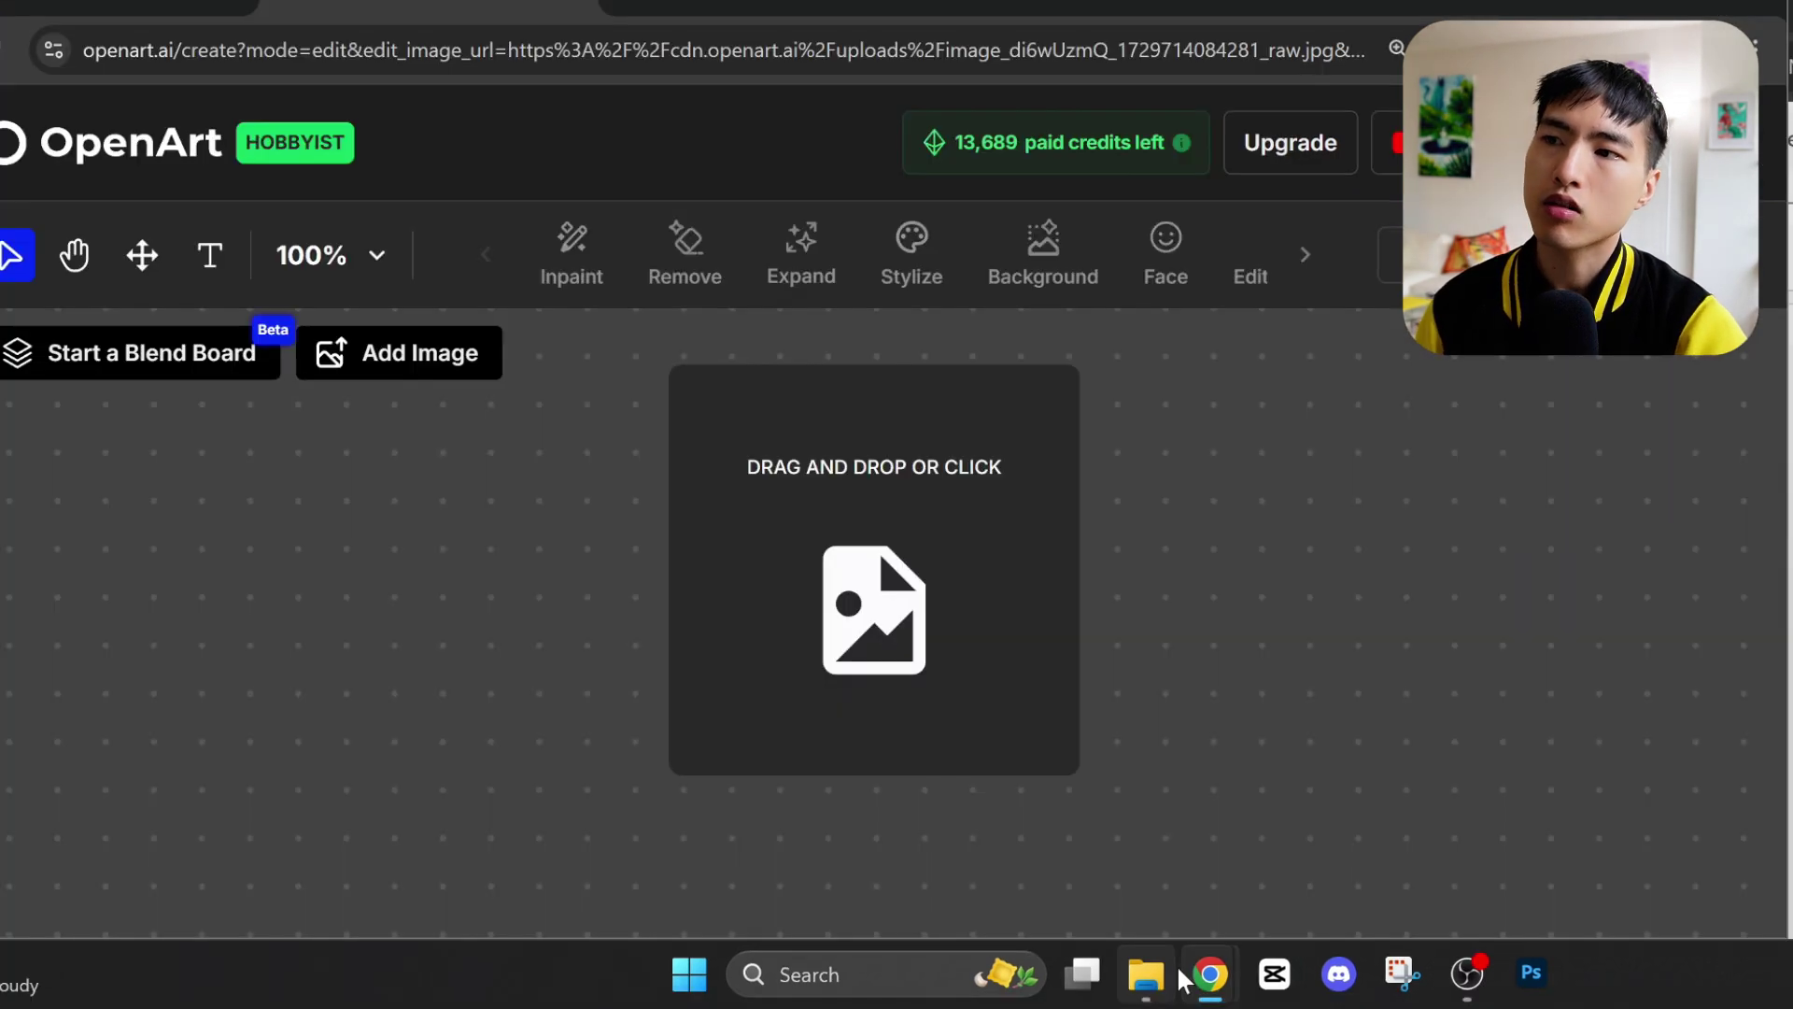
click(1163, 987)
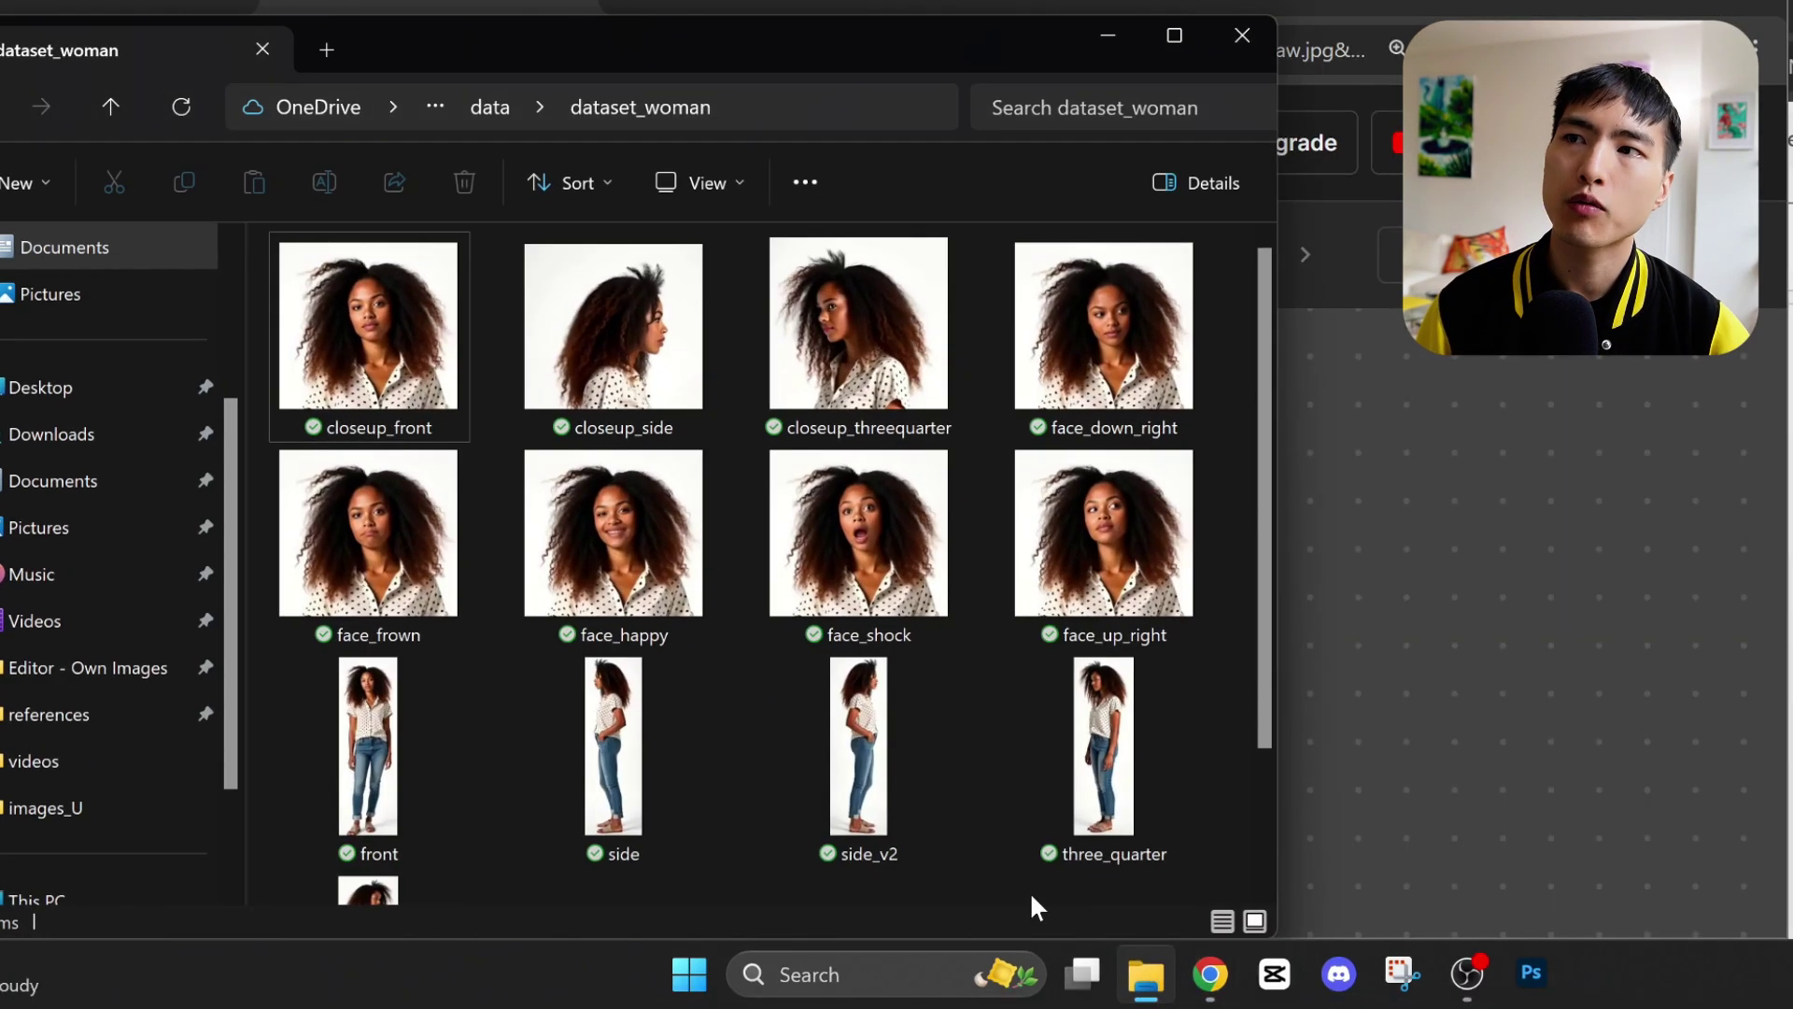
drag(319, 334, 1368, 563)
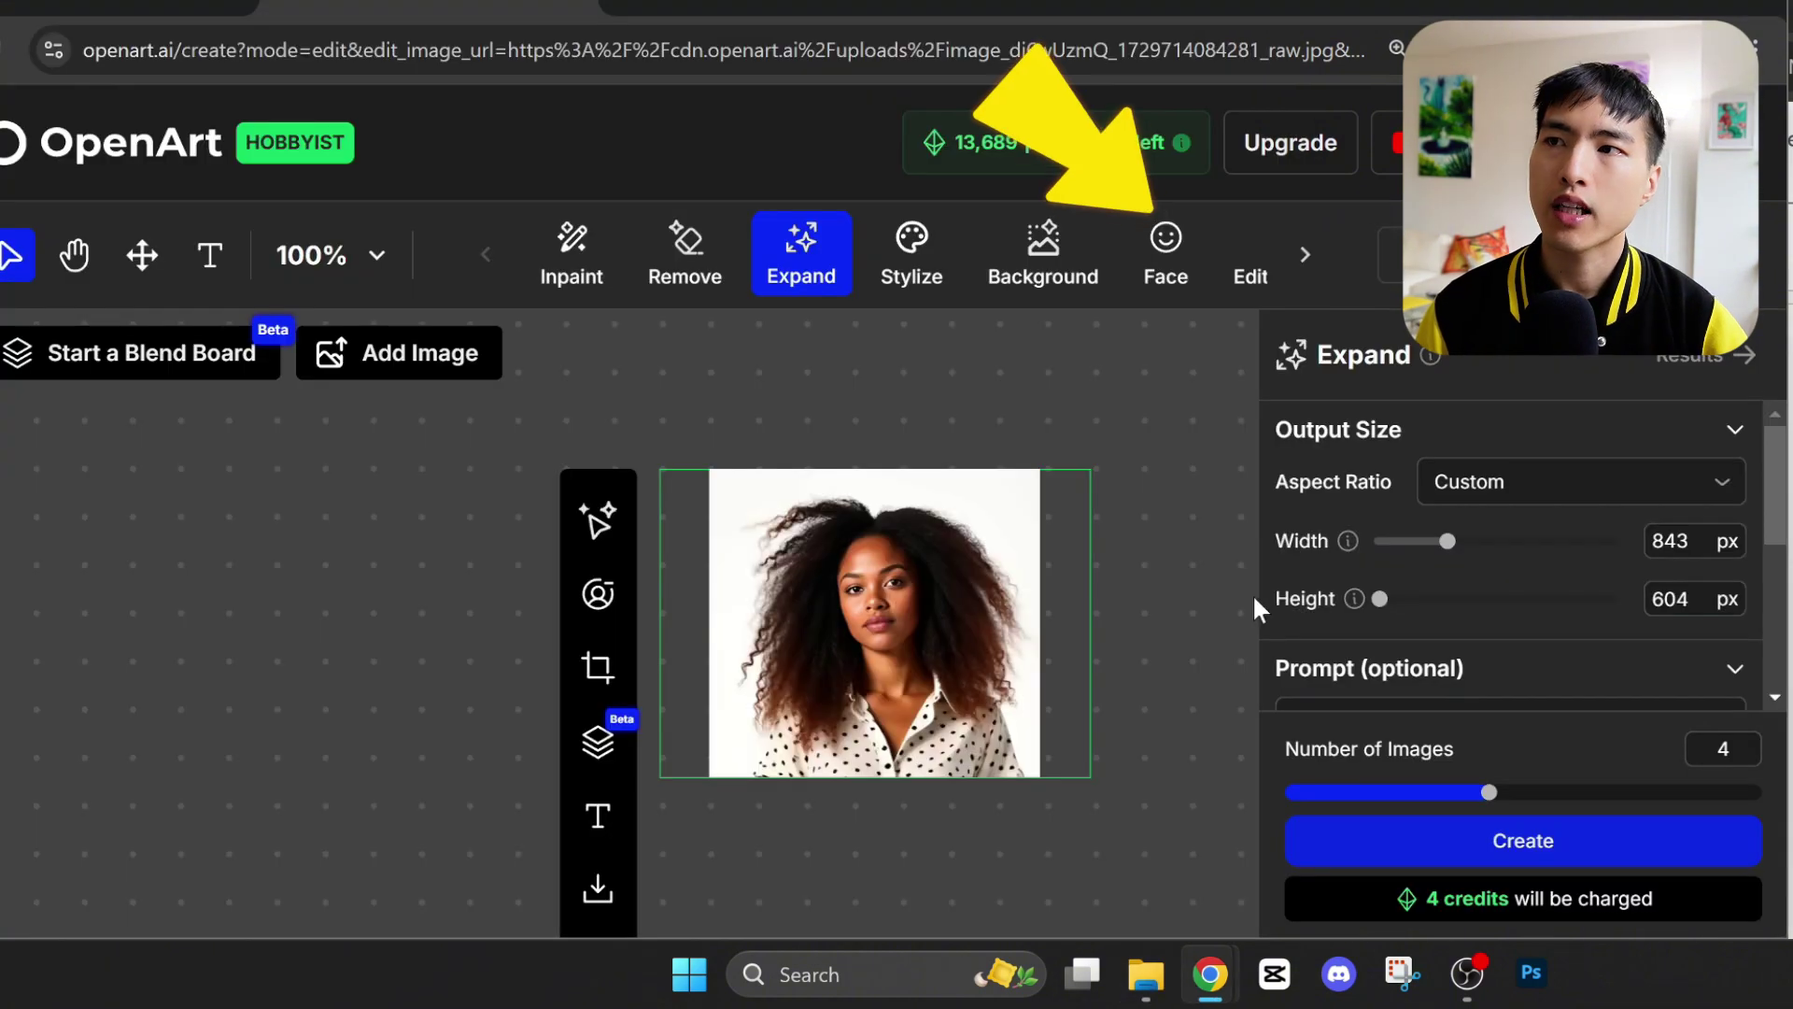
Apply the Surprised face preset, set Head Vertical 10 and Head Horizontal -8, then save.
click(1167, 280)
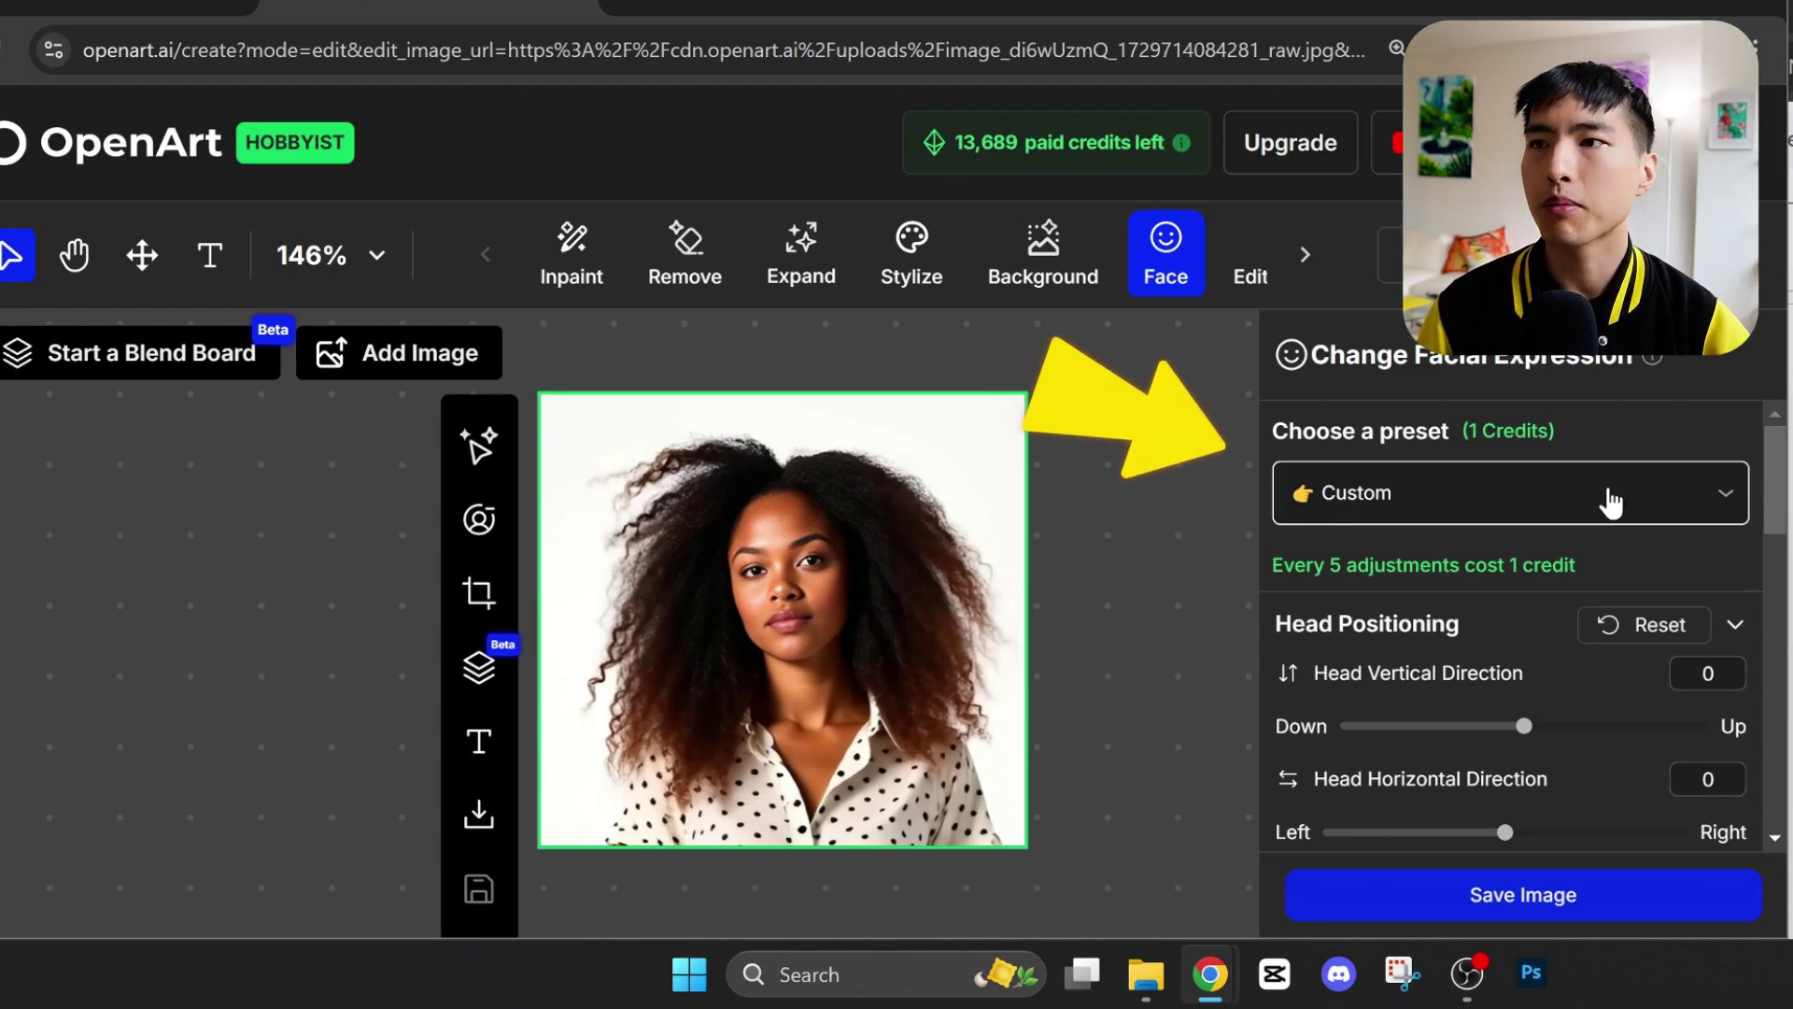
click(1610, 501)
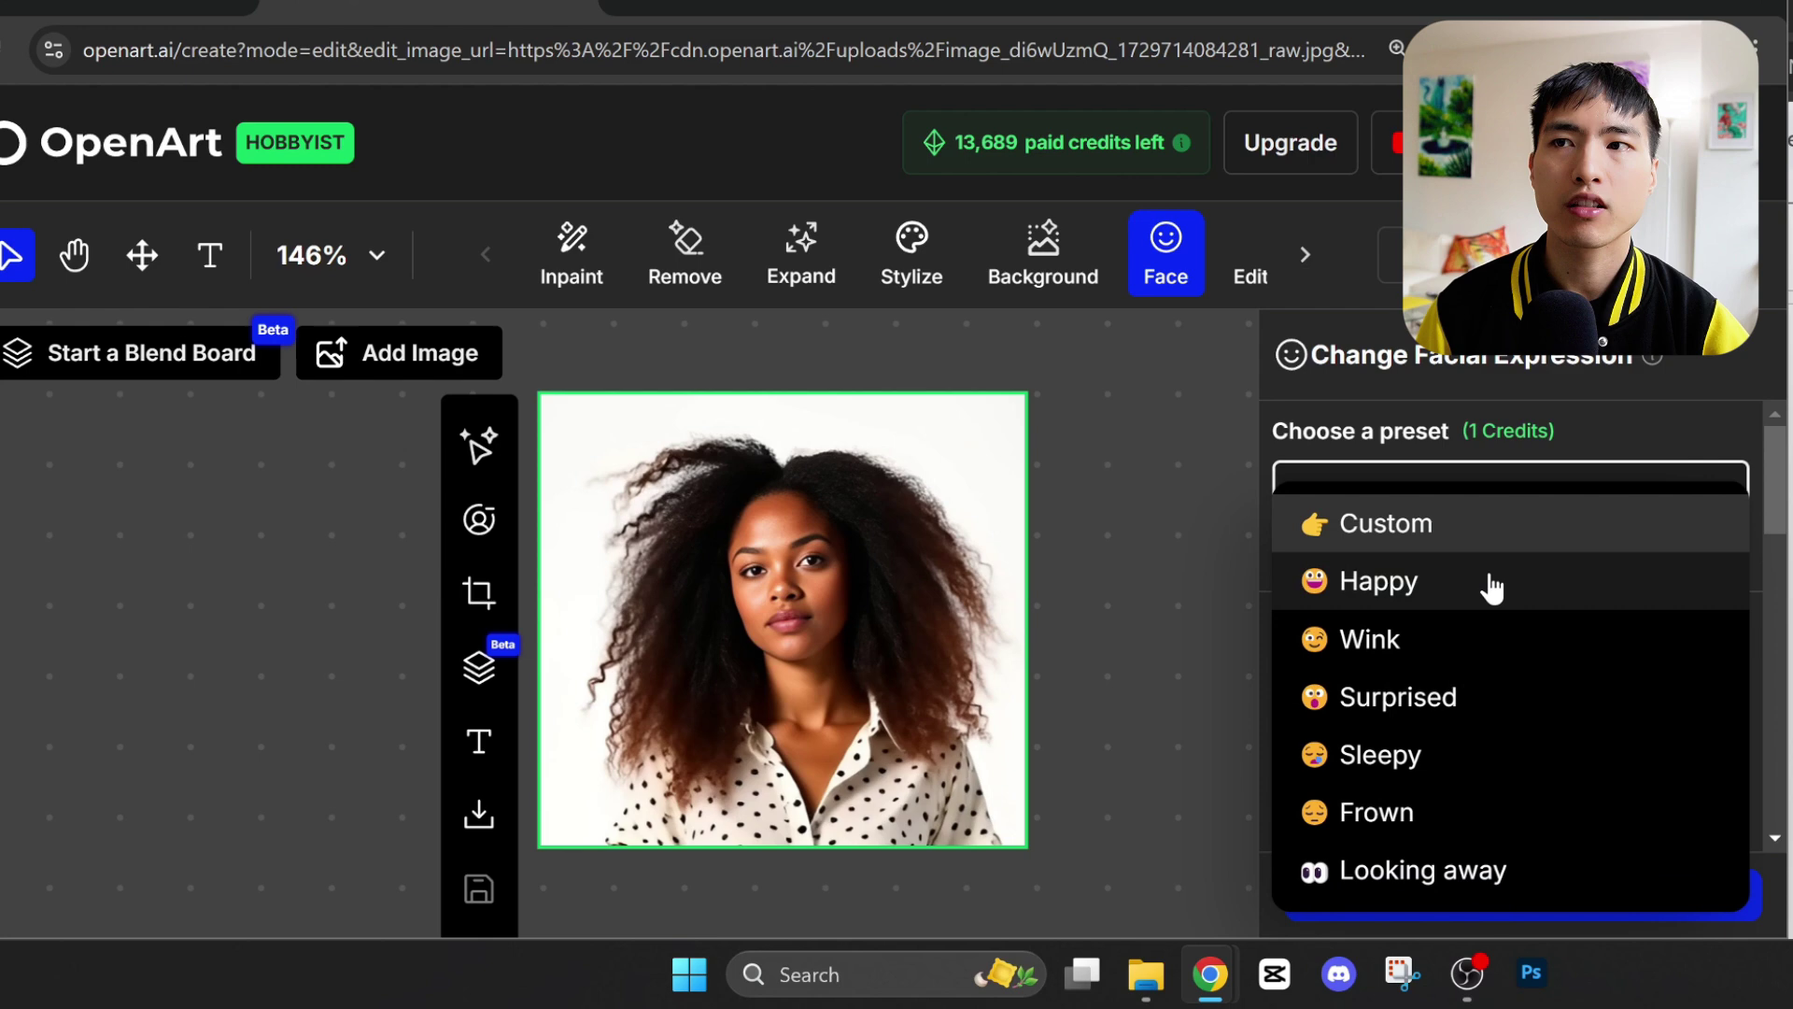
click(1493, 584)
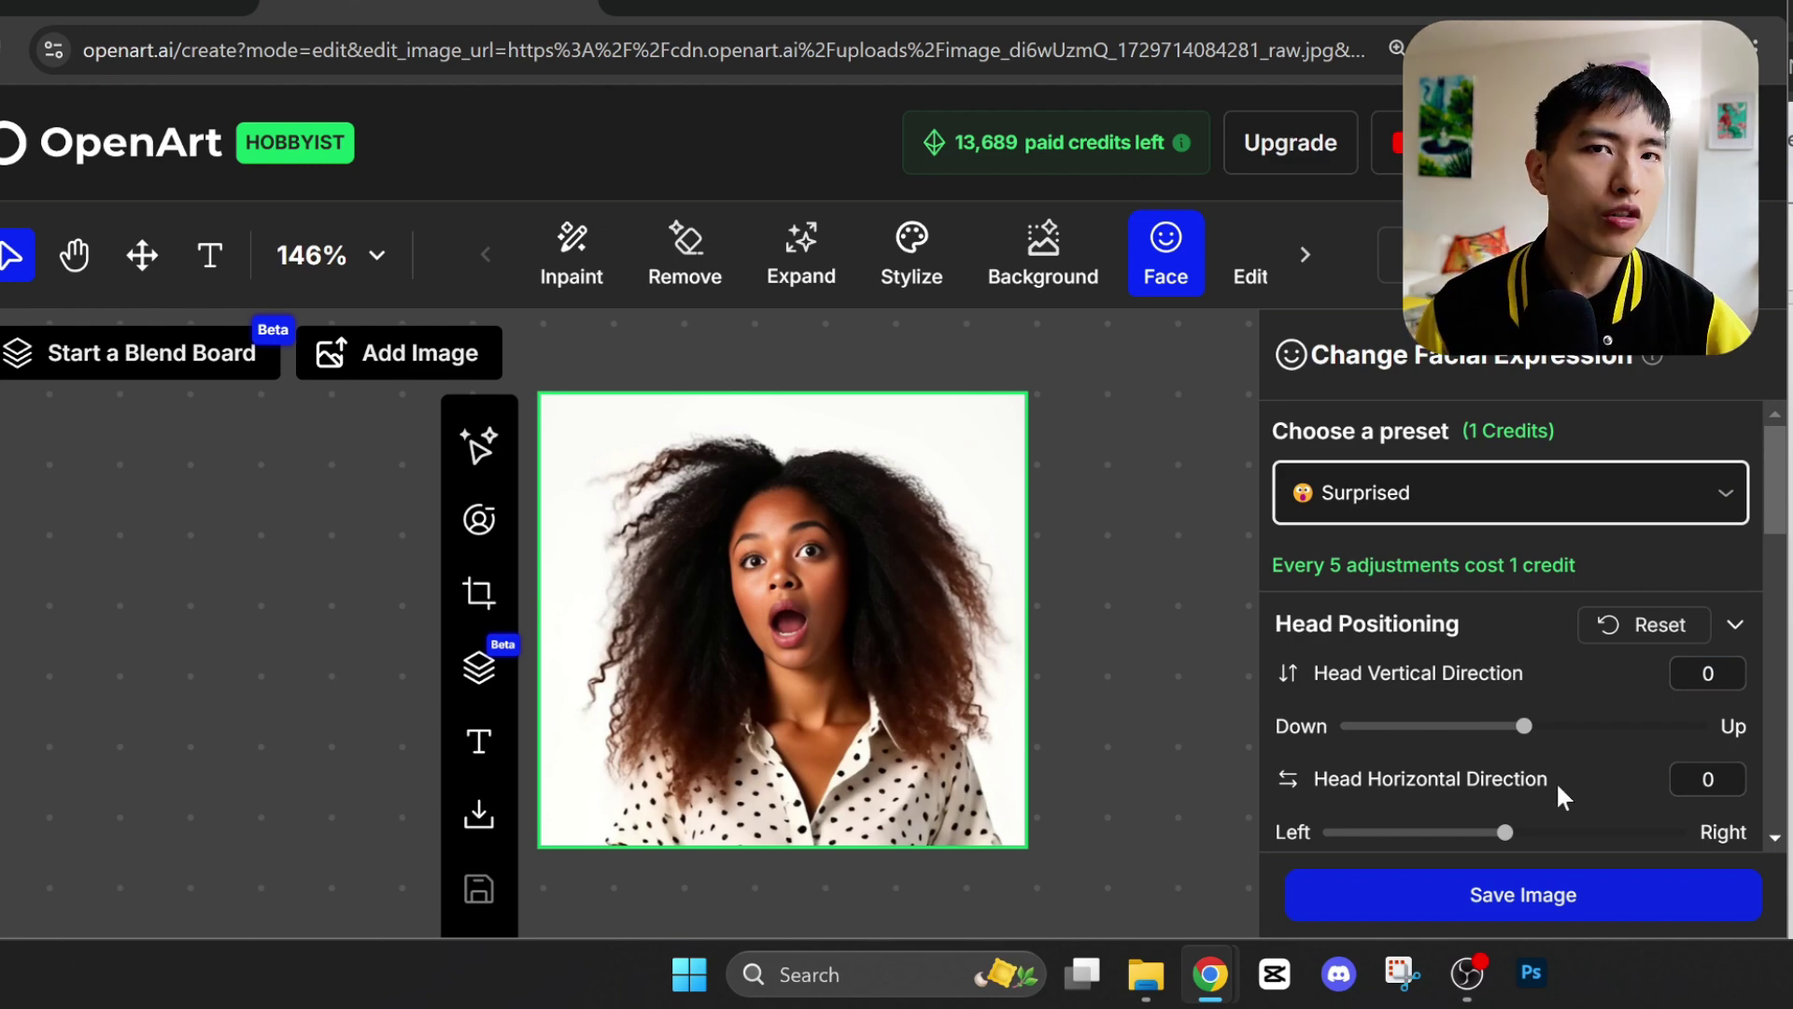
drag(1523, 726, 1616, 726)
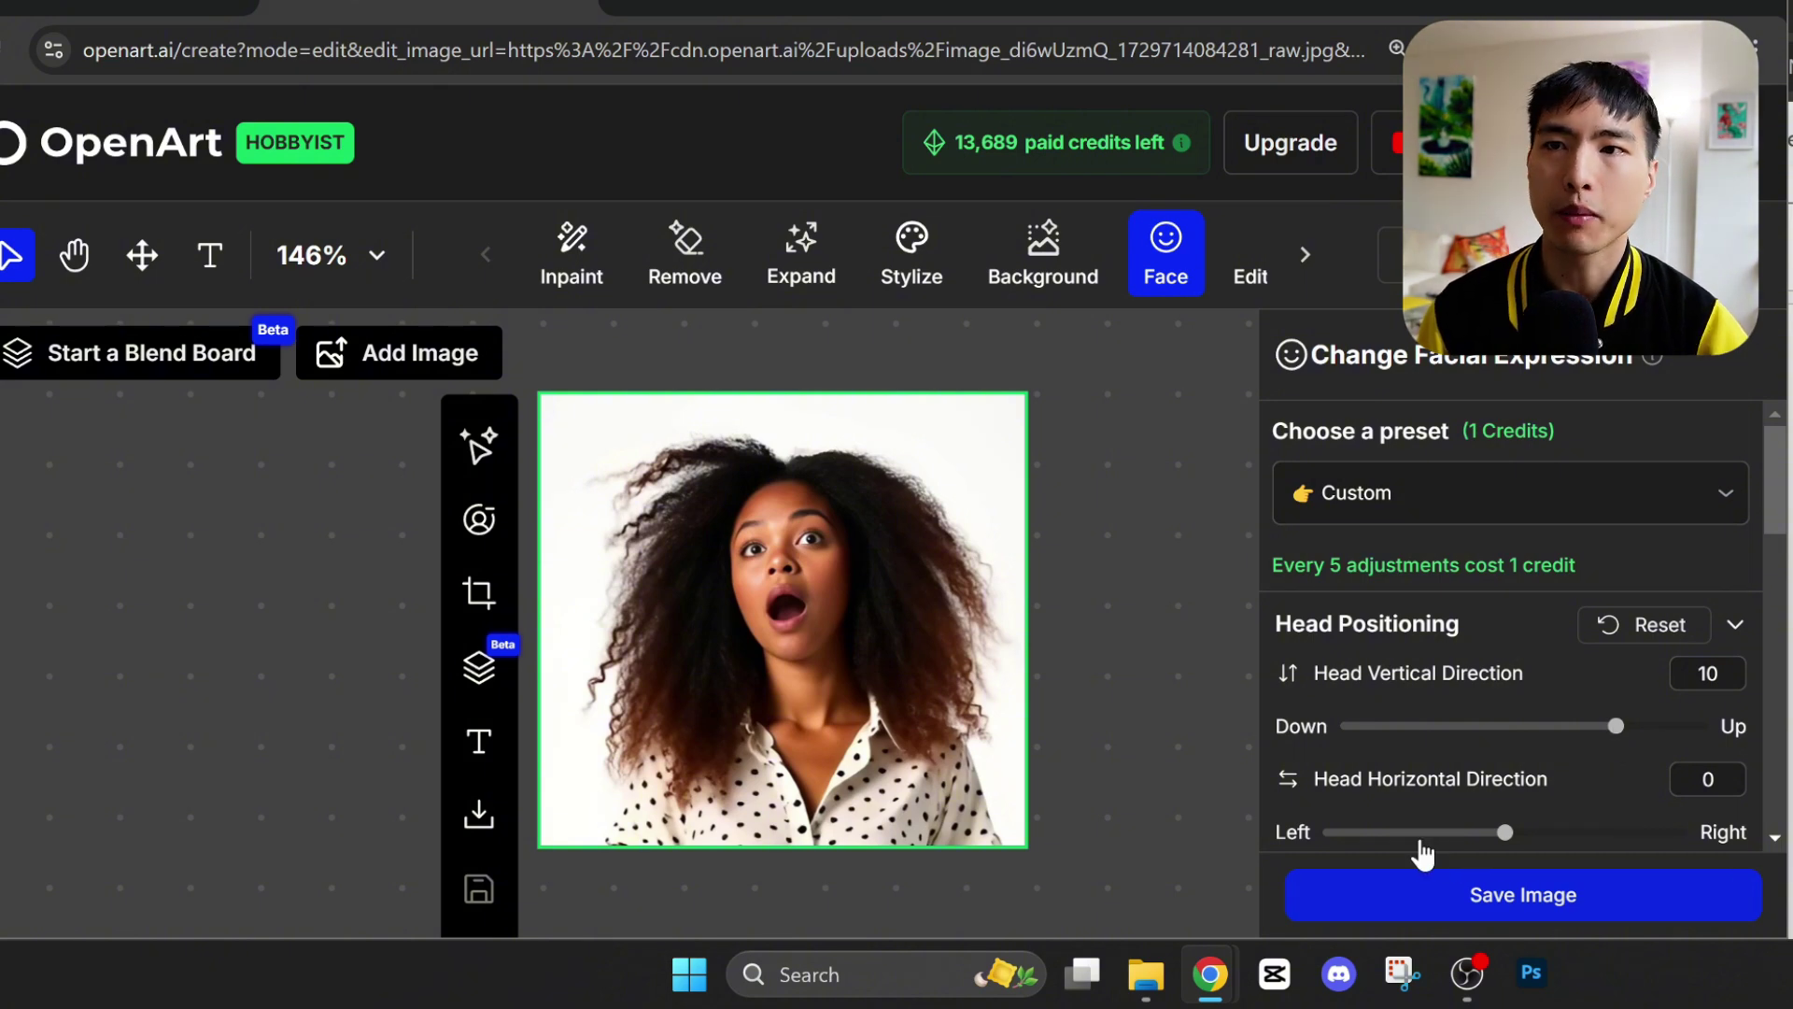
scroll(1471, 742, down, 1)
drag(1504, 778, 1431, 779)
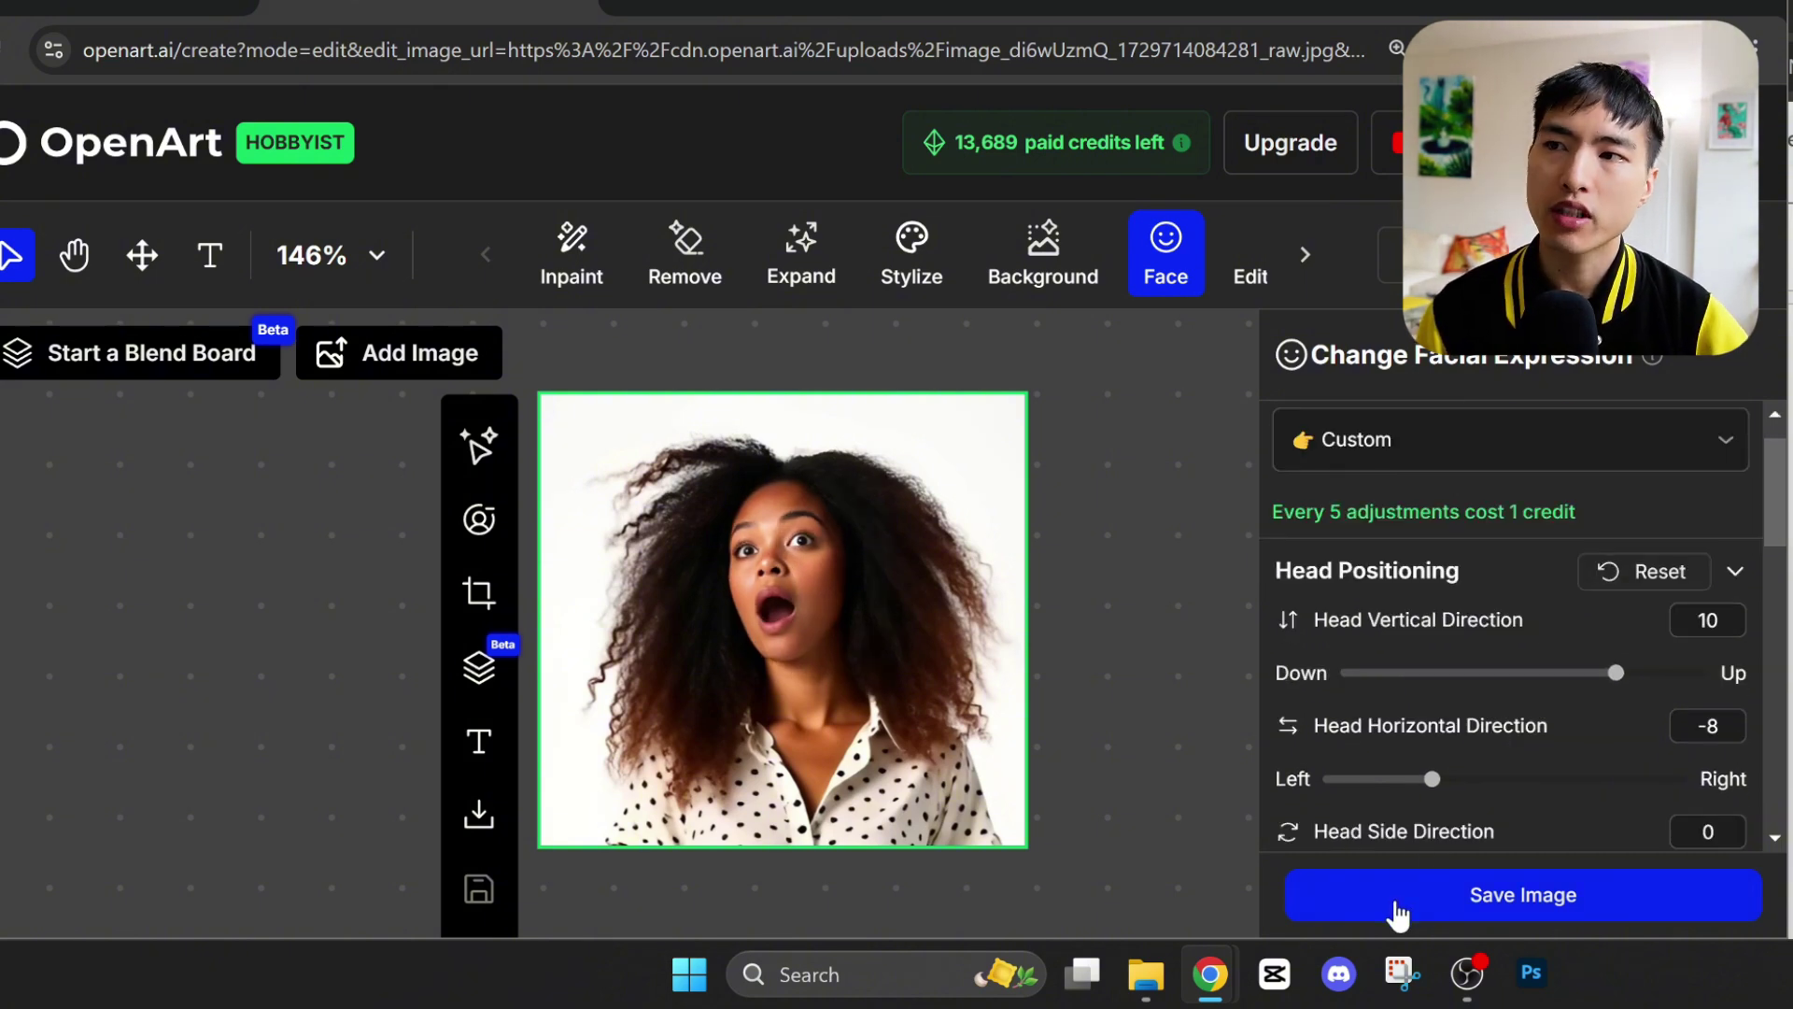
click(1398, 911)
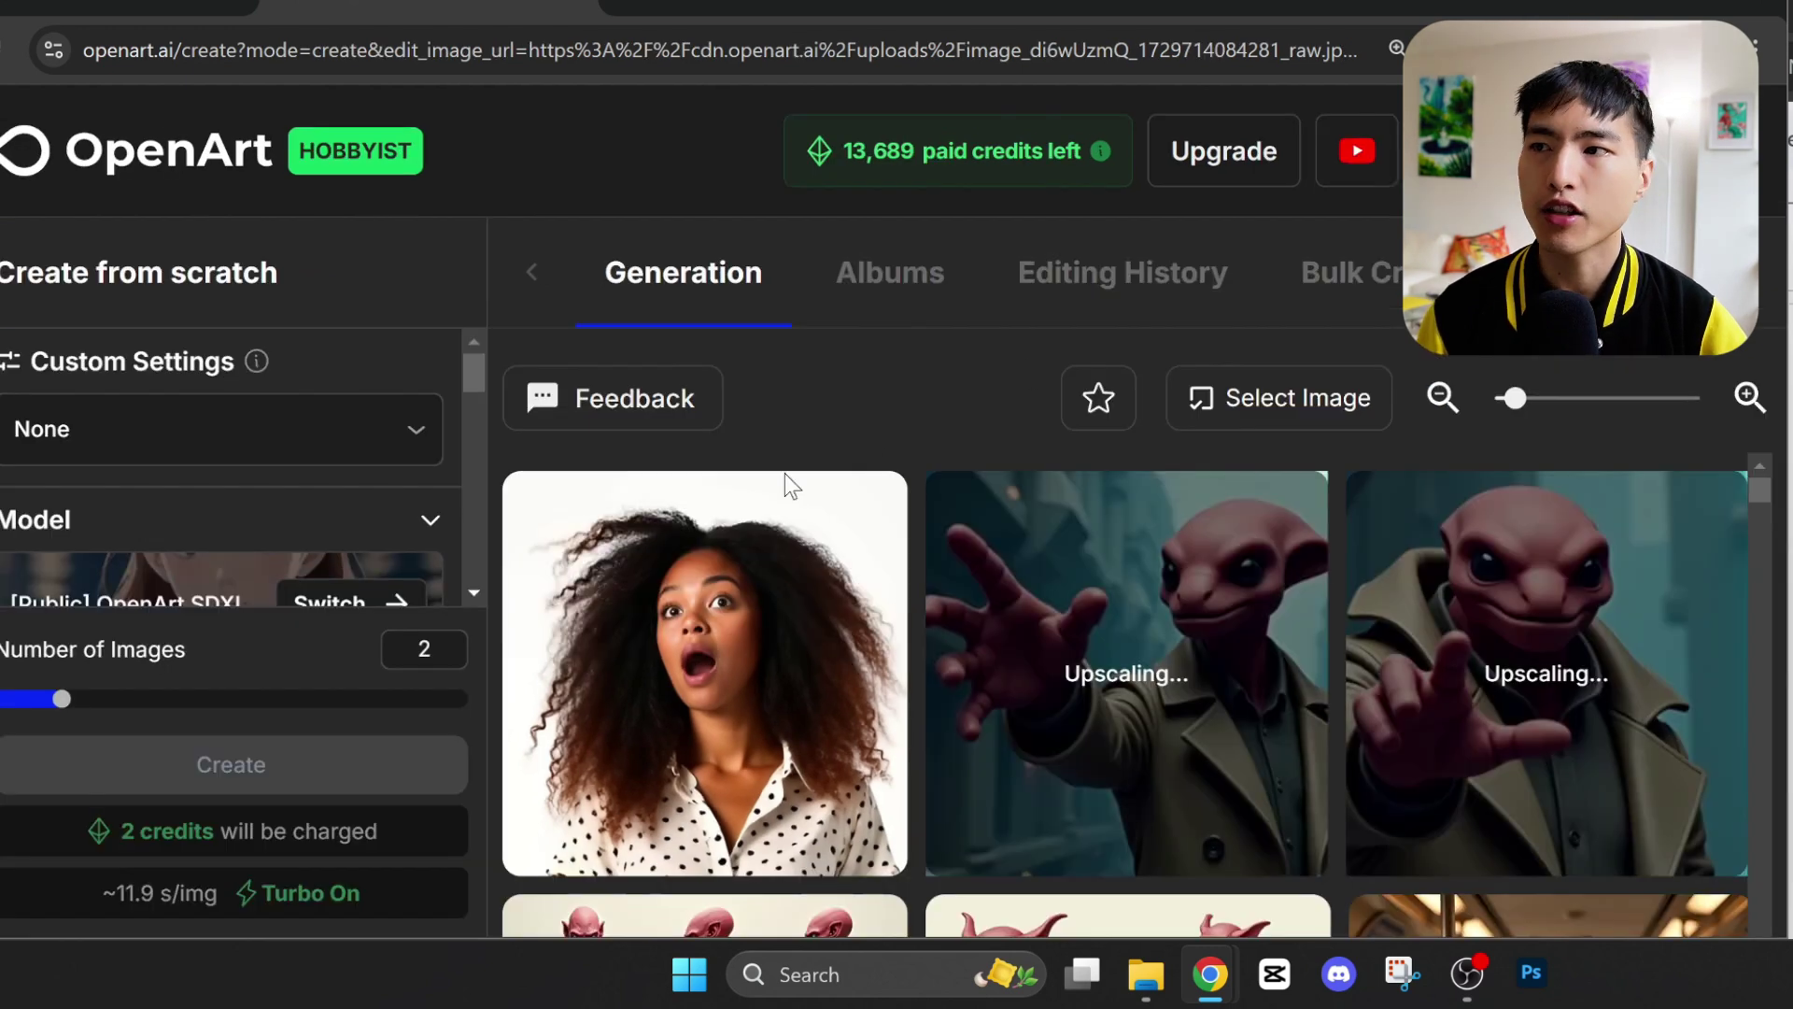